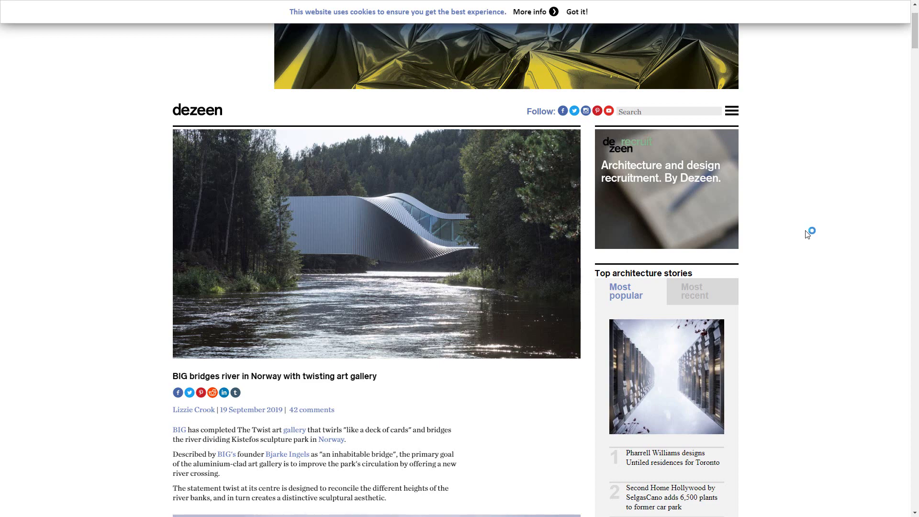
# Examine the article's exterior and interior photos of BIG's twisting art gallery bridge as design reference
pyautogui.scroll(-5, 383, 230)
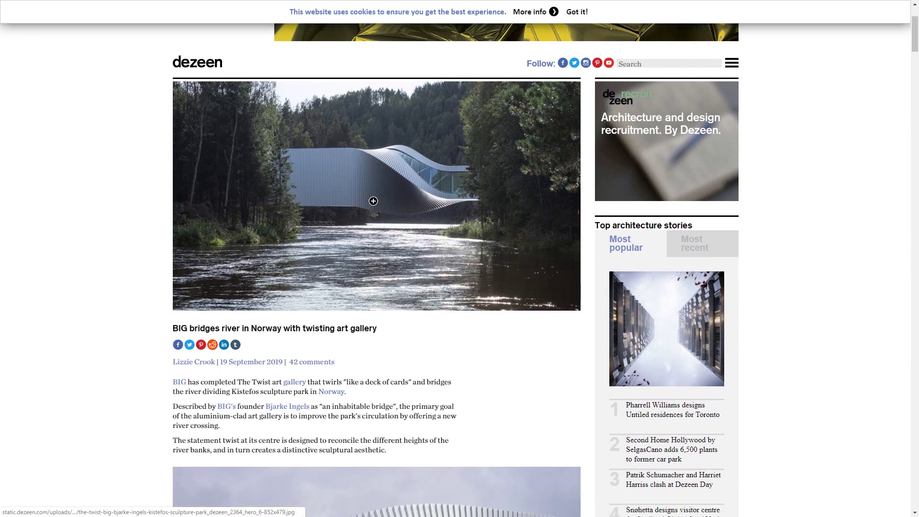
pyautogui.scroll(-3, 438, 232)
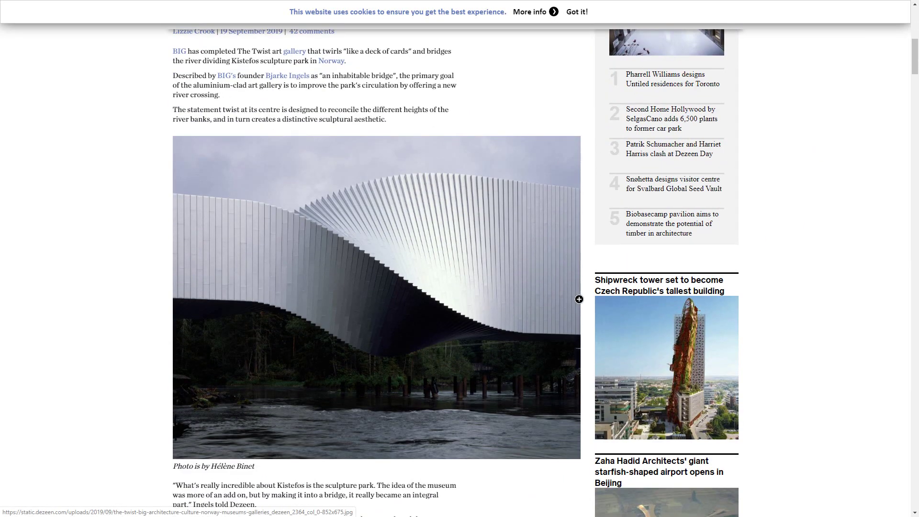
pyautogui.scroll(-2, 464, 279)
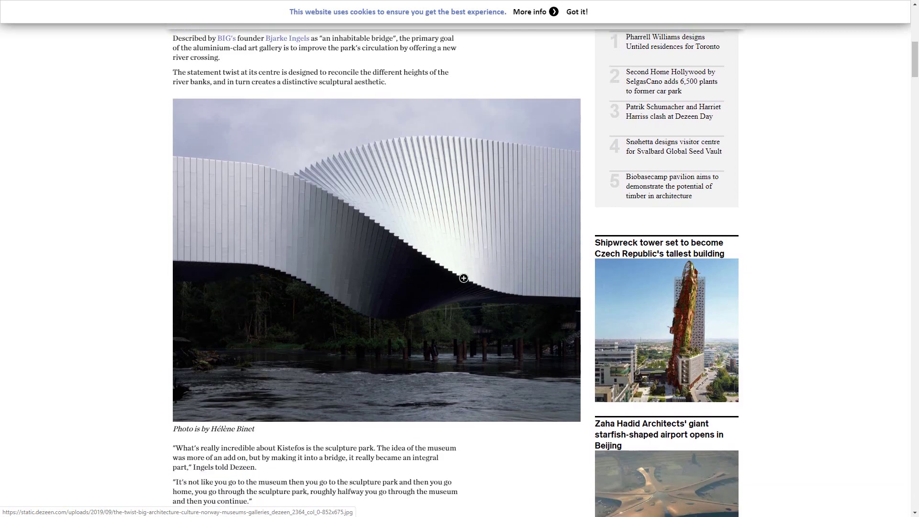
pyautogui.scroll(-6, 529, 249)
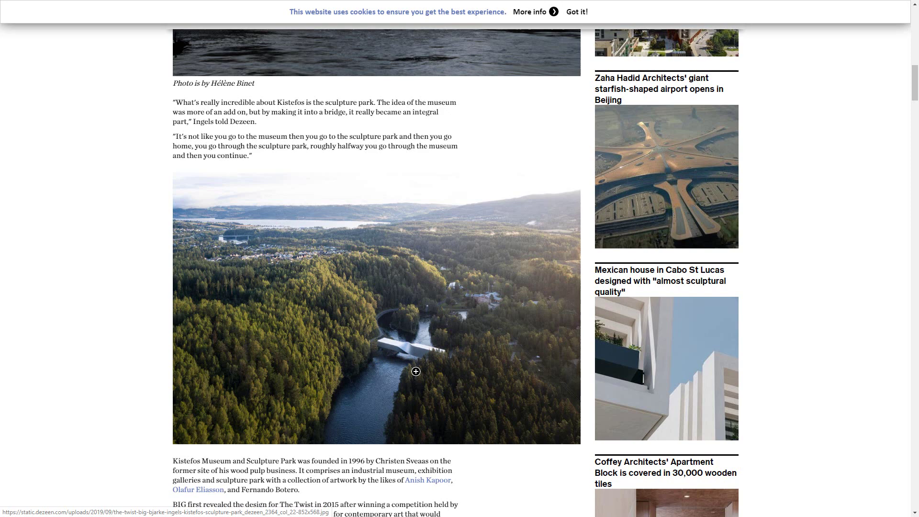
pyautogui.scroll(-6, 362, 350)
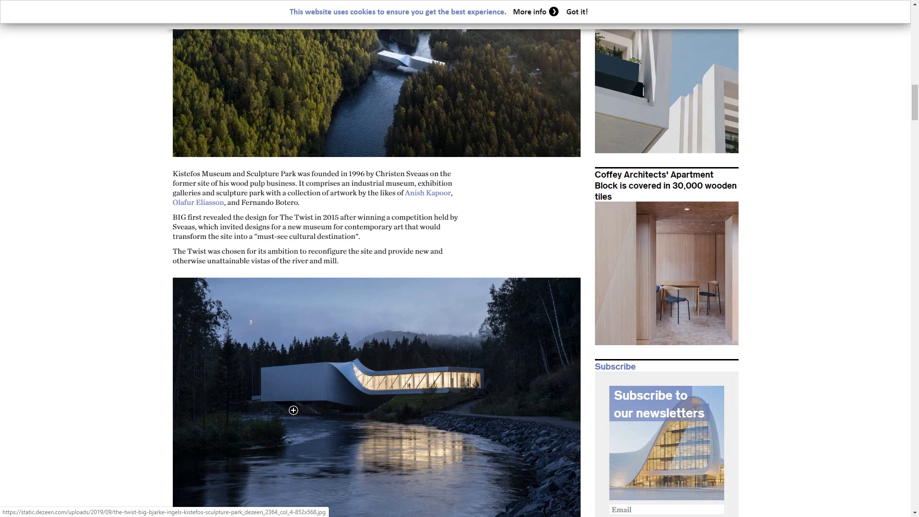
pyautogui.scroll(-7, 307, 409)
pyautogui.scroll(-10, 344, 371)
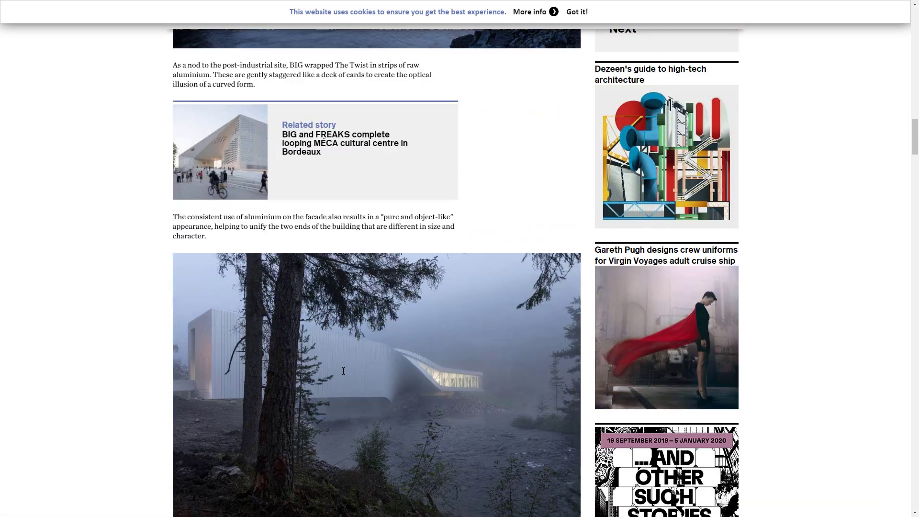
pyautogui.scroll(-2, 344, 371)
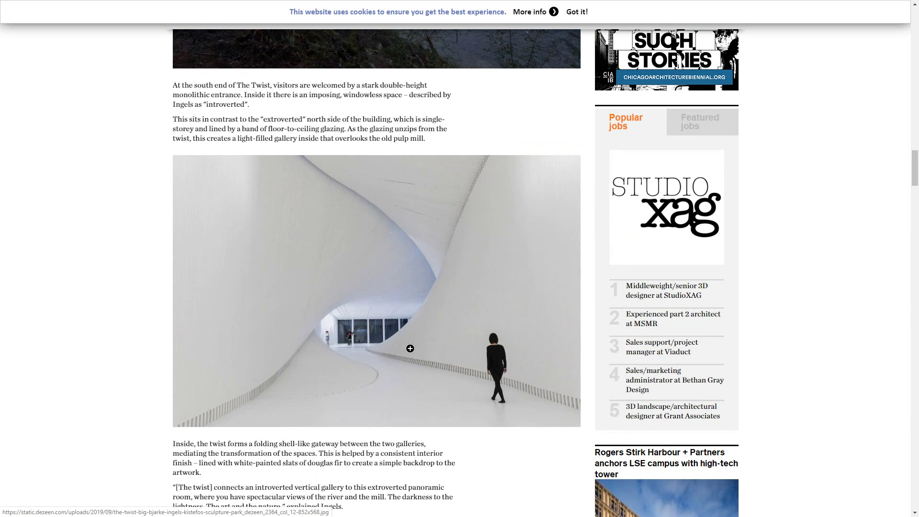
pyautogui.scroll(-7, 416, 349)
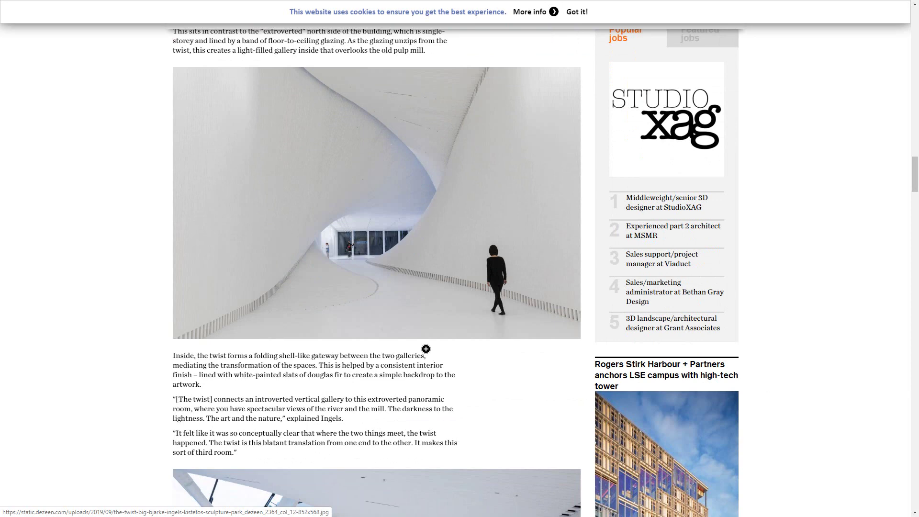
pyautogui.scroll(-2, 426, 349)
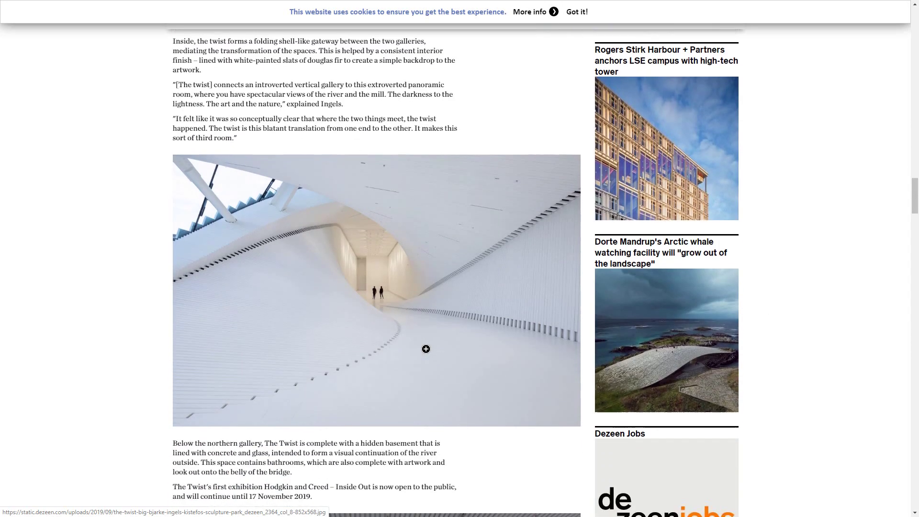
# Switch to Dynamo and add a Rectangle.ByWidthLength node with plane, width and length inputs to the empty graph
pyautogui.hotkey('alt', 'Tab')
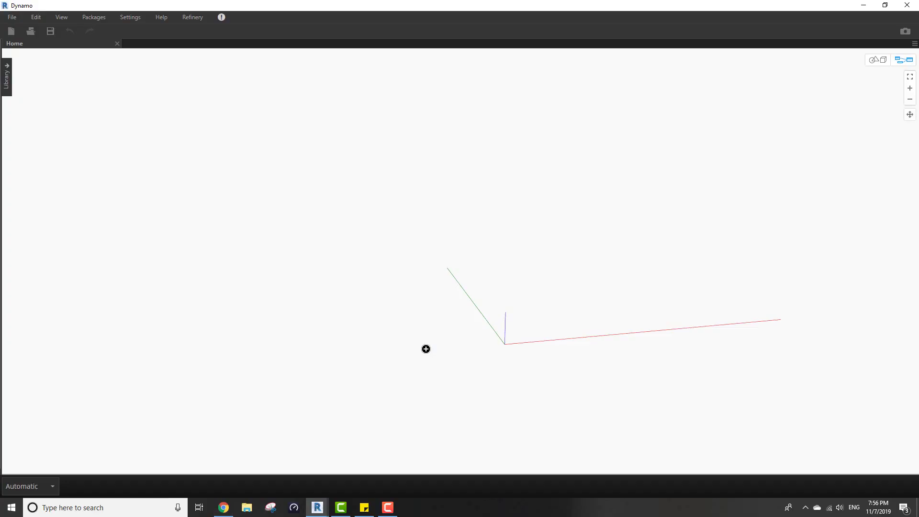
pyautogui.rightClick(424, 234)
pyautogui.write('reca')
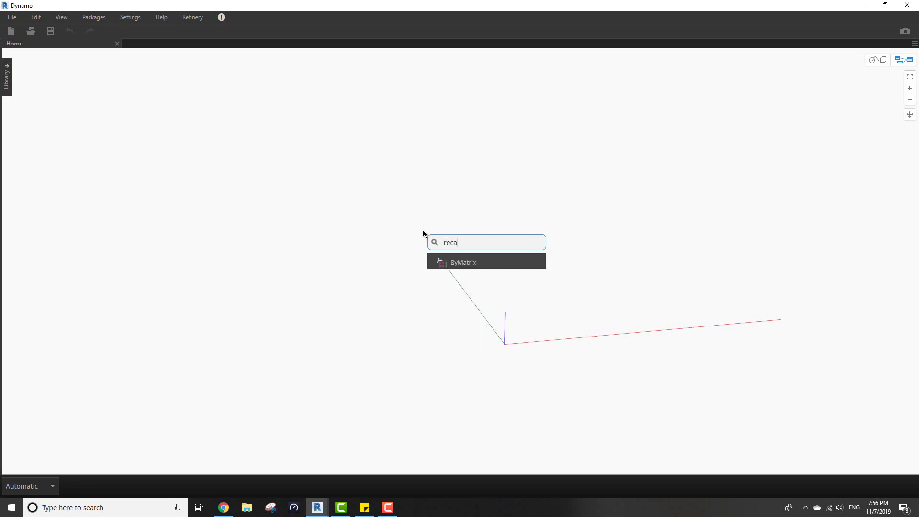
pyautogui.press('BackSpace')
pyautogui.write('tang')
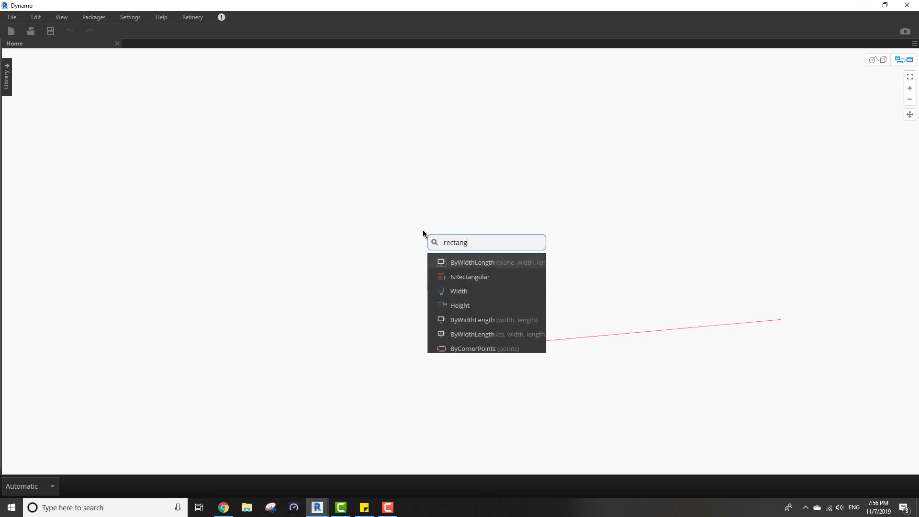
pyautogui.click(472, 262)
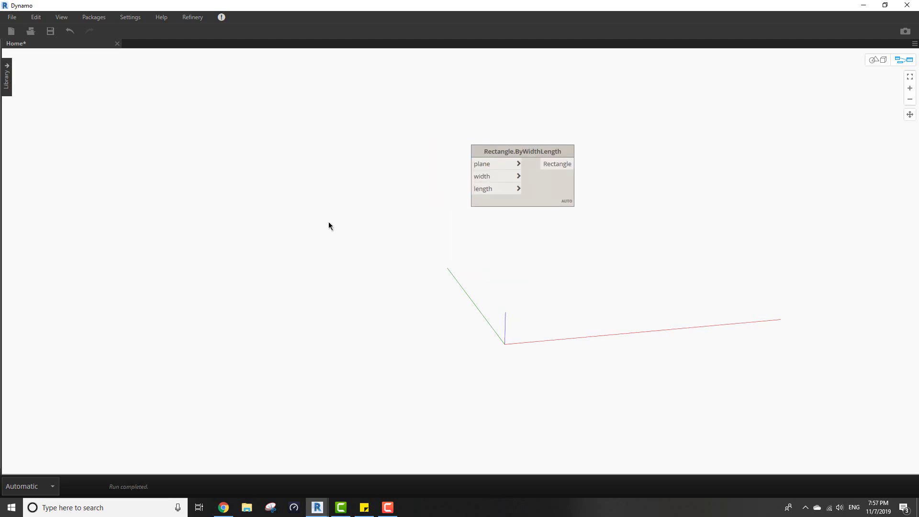
# Add a Plane.ByOriginNormal node and connect its Plane output to the rectangle node's plane input
pyautogui.rightClick(317, 204)
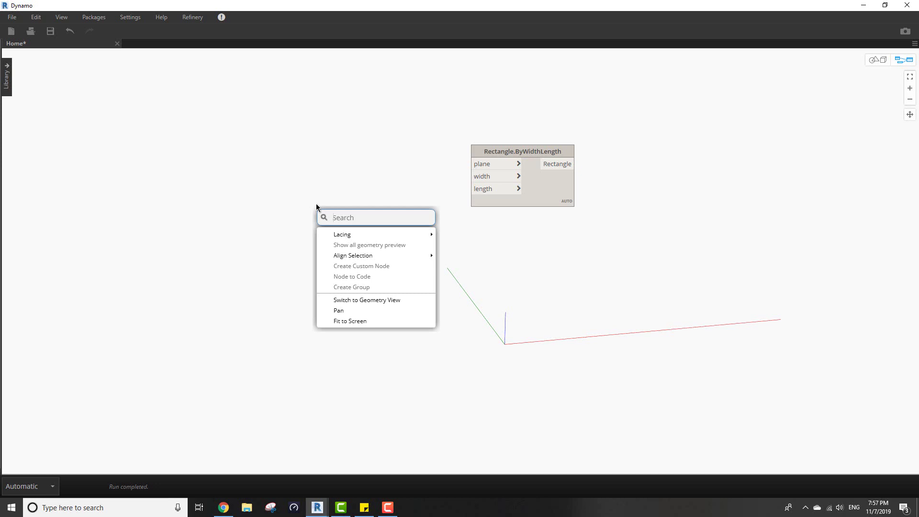
pyautogui.write('pla')
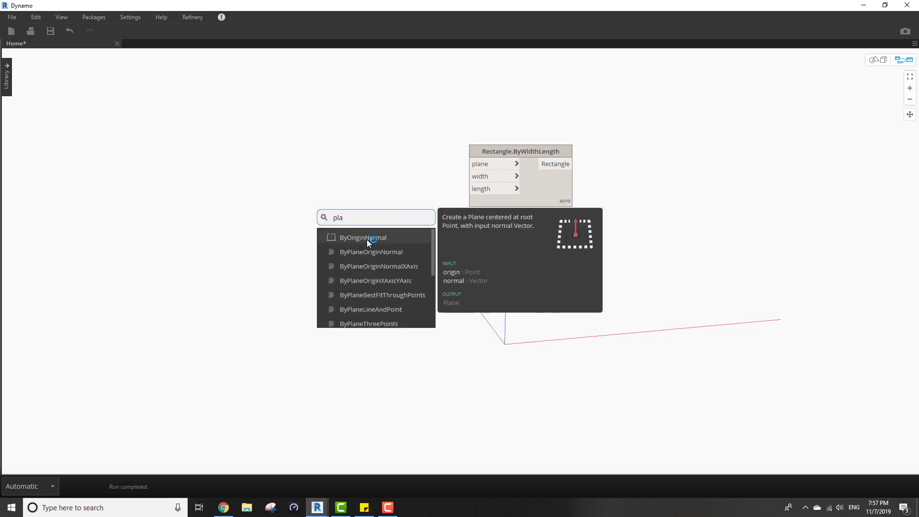
pyautogui.click(366, 239)
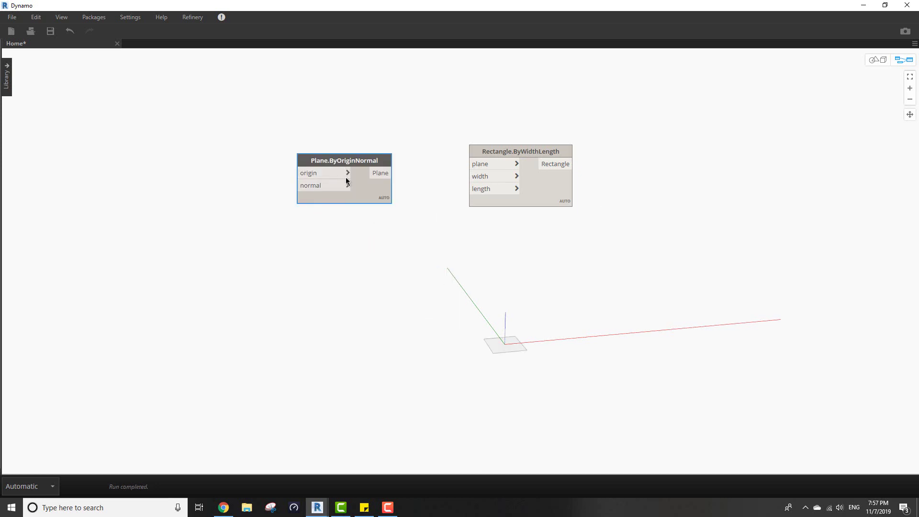
pyautogui.moveTo(391, 173); pyautogui.dragTo(471, 164)
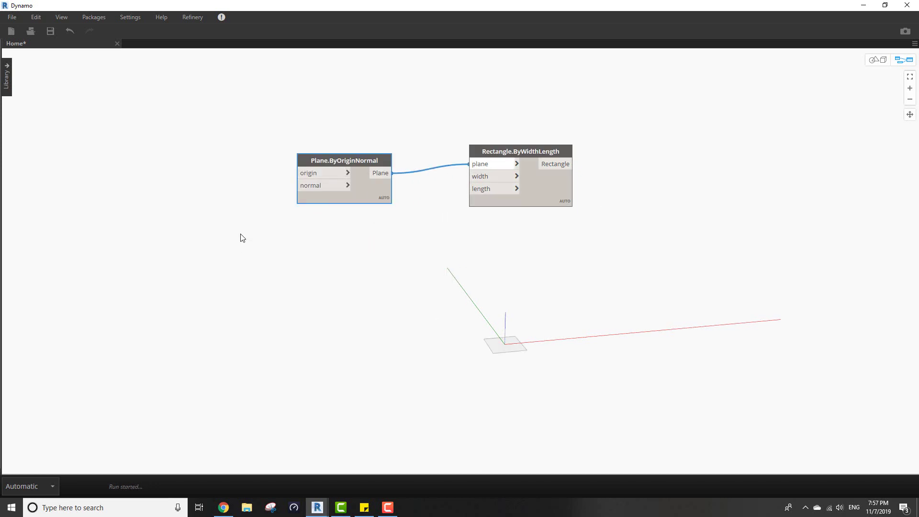
# Add a Point.ByCoordinates (x, y, z) node, connect it to the plane's origin input and place it beside the plane node
pyautogui.rightClick(233, 209)
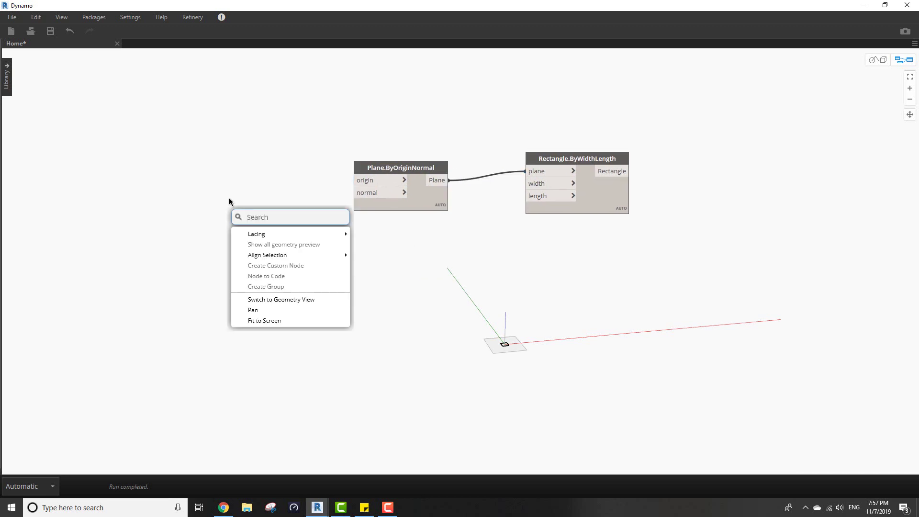
pyautogui.write('opoin')
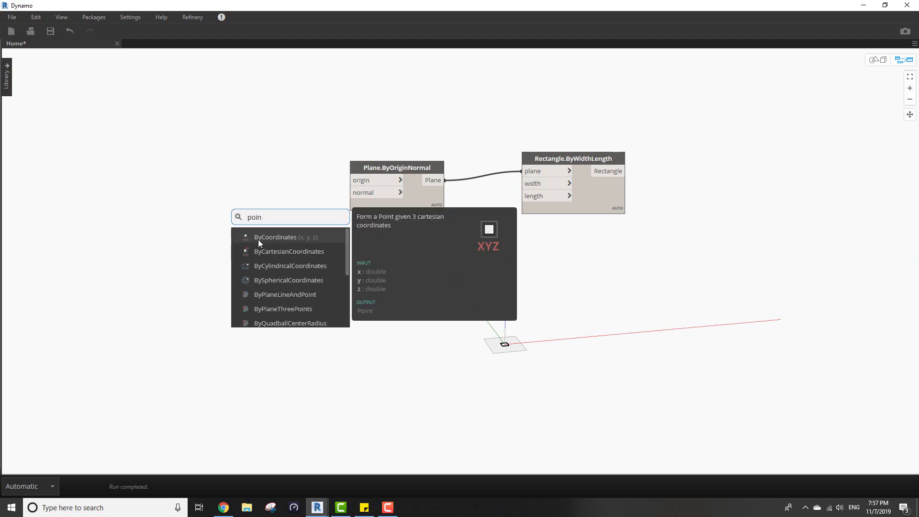
pyautogui.click(259, 237)
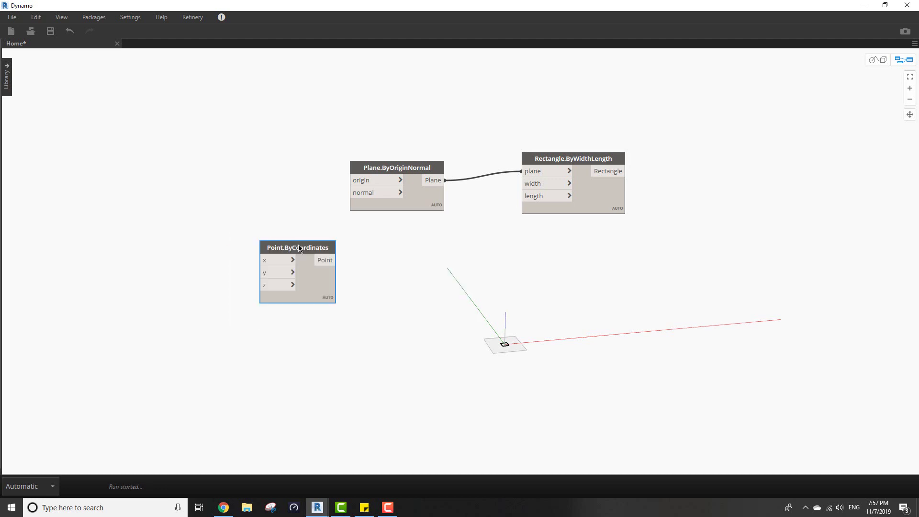
pyautogui.moveTo(288, 241); pyautogui.dragTo(350, 180)
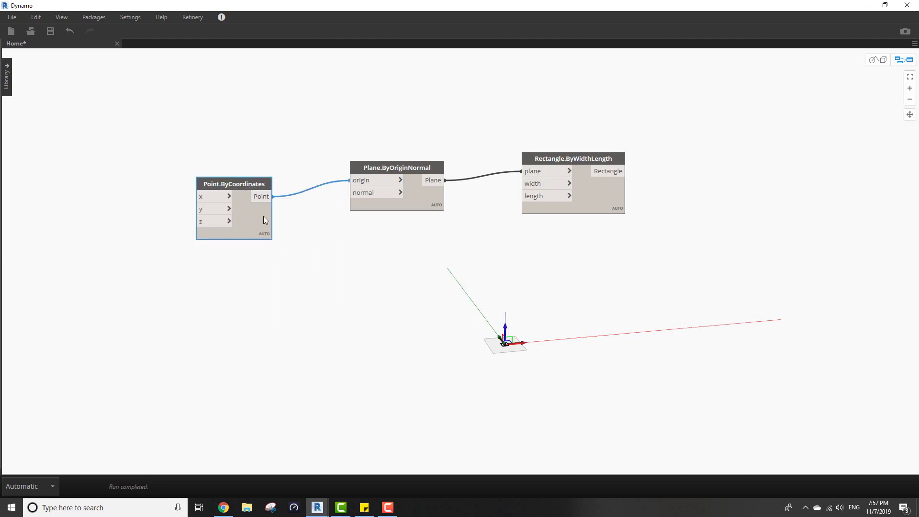
pyautogui.moveTo(263, 216); pyautogui.dragTo(297, 209)
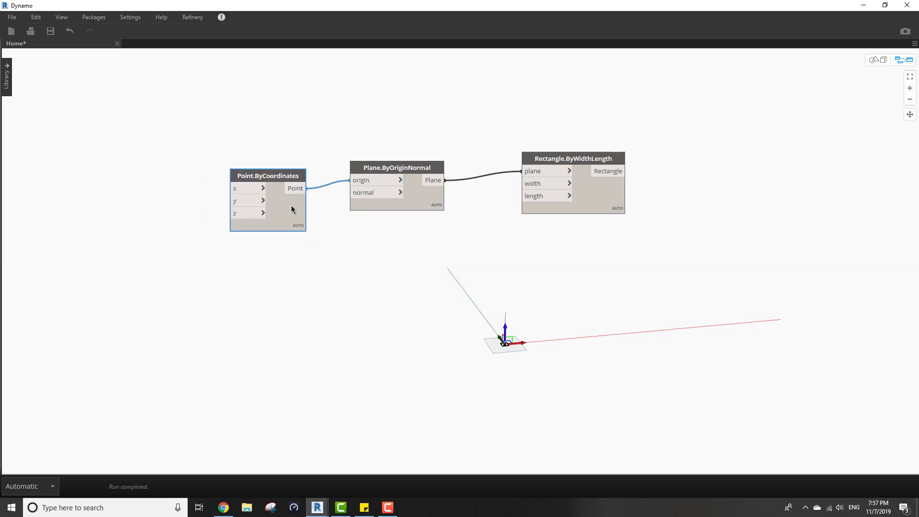
pyautogui.click(281, 274)
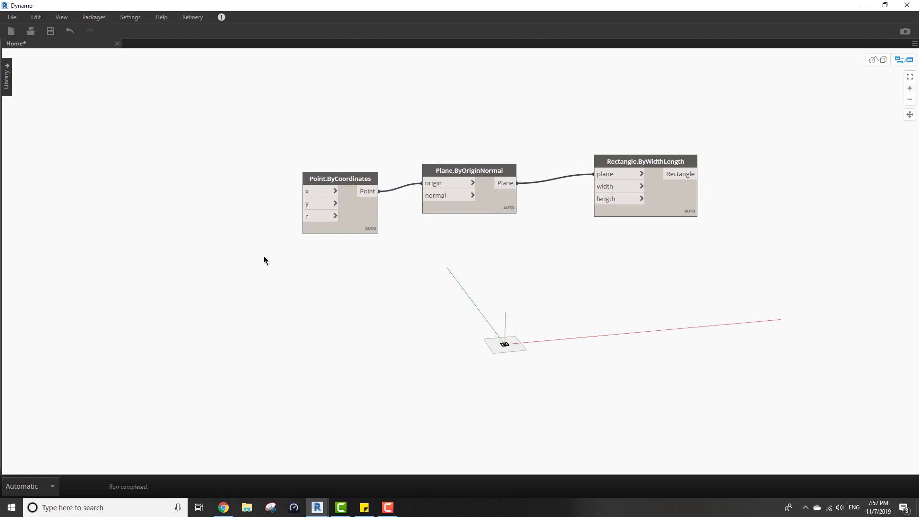
# Create a code block with the range 0..100..2; and connect it to the point node's z input
pyautogui.doubleClick(140, 242)
pyautogui.write('0..')
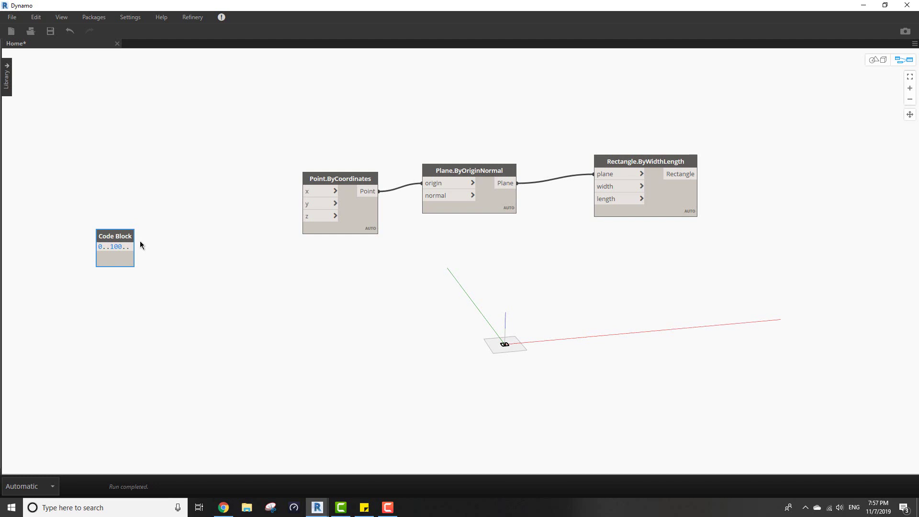
pyautogui.write('100..1')
pyautogui.press('BackSpace')
pyautogui.write('2;')
pyautogui.click(171, 218)
pyautogui.click(145, 247)
pyautogui.click(307, 216)
pyautogui.moveTo(145, 261); pyautogui.dragTo(209, 234)
# Add a Vector.YAxis node below the point node and connect it to the plane node's normal input
pyautogui.hotkey('ctrl', 'b')
pyautogui.scroll(-4, 508, 276)
pyautogui.moveTo(523, 263); pyautogui.dragTo(547, 341, button='middle')
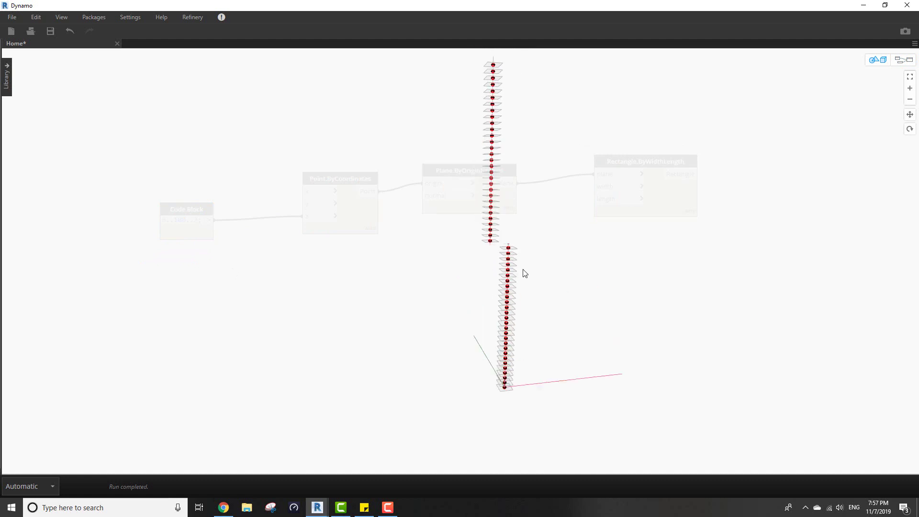
pyautogui.moveTo(563, 238); pyautogui.dragTo(542, 322, button='right')
pyautogui.hotkey('ctrl', 'b')
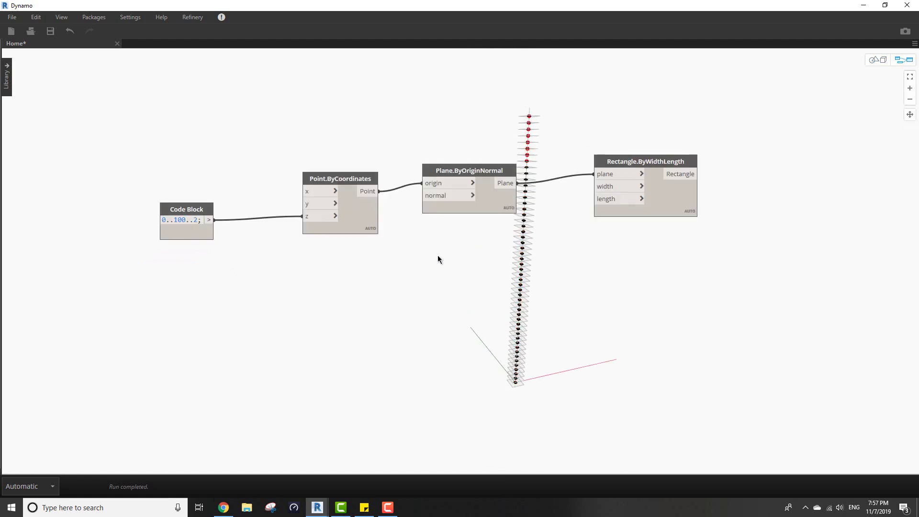
pyautogui.moveTo(364, 212); pyautogui.dragTo(363, 192)
pyautogui.click(350, 260)
pyautogui.rightClick(347, 259)
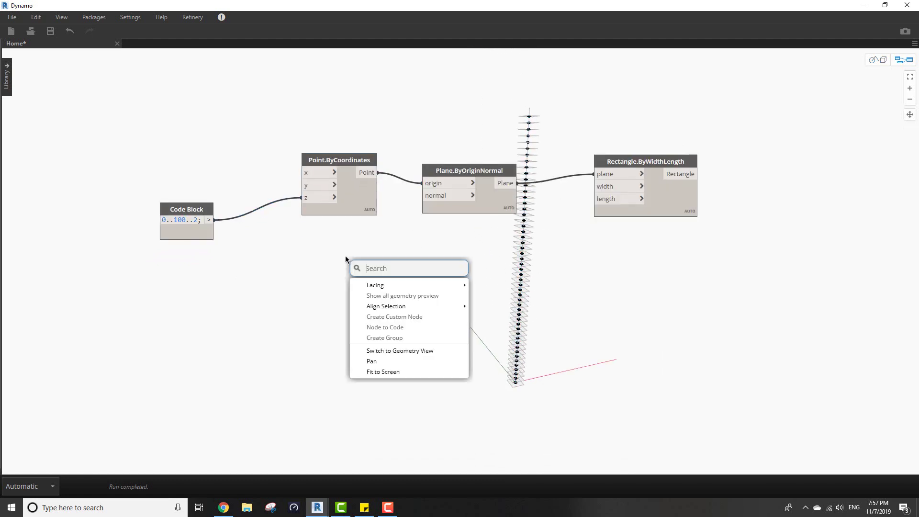
pyautogui.write('y')
pyautogui.press('Return')
pyautogui.moveTo(389, 278); pyautogui.dragTo(422, 196)
pyautogui.moveTo(374, 263); pyautogui.dragTo(361, 227)
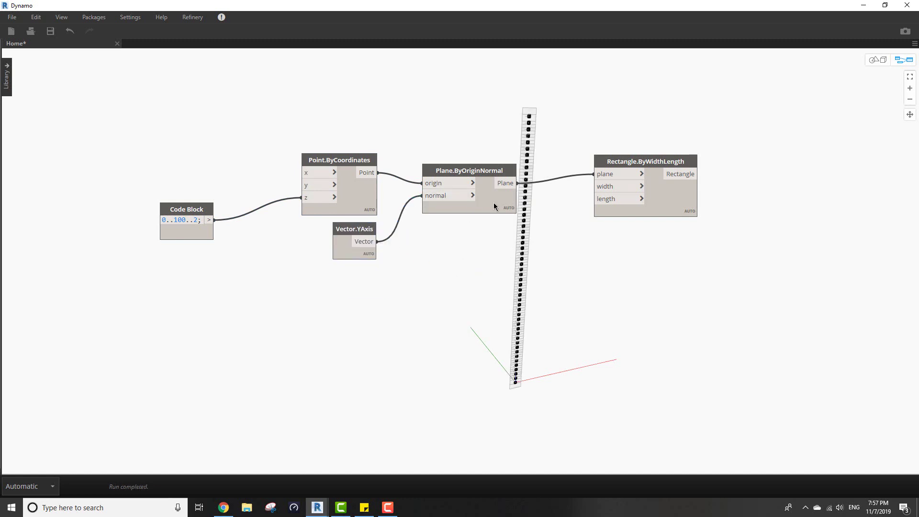
pyautogui.moveTo(493, 203); pyautogui.dragTo(497, 205)
pyautogui.click(495, 258)
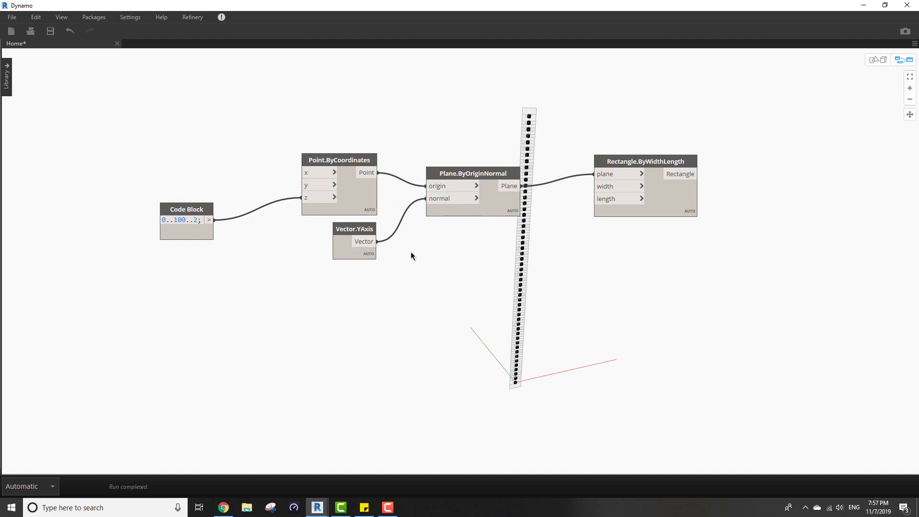
# Reconnect the 0..100..2 range from the point's z input to its y input and tidy the node layout
pyautogui.moveTo(318, 199); pyautogui.dragTo(314, 185)
pyautogui.hotkey('ctrl', 'b')
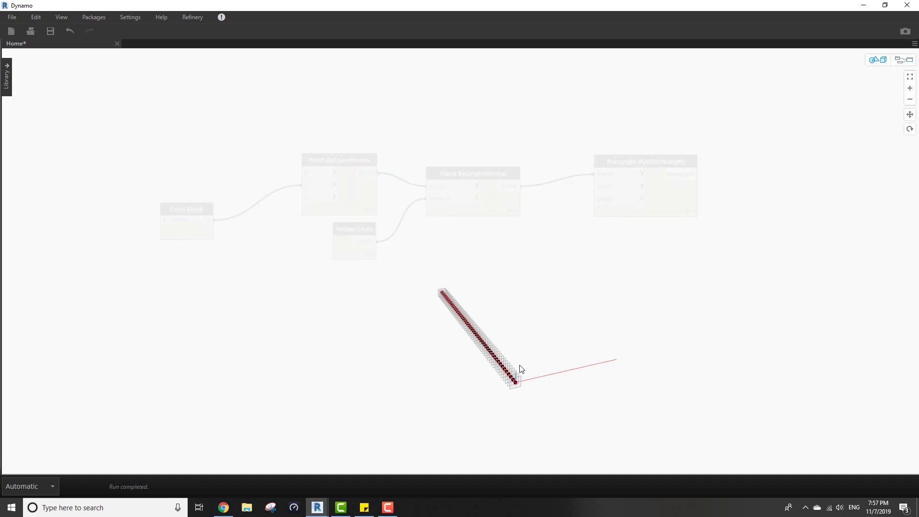
pyautogui.moveTo(520, 370); pyautogui.dragTo(487, 412, button='right')
pyautogui.moveTo(560, 271); pyautogui.dragTo(527, 330, button='right')
pyautogui.hotkey('ctrl', 'b')
pyautogui.moveTo(201, 221); pyautogui.dragTo(261, 192)
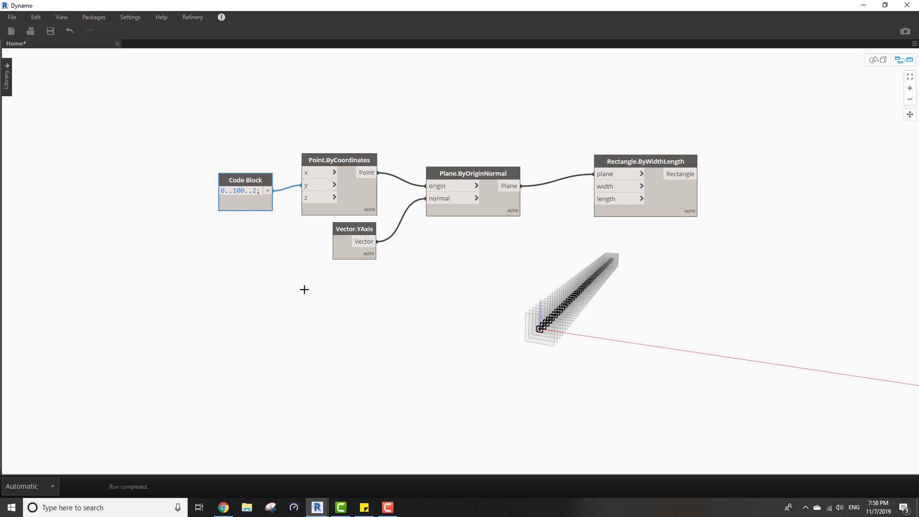
pyautogui.moveTo(338, 257); pyautogui.dragTo(324, 264)
pyautogui.moveTo(504, 202); pyautogui.dragTo(501, 202)
pyautogui.click(511, 291)
# Create a code block with the values 6 and 10, connecting 6 to the rectangle's length and 10 to its width
pyautogui.moveTo(487, 278); pyautogui.dragTo(458, 287, button='middle')
pyautogui.doubleClick(489, 250)
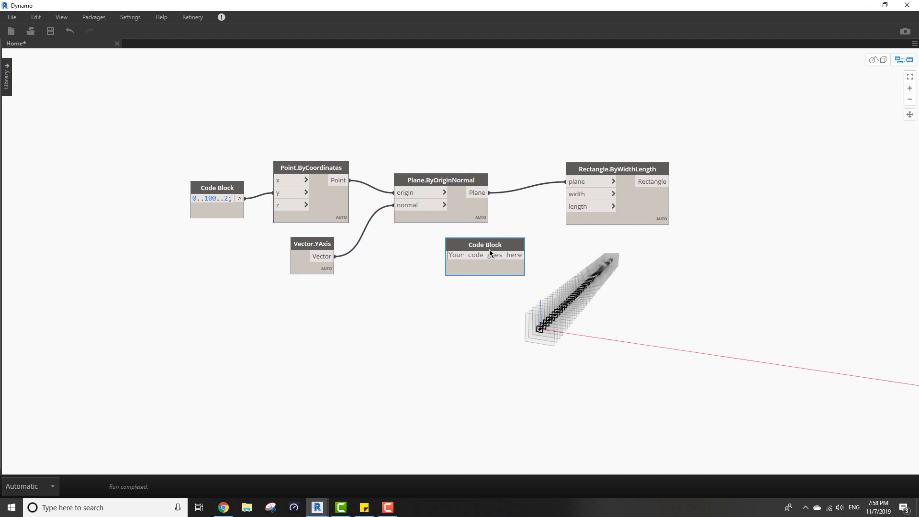
pyautogui.write('6')
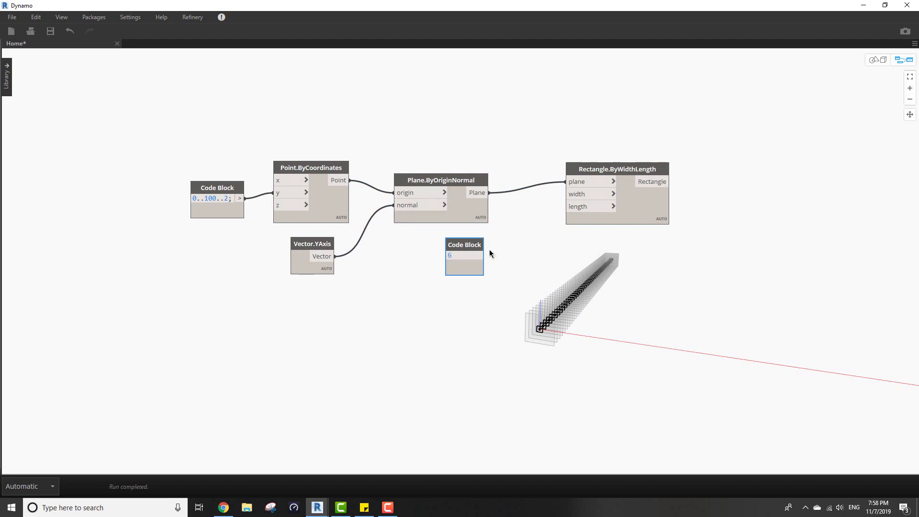
pyautogui.write(';')
pyautogui.press('Return')
pyautogui.write('10')
pyautogui.moveTo(478, 256); pyautogui.dragTo(573, 207)
pyautogui.click(479, 263)
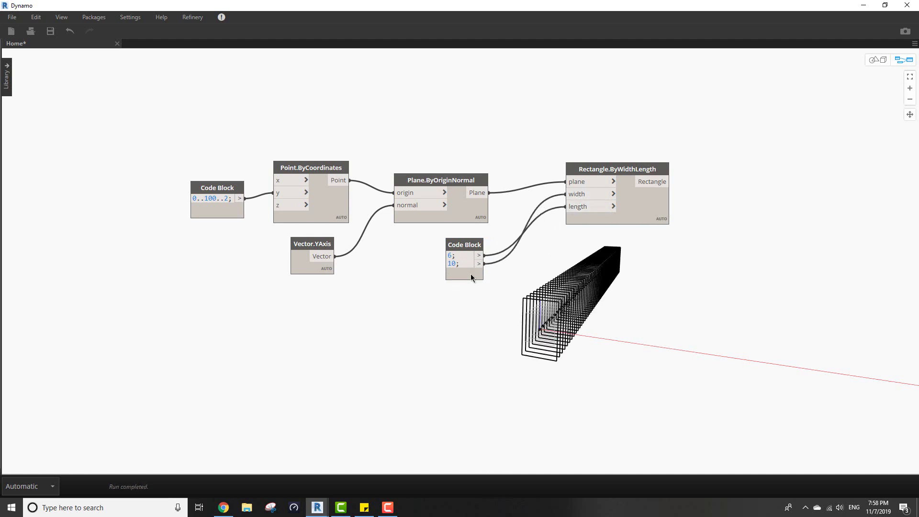
# Swap the Rectangle.ByWidthLength connections so that 6 feeds the width input and 10 feeds the length input
pyautogui.moveTo(470, 274); pyautogui.dragTo(476, 273)
pyautogui.click(521, 283)
pyautogui.click(590, 194)
pyautogui.click(586, 207)
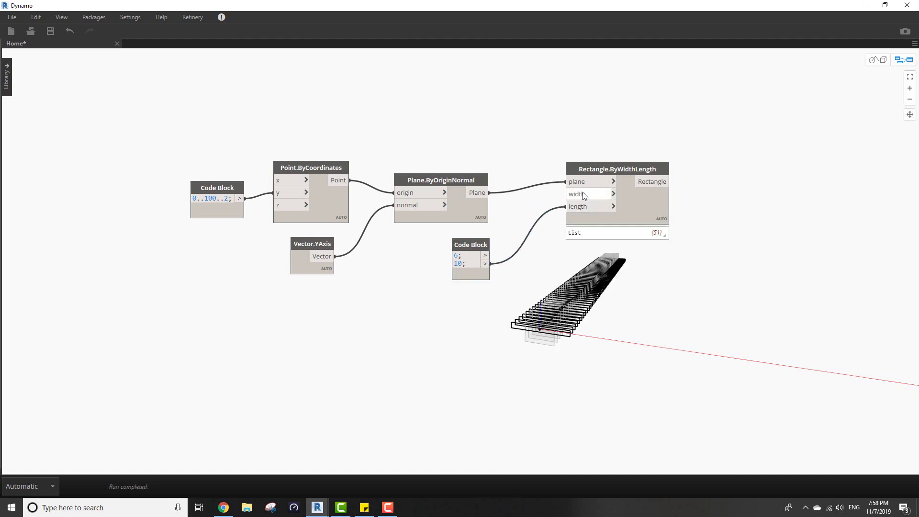
pyautogui.click(582, 193)
pyautogui.click(485, 255)
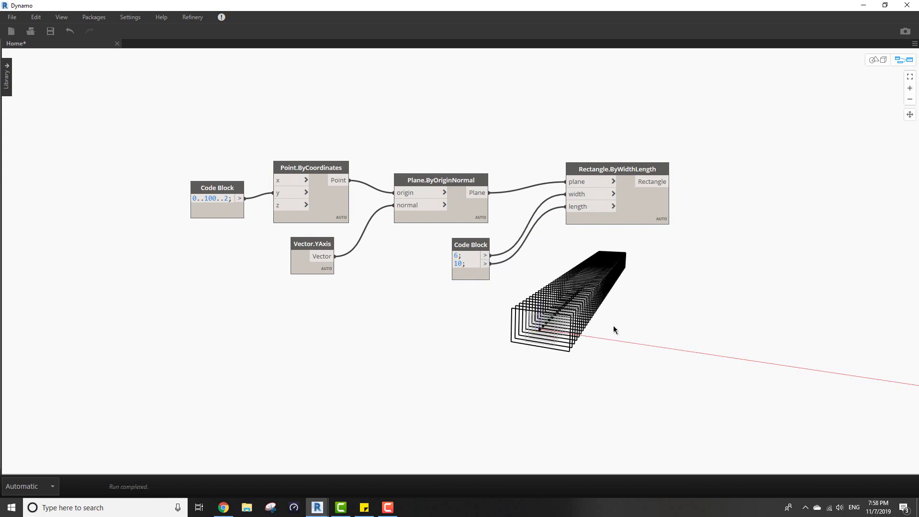
# Reposition the Rectangle.ByWidthLength node slightly lower and closer to the plane node
pyautogui.hotkey('ctrl', 'b')
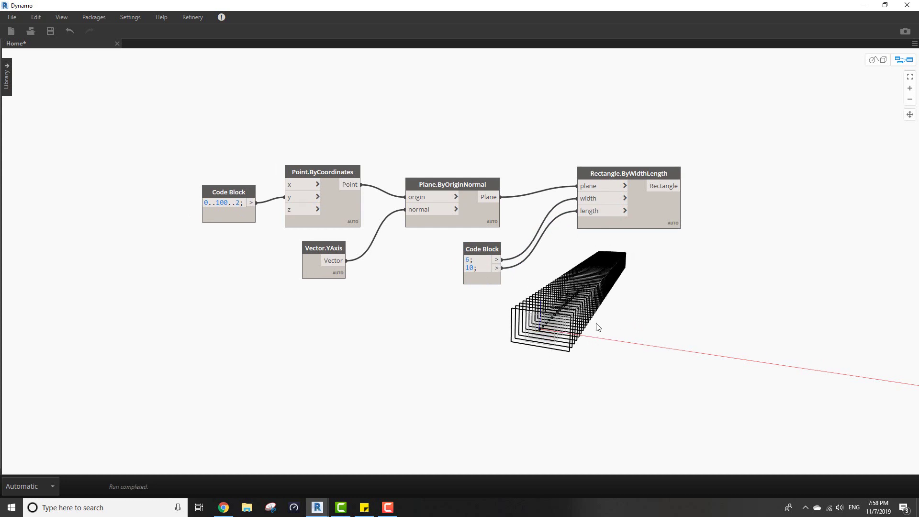
pyautogui.moveTo(677, 325); pyautogui.dragTo(595, 327, button='right')
pyautogui.hotkey('ctrl', 'b')
pyautogui.click(637, 225)
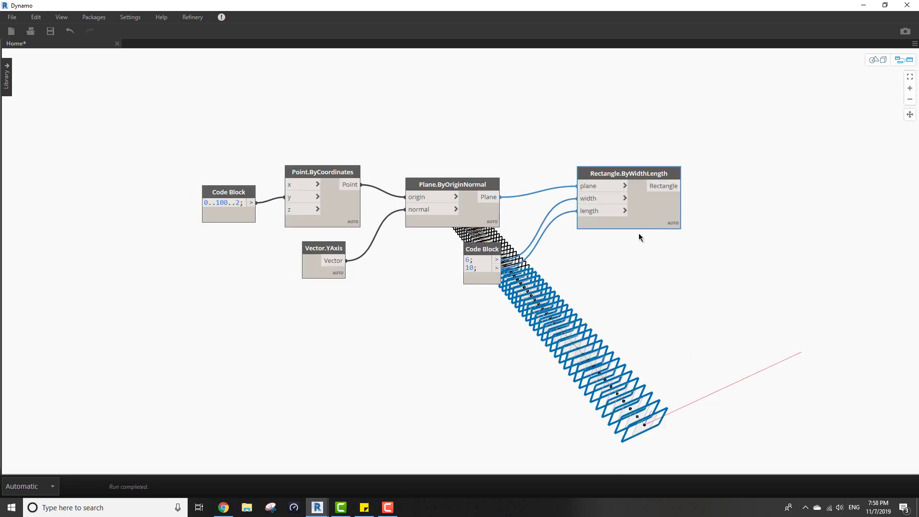
pyautogui.moveTo(639, 234); pyautogui.dragTo(610, 256)
pyautogui.click(602, 332)
# Add a Geometry.Rotate node with origin, axis and degrees inputs and place it to the right of the rectangle node
pyautogui.moveTo(619, 353); pyautogui.dragTo(449, 304, button='middle')
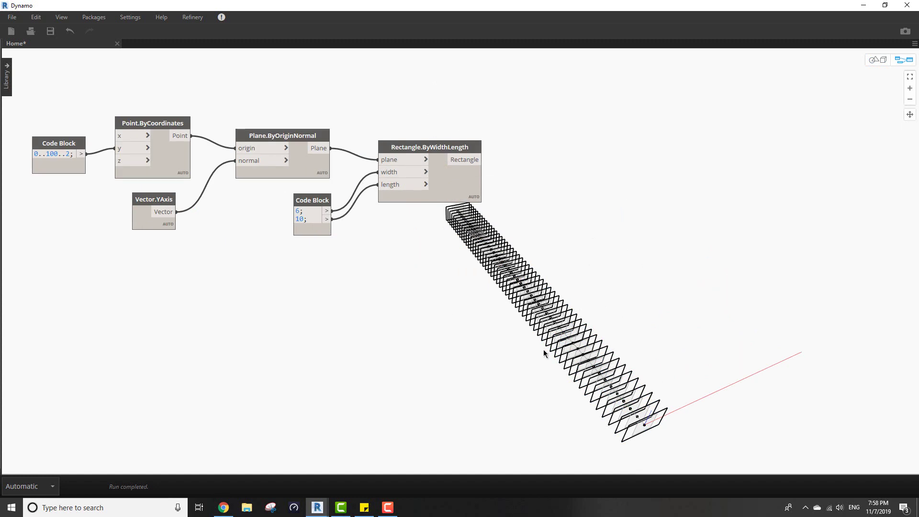
pyautogui.moveTo(532, 319); pyautogui.dragTo(642, 321, button='middle')
pyautogui.moveTo(560, 262); pyautogui.dragTo(526, 232, button='middle')
pyautogui.rightClick(526, 234)
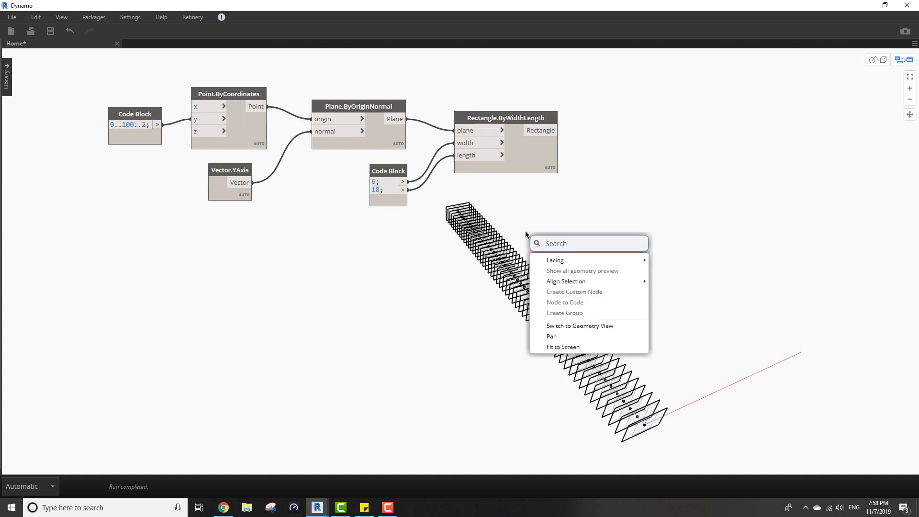
pyautogui.write('gem')
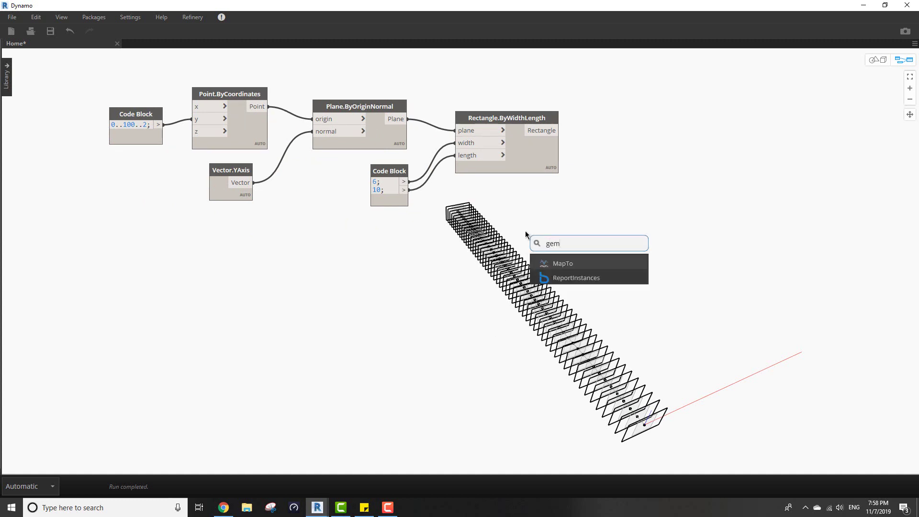
pyautogui.write('e')
pyautogui.write('rotat')
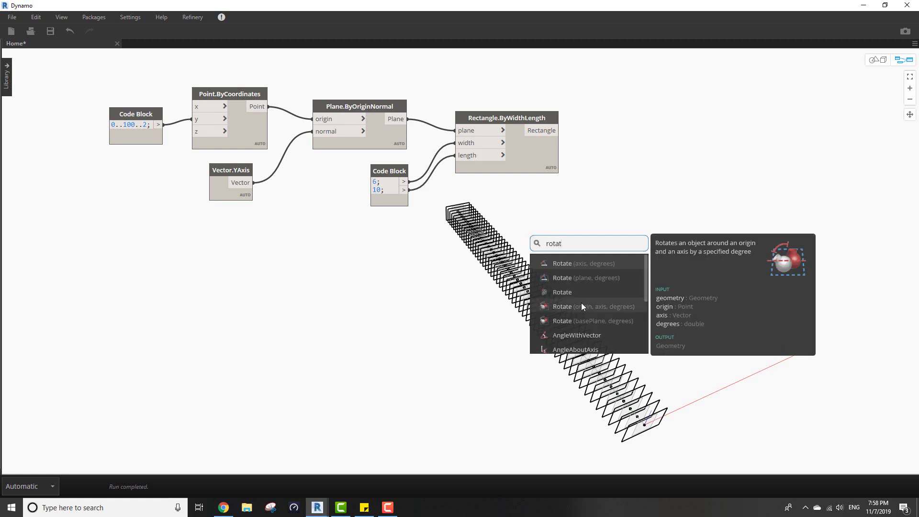
pyautogui.scroll(-1, 577, 330)
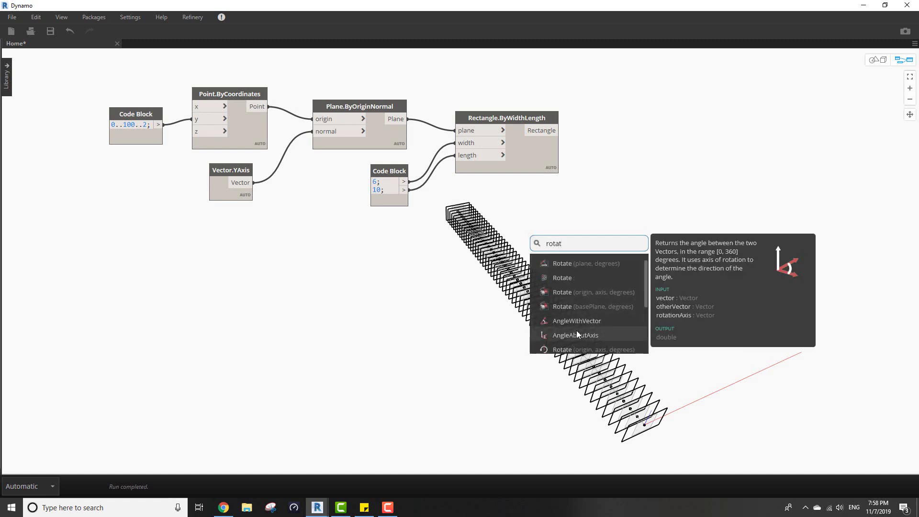
pyautogui.click(577, 297)
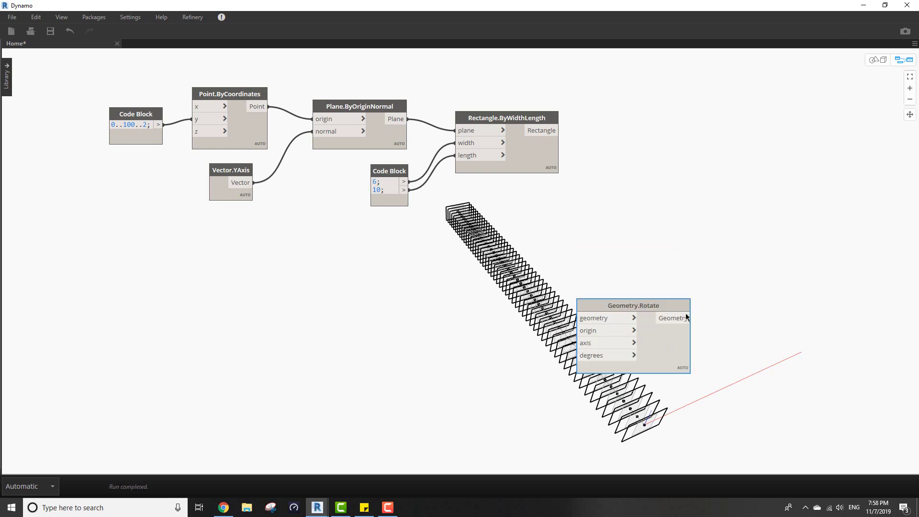
pyautogui.moveTo(685, 313); pyautogui.dragTo(777, 197)
# Connect the rectangles, points and Y-axis vector to Geometry.Rotate's geometry, origin and axis inputs, and a new code block of 90 to degrees
pyautogui.moveTo(560, 130); pyautogui.dragTo(269, 106)
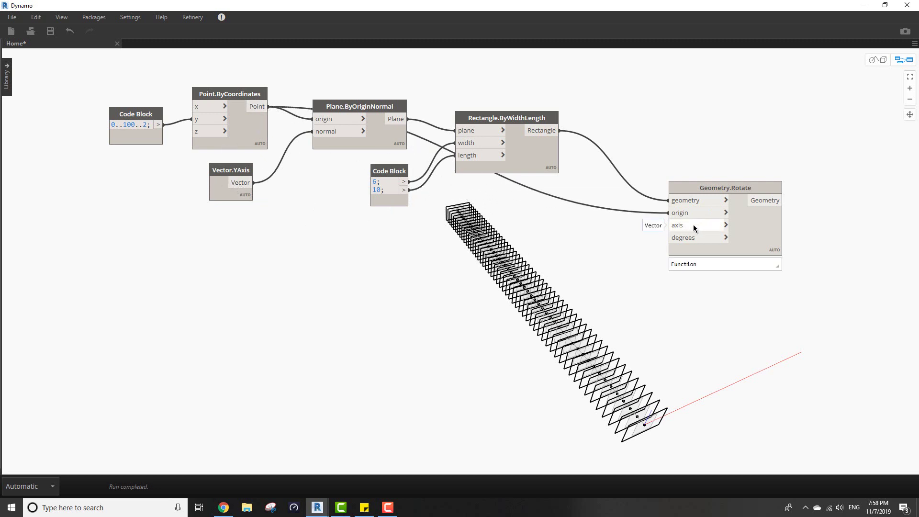
pyautogui.moveTo(248, 183); pyautogui.dragTo(670, 225)
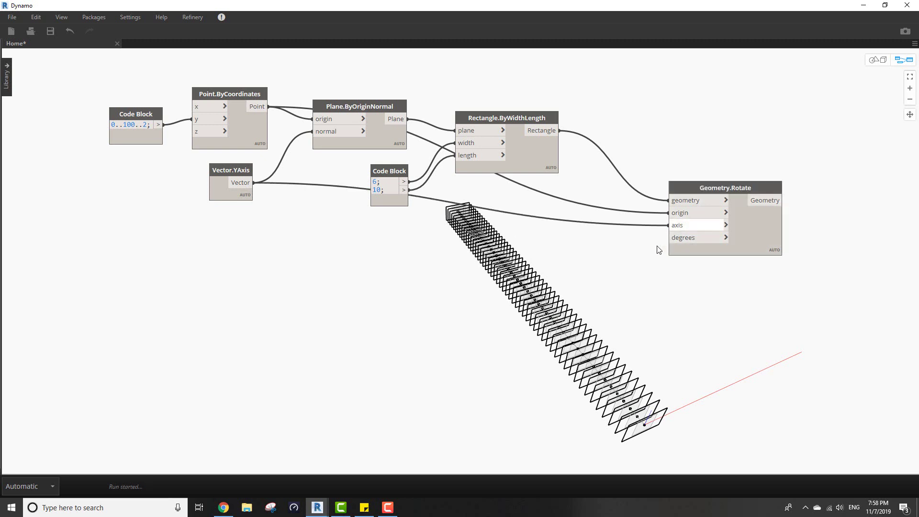
pyautogui.doubleClick(525, 273)
pyautogui.write('90;')
pyautogui.press('Escape')
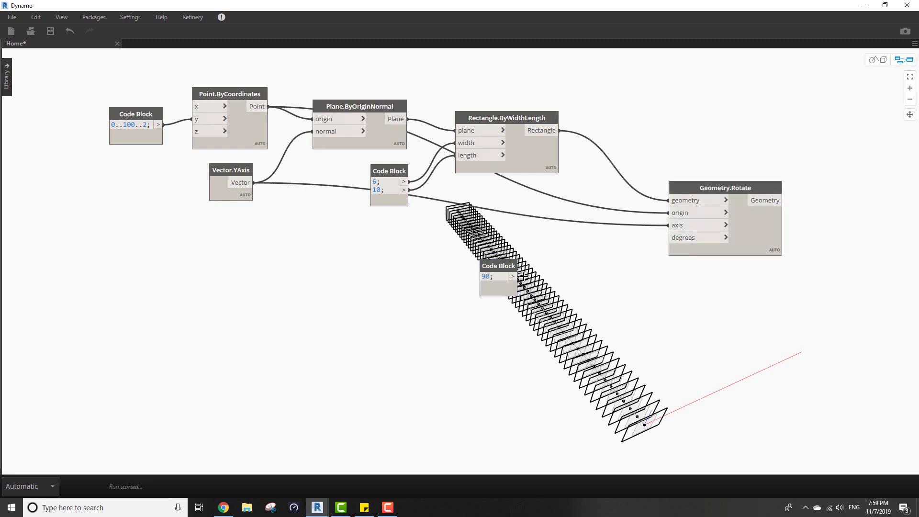
pyautogui.moveTo(513, 276); pyautogui.dragTo(670, 238)
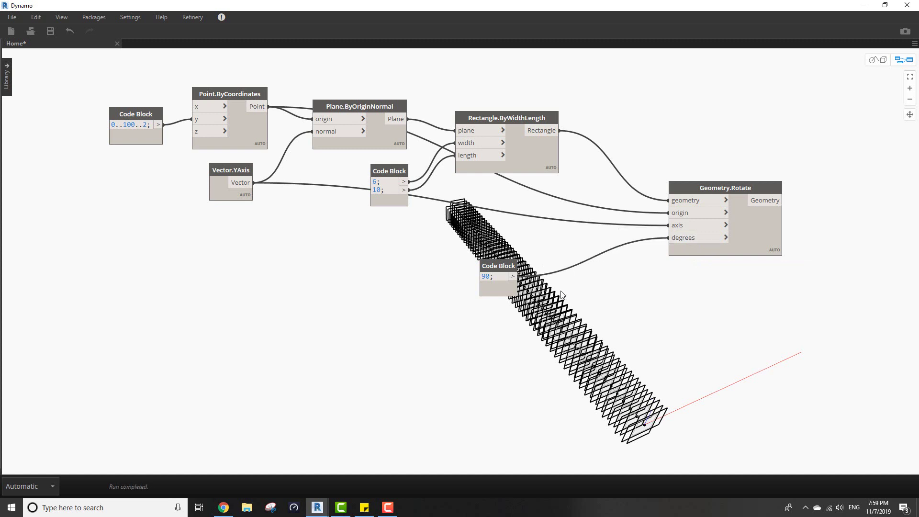
# Examine the rotated rectangles alongside the original row from several angles in the 3D preview
pyautogui.hotkey('ctrl', 'b')
pyautogui.moveTo(605, 341); pyautogui.dragTo(594, 320, button='right')
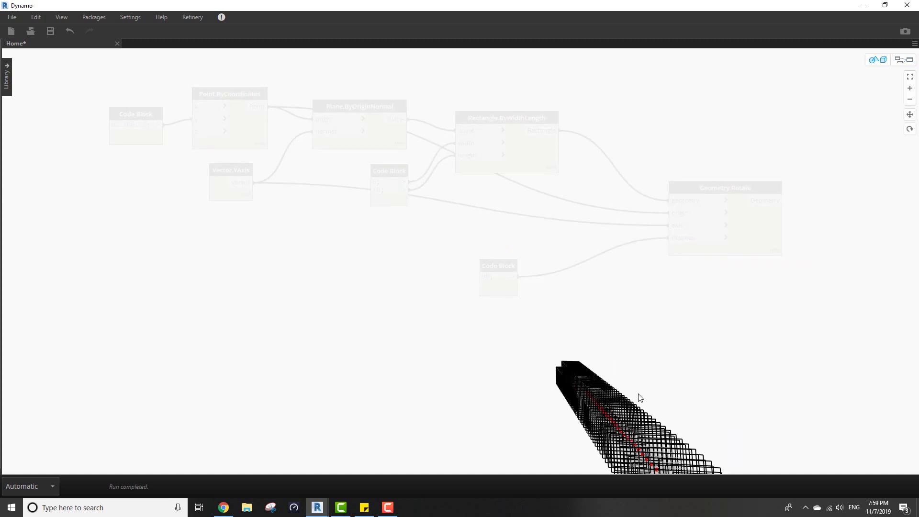
pyautogui.moveTo(636, 367); pyautogui.dragTo(628, 354, button='middle')
pyautogui.moveTo(630, 358); pyautogui.dragTo(582, 338, button='right')
pyautogui.hotkey('ctrl', 'b')
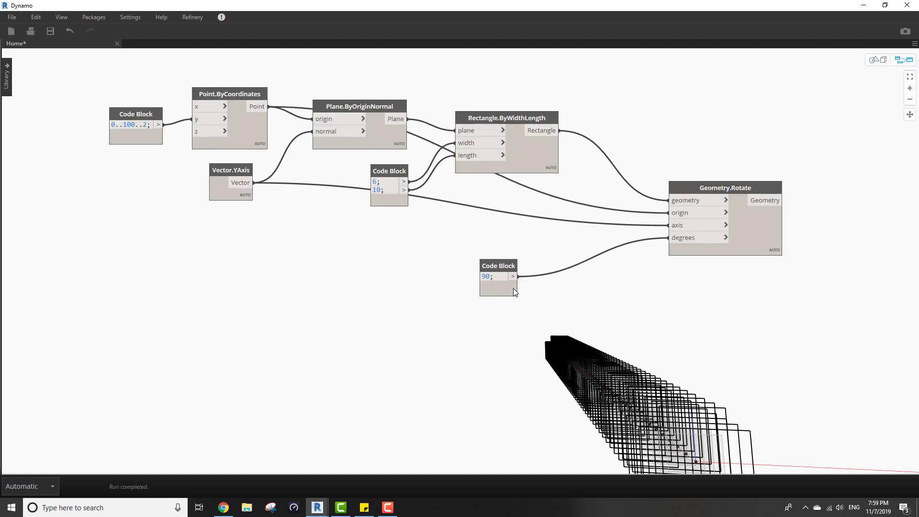
pyautogui.hotkey('ctrl', 'b')
pyautogui.moveTo(641, 376); pyautogui.dragTo(622, 337, button='right')
pyautogui.hotkey('ctrl', 'b')
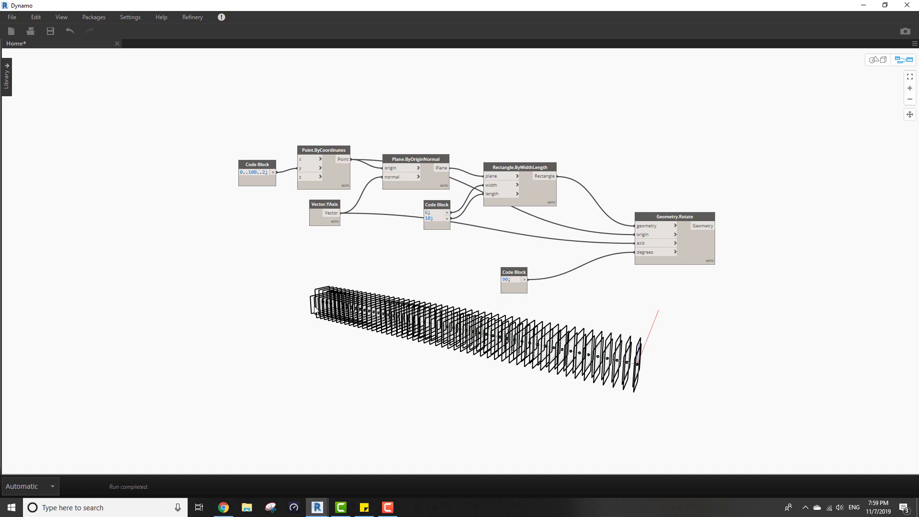
# Move the 90 code block closer to the Geometry.Rotate node
pyautogui.scroll(1, 520, 296)
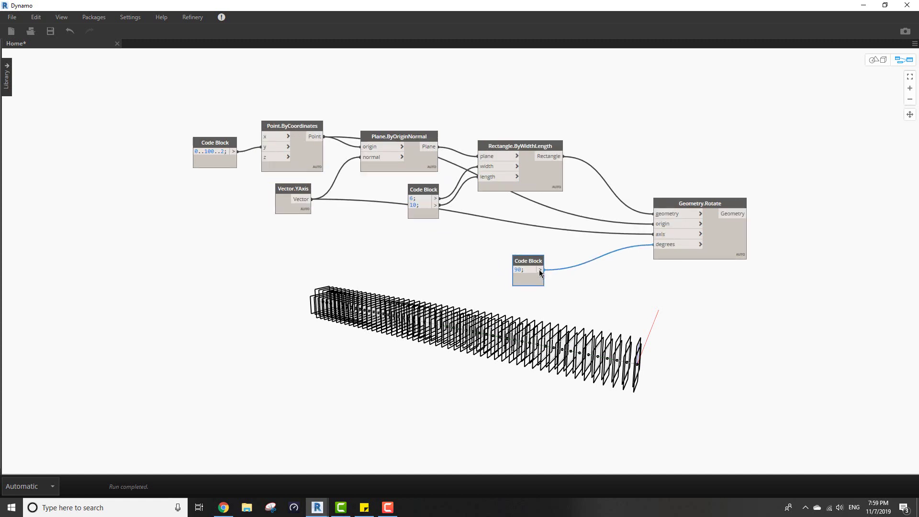
pyautogui.moveTo(539, 270); pyautogui.dragTo(547, 263)
pyautogui.click(452, 301)
pyautogui.moveTo(386, 285); pyautogui.dragTo(416, 289, button='middle')
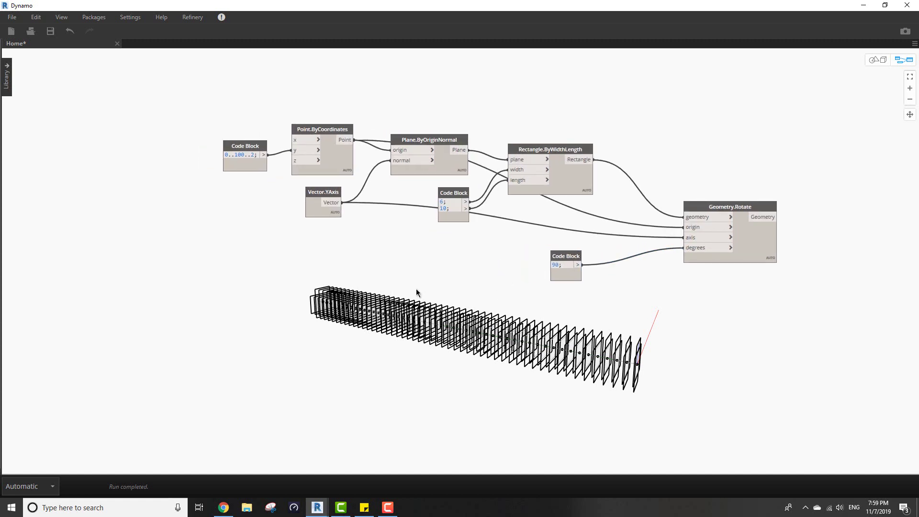
# Create a code block with the range 0..90..#a; and place it in the space below the 6 and 10 code block
pyautogui.rightClick(448, 290)
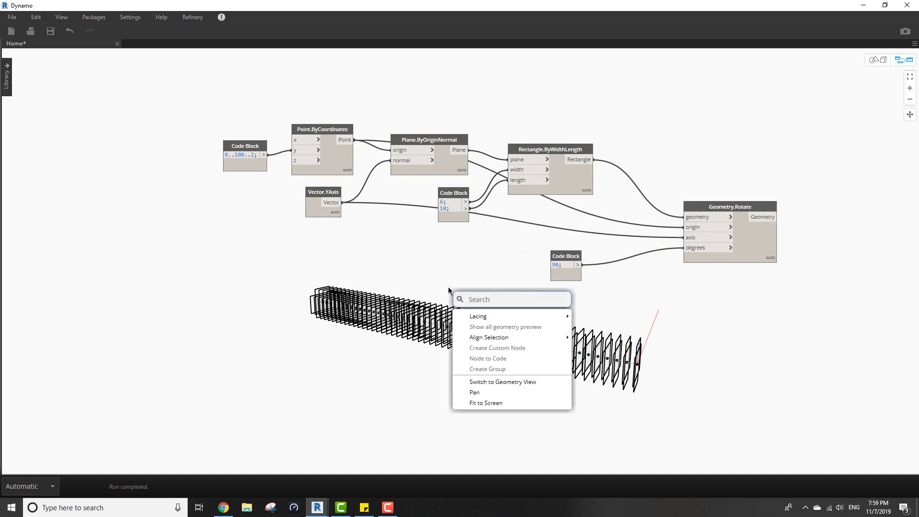
pyautogui.click(387, 277)
pyautogui.doubleClick(381, 276)
pyautogui.write('90..')
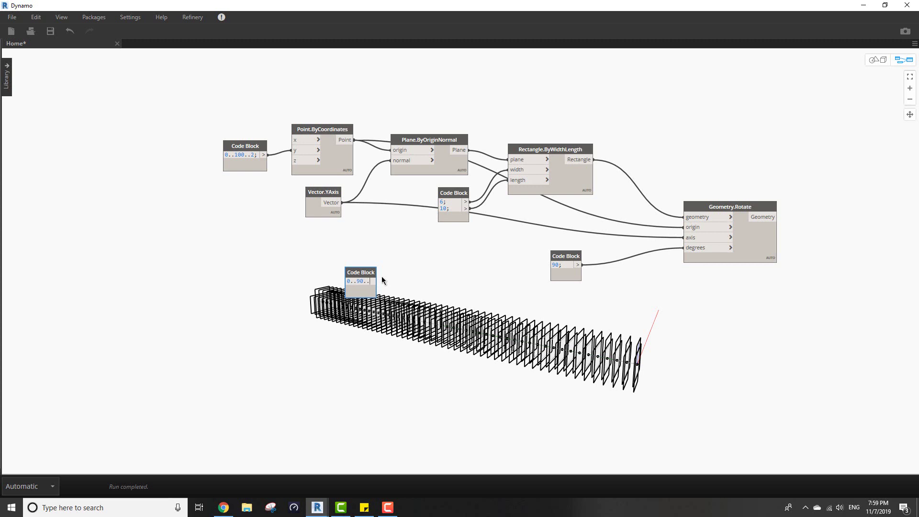
pyautogui.write('#a')
pyautogui.click(380, 241)
pyautogui.scroll(4, 369, 289)
pyautogui.moveTo(390, 295); pyautogui.dragTo(458, 280)
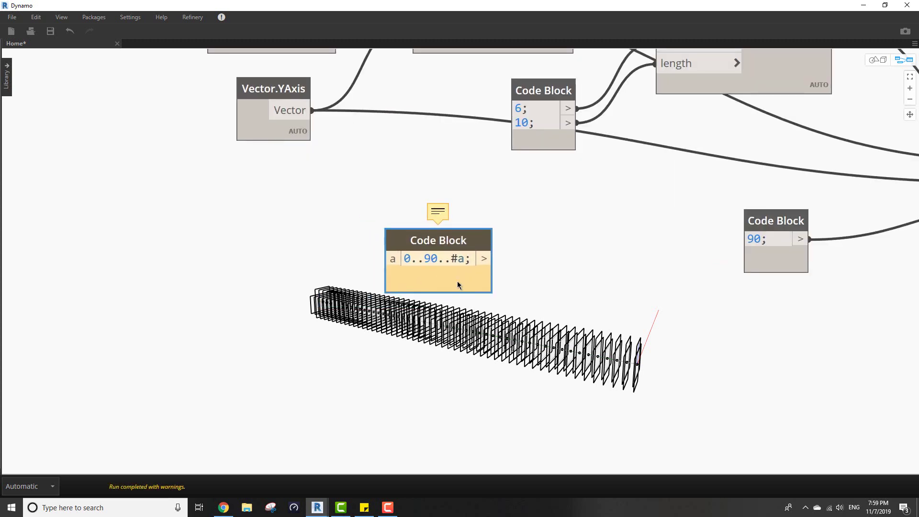
pyautogui.moveTo(458, 281); pyautogui.dragTo(501, 286, button='middle')
pyautogui.moveTo(473, 283); pyautogui.dragTo(463, 237)
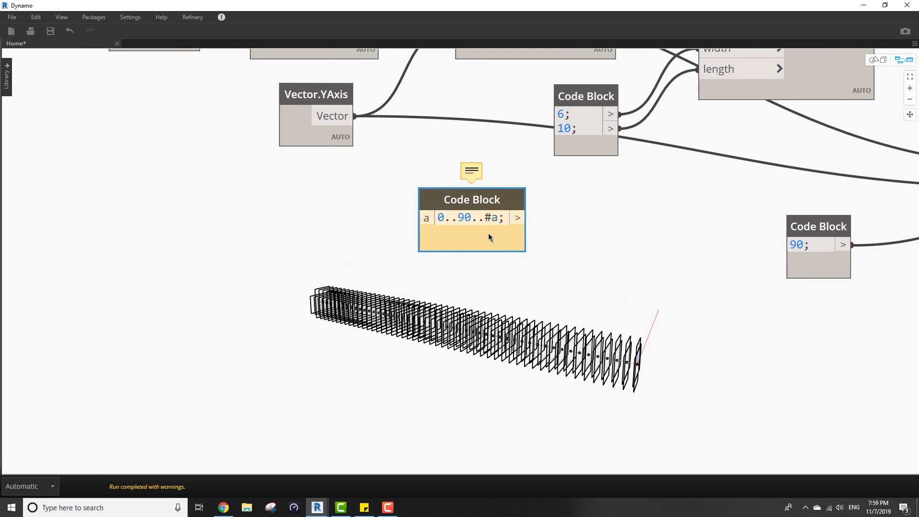
pyautogui.moveTo(495, 223)
# Add a List.Count node below the 0..100..2 range code block
pyautogui.moveTo(253, 233); pyautogui.dragTo(281, 234, button='middle')
pyautogui.moveTo(231, 190); pyautogui.dragTo(361, 268, button='middle')
pyautogui.click(349, 196)
pyautogui.rightClick(353, 241)
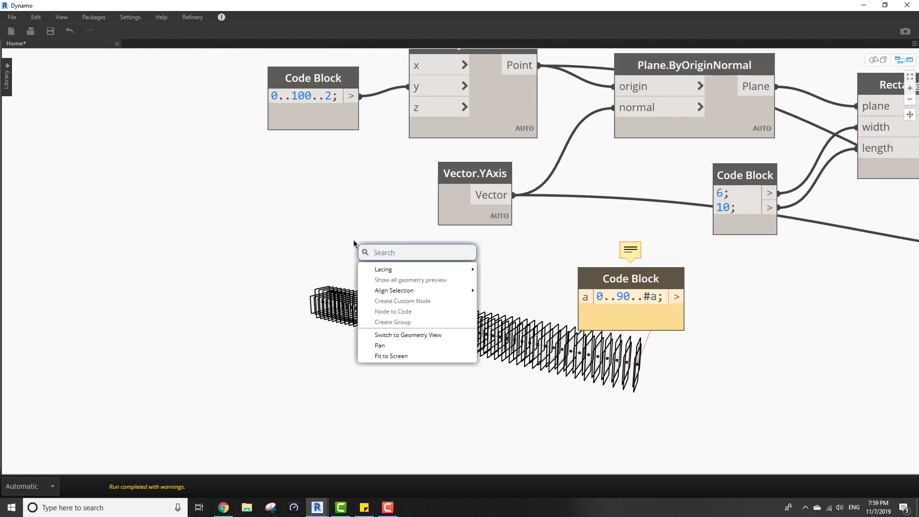
pyautogui.write('cou')
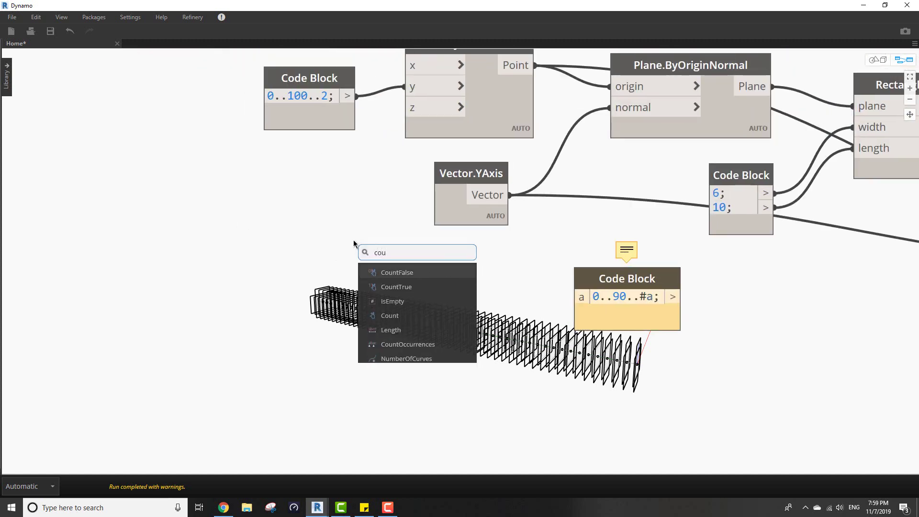
pyautogui.click(390, 315)
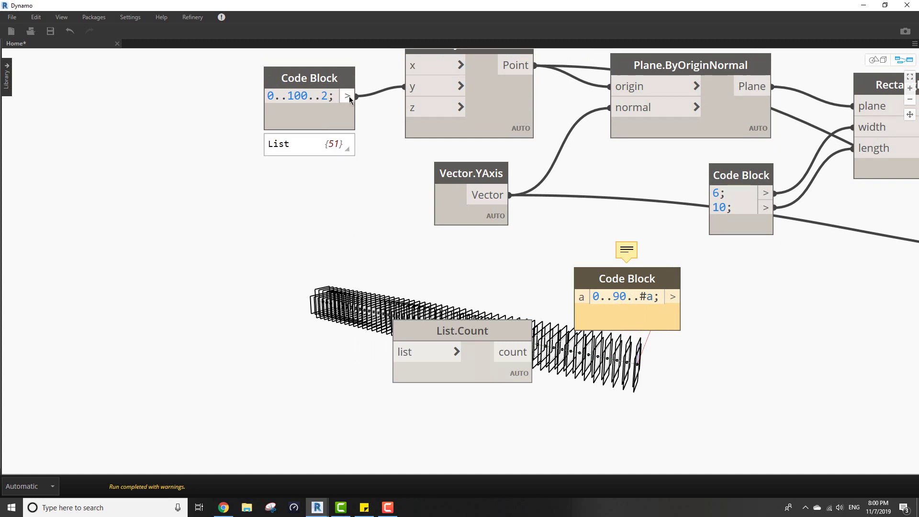
# Connect the 0..100..2 range to List.Count's list input and move the node directly beneath that code block
pyautogui.click(343, 143)
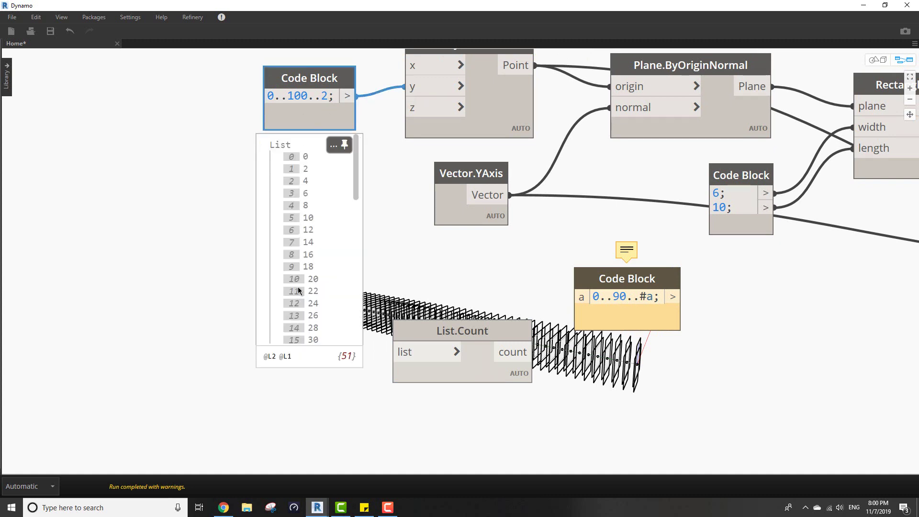
pyautogui.moveTo(347, 96); pyautogui.dragTo(343, 254)
pyautogui.click(405, 351)
pyautogui.moveTo(415, 317)
pyautogui.click(503, 367)
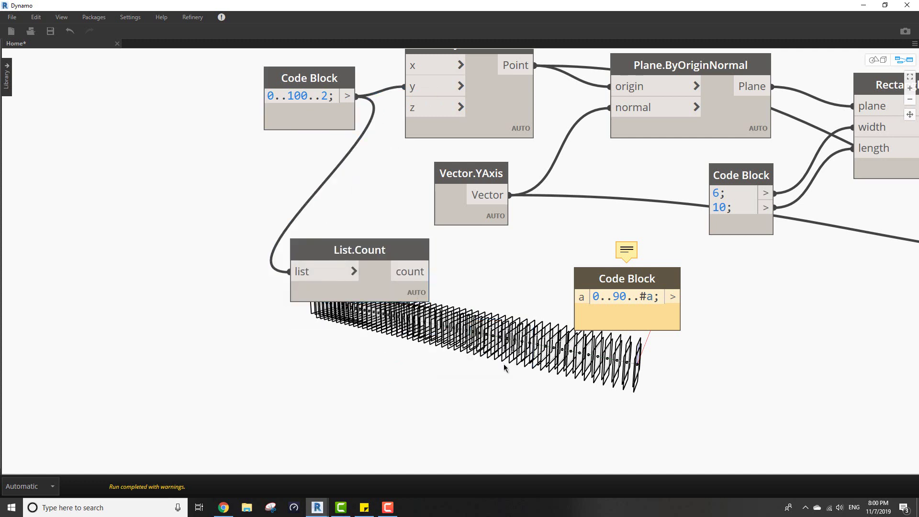
# Create a code block with the formula a*b; beside List.Count and connect the count output to its a input
pyautogui.doubleClick(477, 374)
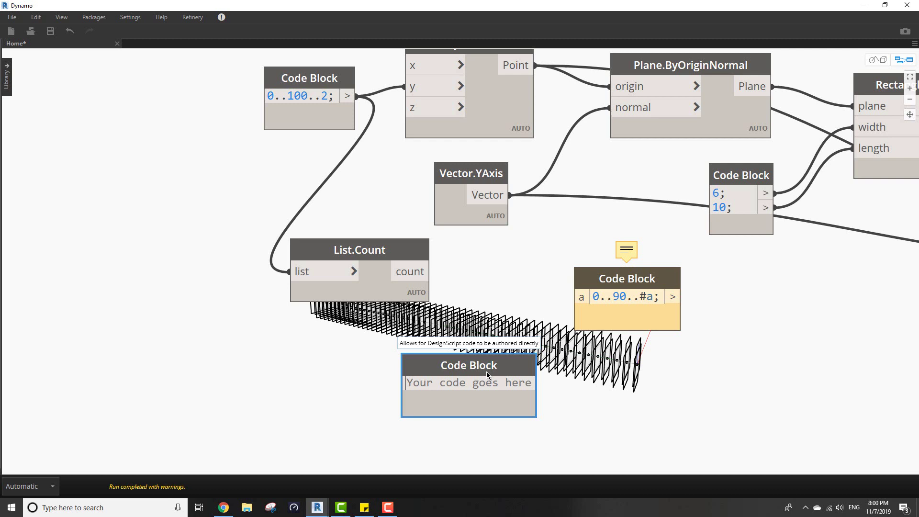
pyautogui.write('a')
pyautogui.hotkey('ctrl', 'a')
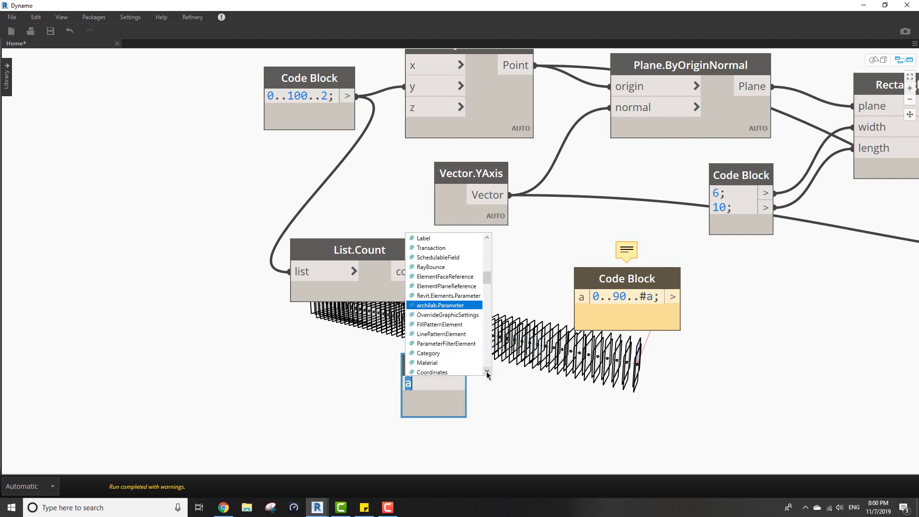
pyautogui.write('*')
pyautogui.press('BackSpace')
pyautogui.write('a*')
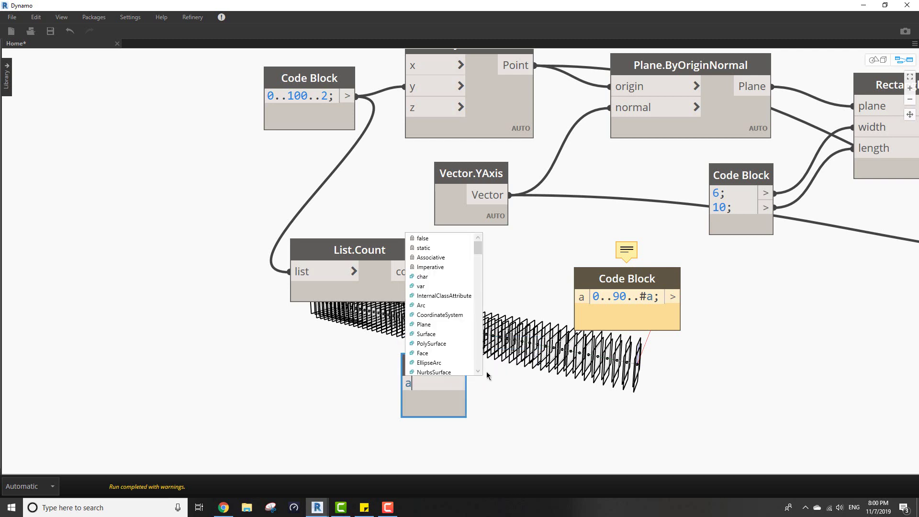
pyautogui.write('b;')
pyautogui.moveTo(421, 271); pyautogui.dragTo(482, 368)
pyautogui.click(411, 390)
# Add a Number Slider node and place it below List.Count, beside the a*b code block
pyautogui.rightClick(359, 364)
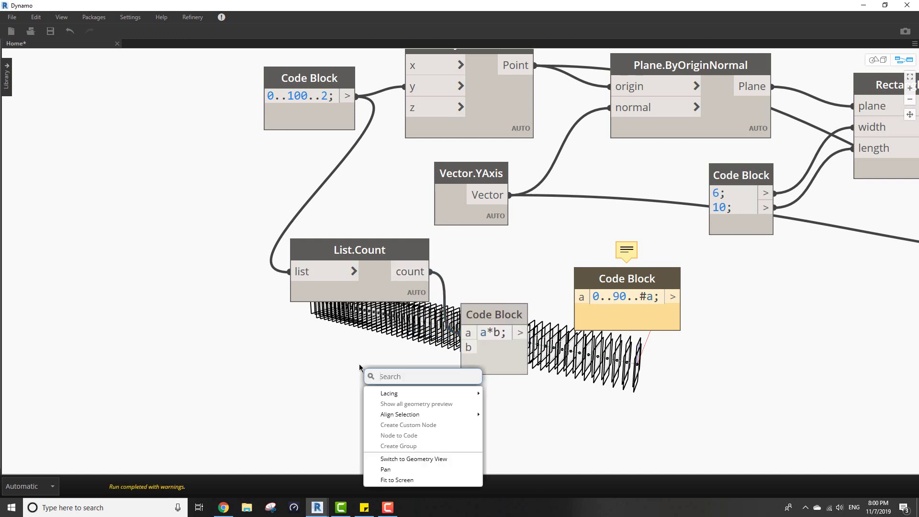
pyautogui.write('slid')
pyautogui.click(404, 414)
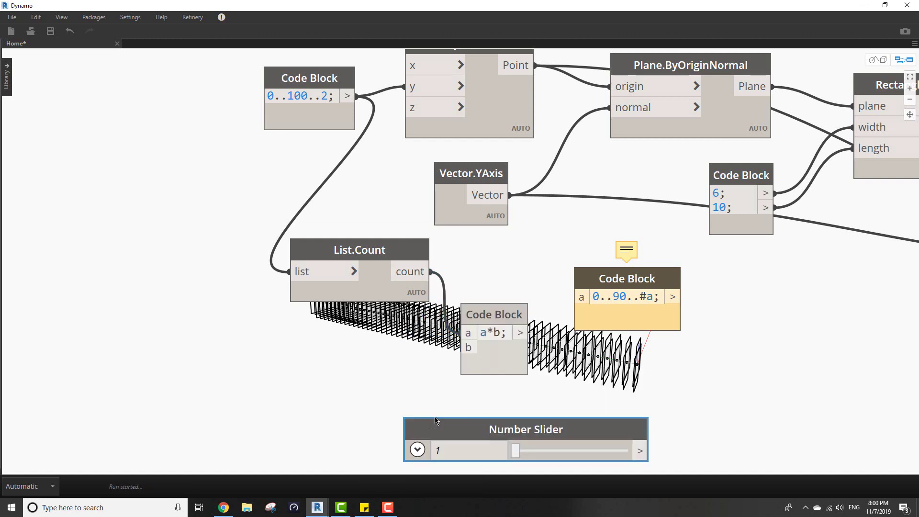
pyautogui.moveTo(297, 378); pyautogui.dragTo(202, 346)
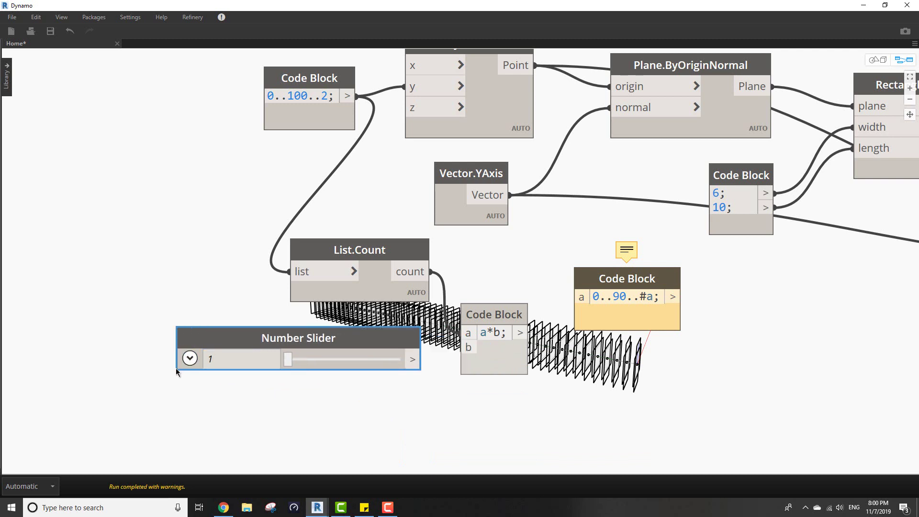
# Set the Number Slider's minimum to 0, maximum to 1 and step to 0.01
pyautogui.click(190, 358)
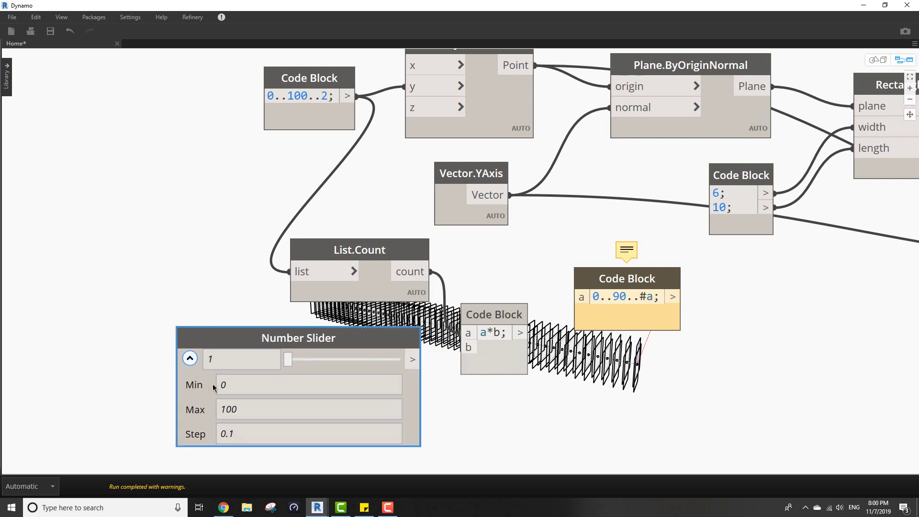
pyautogui.doubleClick(259, 387)
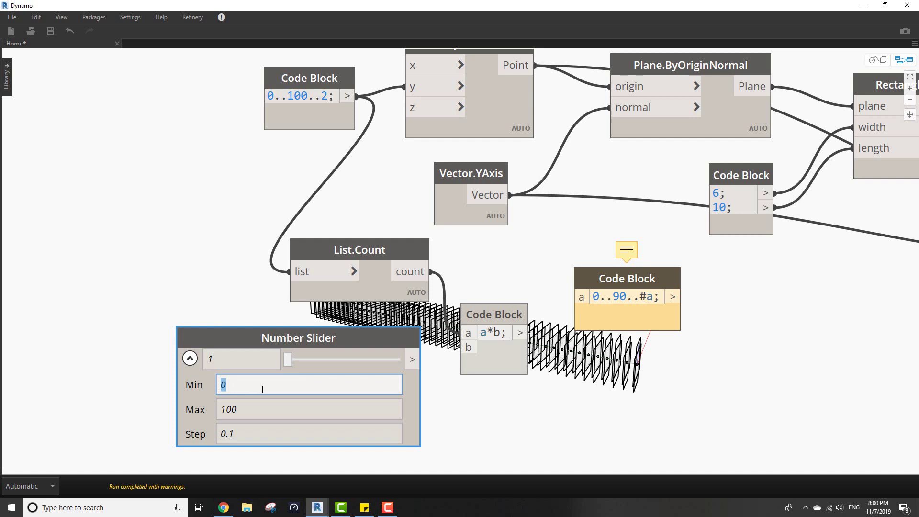
pyautogui.doubleClick(259, 403)
pyautogui.write('1')
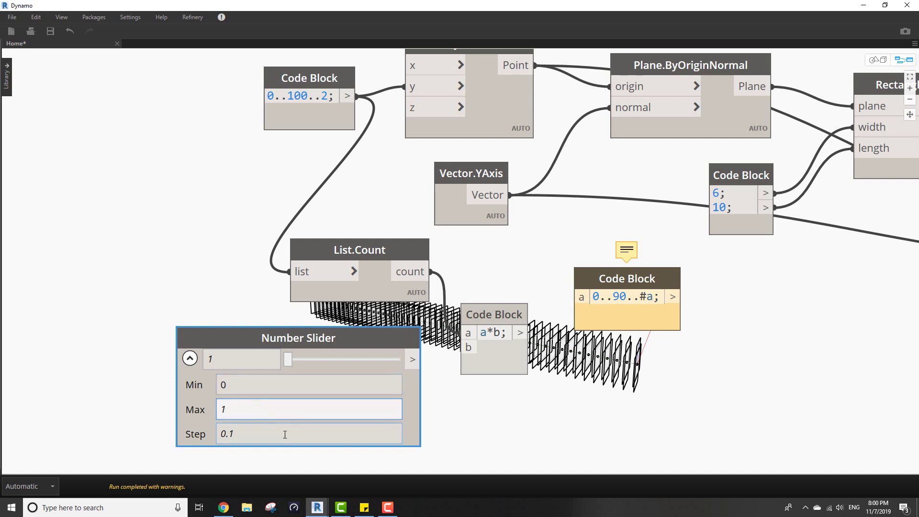
pyautogui.doubleClick(285, 434)
pyautogui.write('0.01')
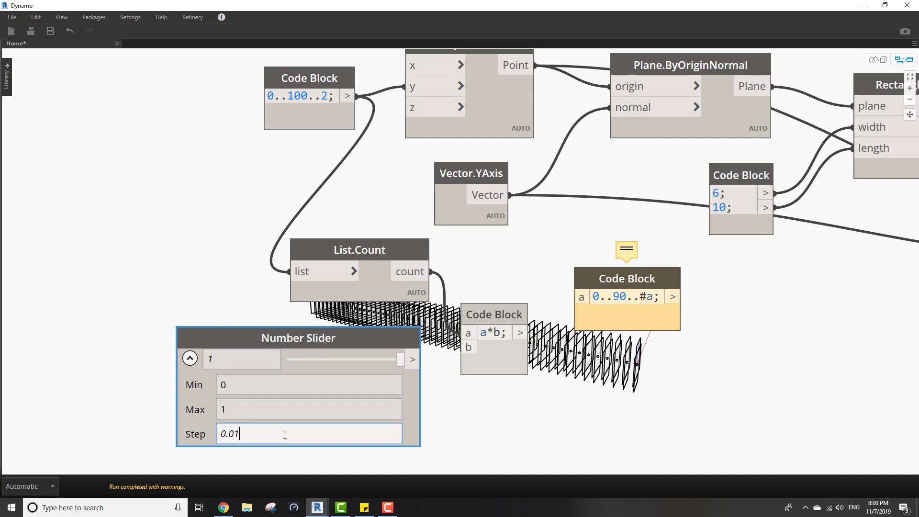
pyautogui.press('Return')
pyautogui.click(225, 305)
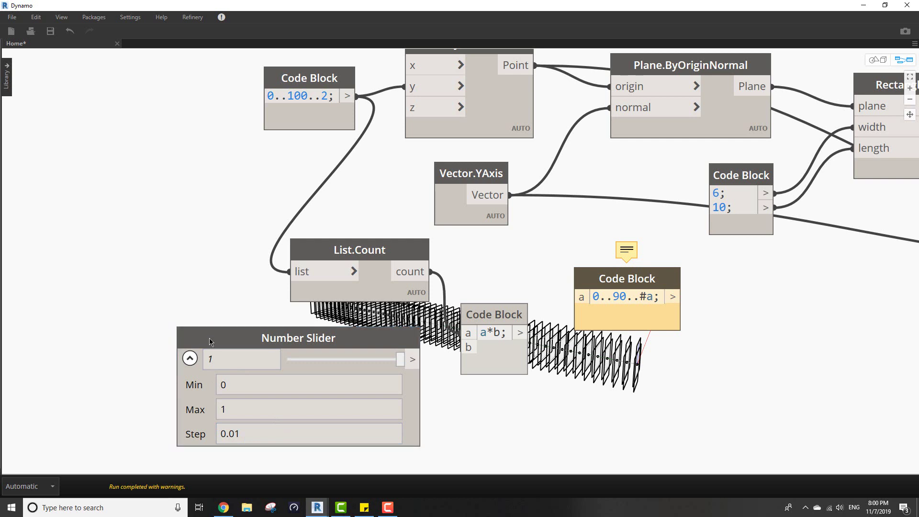
# Feed the Number Slider, set to 0.68, into the a*b block's b input and pin that block's result preview
pyautogui.click(189, 358)
pyautogui.moveTo(414, 359); pyautogui.dragTo(326, 339)
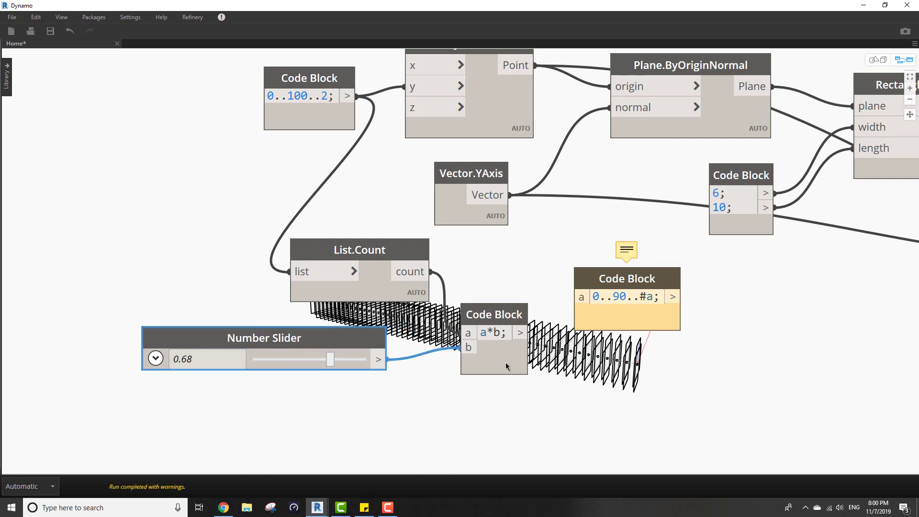
pyautogui.click(552, 383)
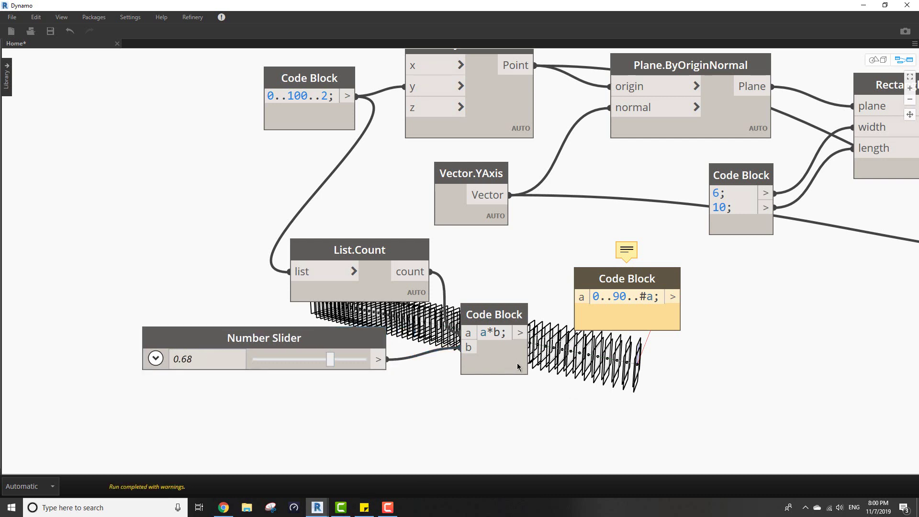
pyautogui.click(502, 373)
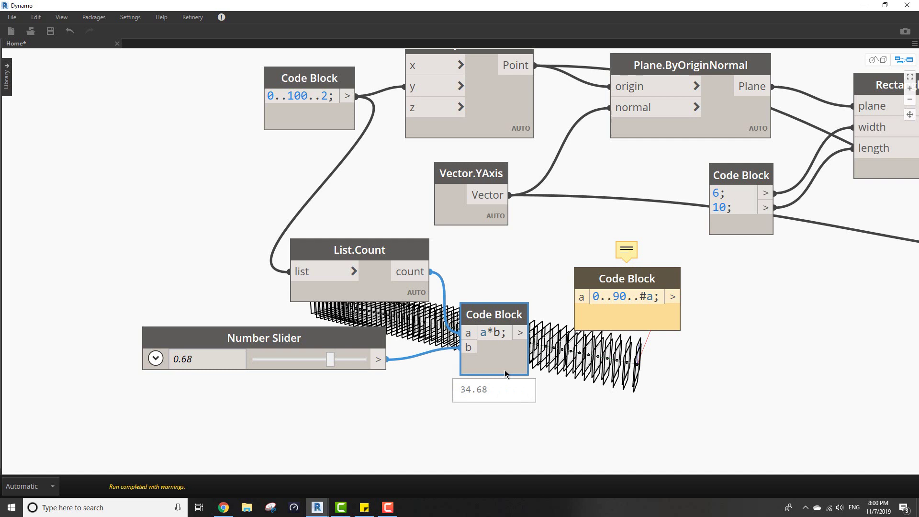
# Add a Math.Floor node fed by the a*b output, pin its preview and place it close to the a*b block
pyautogui.rightClick(567, 406)
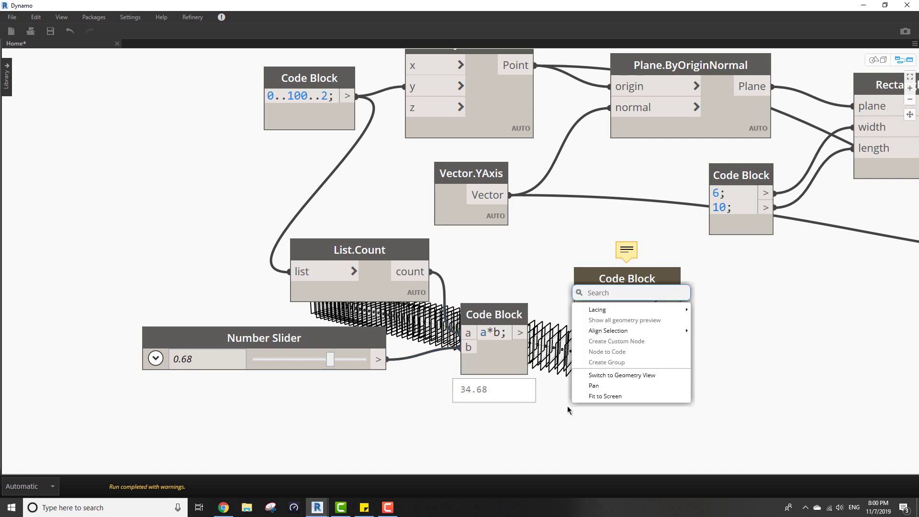
pyautogui.write('flo')
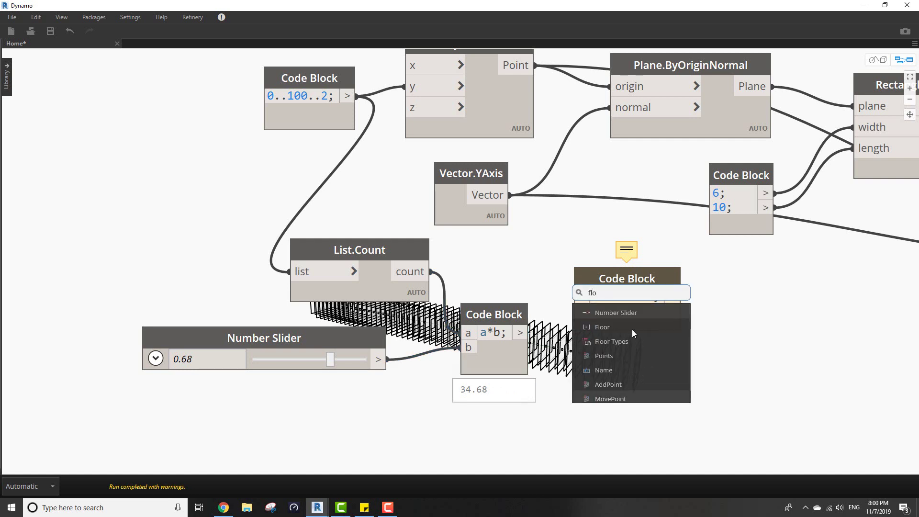
pyautogui.click(633, 330)
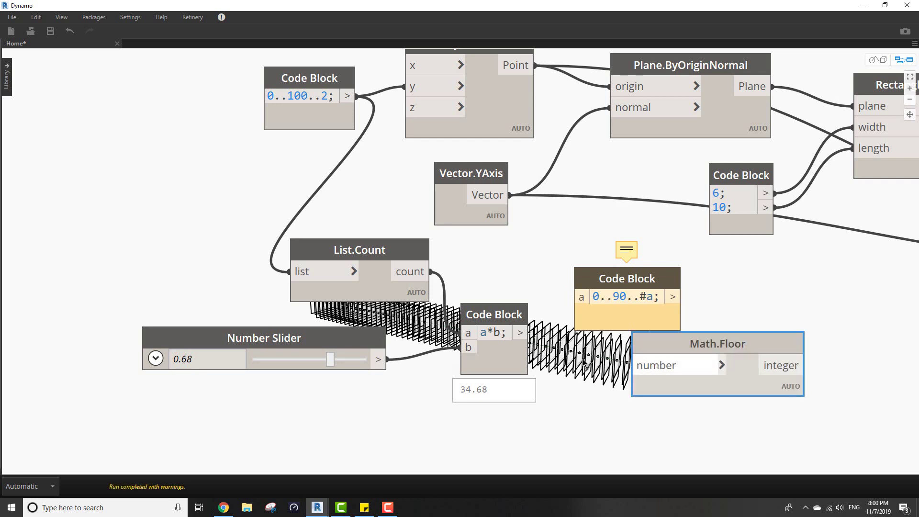
pyautogui.moveTo(797, 384)
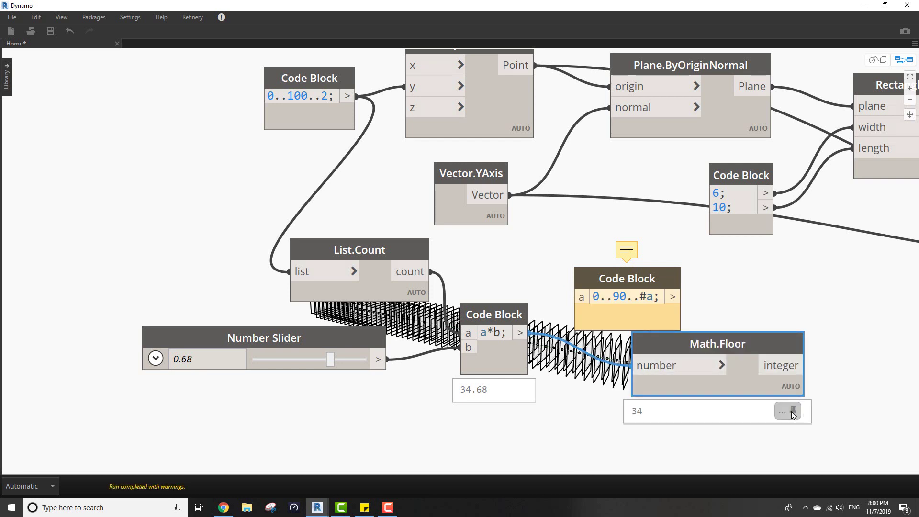
pyautogui.moveTo(762, 384); pyautogui.dragTo(713, 385)
# Space out the 0..90..#a and 90 code blocks and shift Math.Floor closer to the a*b block
pyautogui.moveTo(627, 280); pyautogui.dragTo(880, 291)
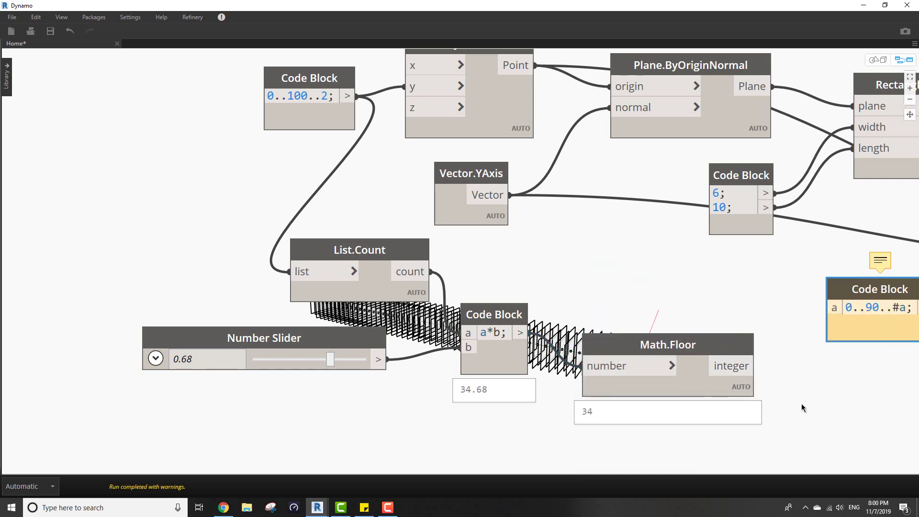
pyautogui.moveTo(621, 387); pyautogui.dragTo(442, 372, button='middle')
pyautogui.moveTo(787, 322); pyautogui.dragTo(910, 317)
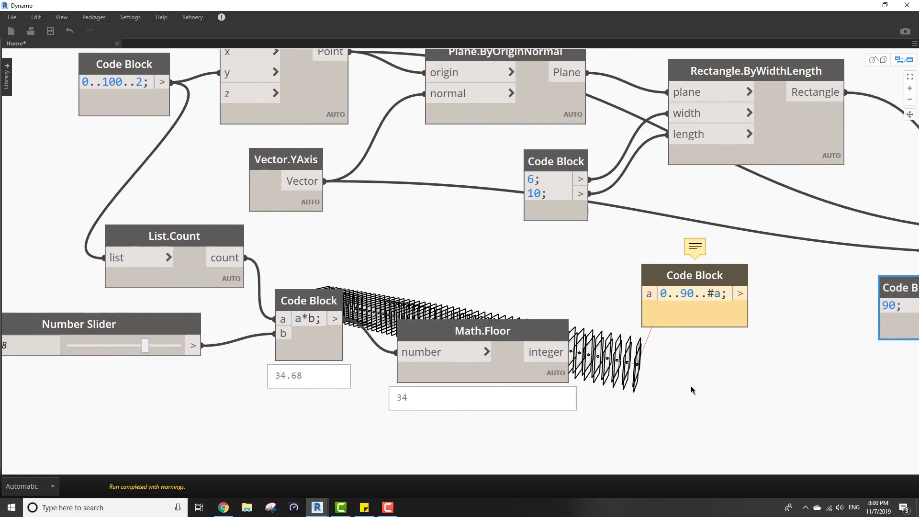
pyautogui.click(693, 388)
pyautogui.moveTo(699, 325); pyautogui.dragTo(698, 378)
pyautogui.scroll(-2, 617, 412)
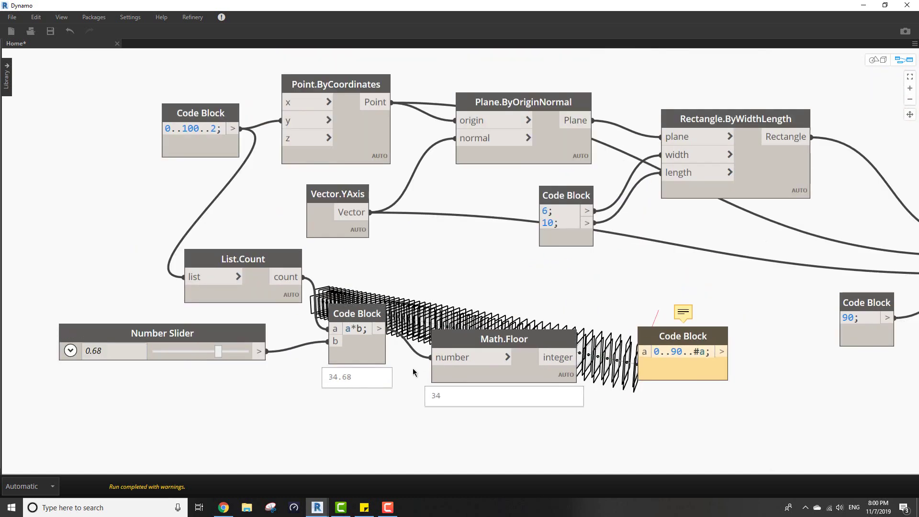
pyautogui.moveTo(496, 377); pyautogui.dragTo(479, 368)
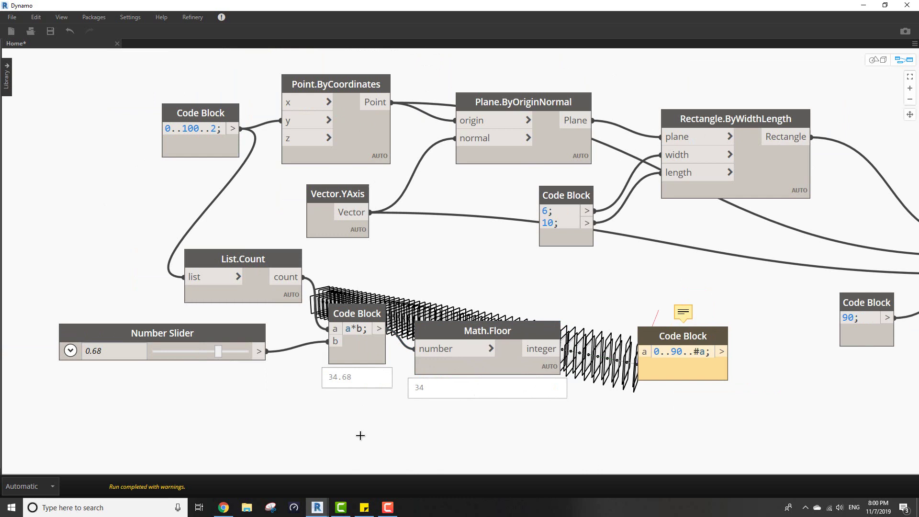
# Duplicate the slider, a*b block and Math.Floor below the originals, setting the original slider to 0.76 and the copy to 0.31
pyautogui.click(226, 351)
pyautogui.moveTo(509, 409); pyautogui.dragTo(60, 307)
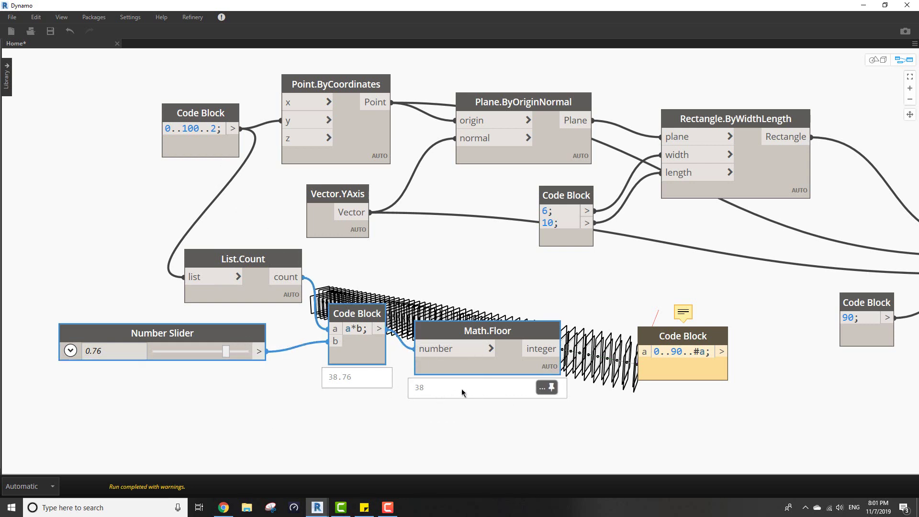
pyautogui.hotkey('ctrl', 'c')
pyautogui.hotkey('ctrl', 'v')
pyautogui.moveTo(633, 306); pyautogui.dragTo(218, 460)
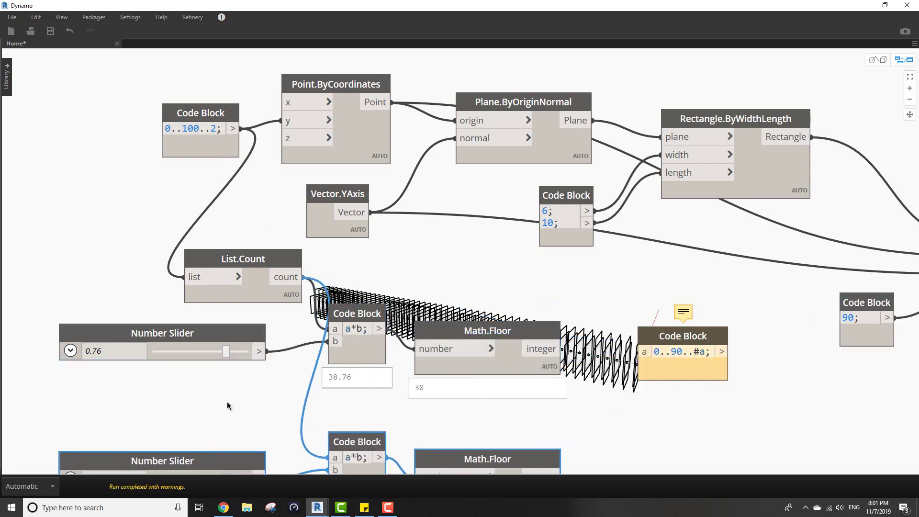
pyautogui.moveTo(240, 353); pyautogui.dragTo(255, 295, button='middle')
pyautogui.moveTo(248, 380); pyautogui.dragTo(207, 378)
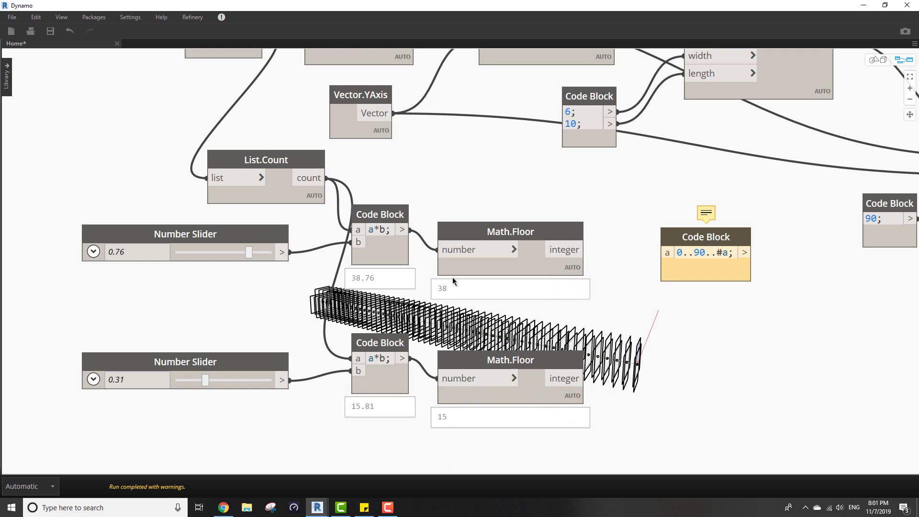
# Move the 0..90..#a block closer to the 90 block and create an a-b; code block beside the two Math.Floor nodes
pyautogui.moveTo(670, 326); pyautogui.dragTo(590, 324, button='middle')
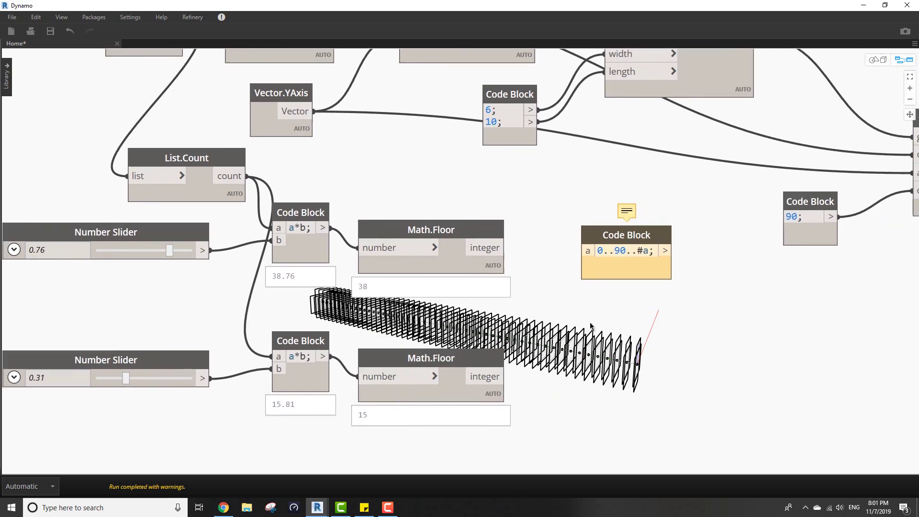
pyautogui.moveTo(600, 273); pyautogui.dragTo(674, 257)
pyautogui.moveTo(573, 299); pyautogui.dragTo(567, 308, button='middle')
pyautogui.doubleClick(595, 308)
pyautogui.write('a-')
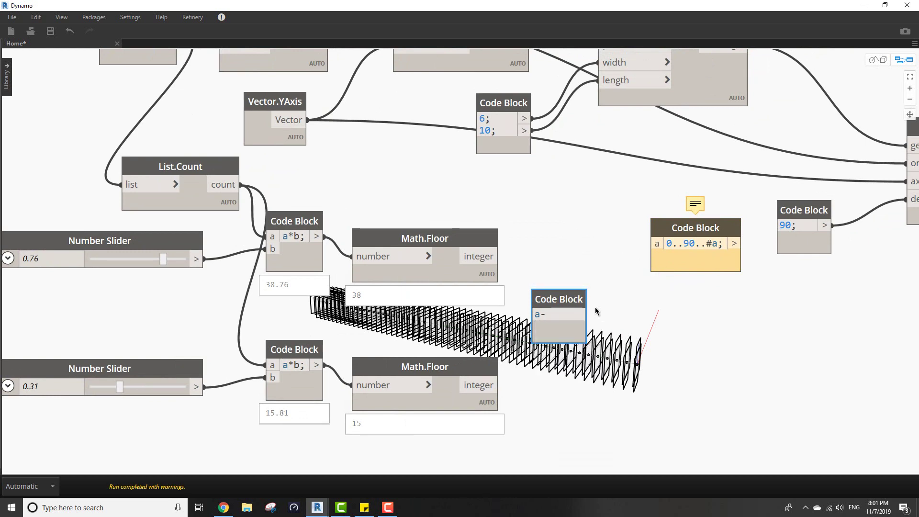
pyautogui.write('b;')
# Connect the upper Math.Floor to the a-b block's a input and the lower one to b, and pin the block's preview
pyautogui.click(499, 256)
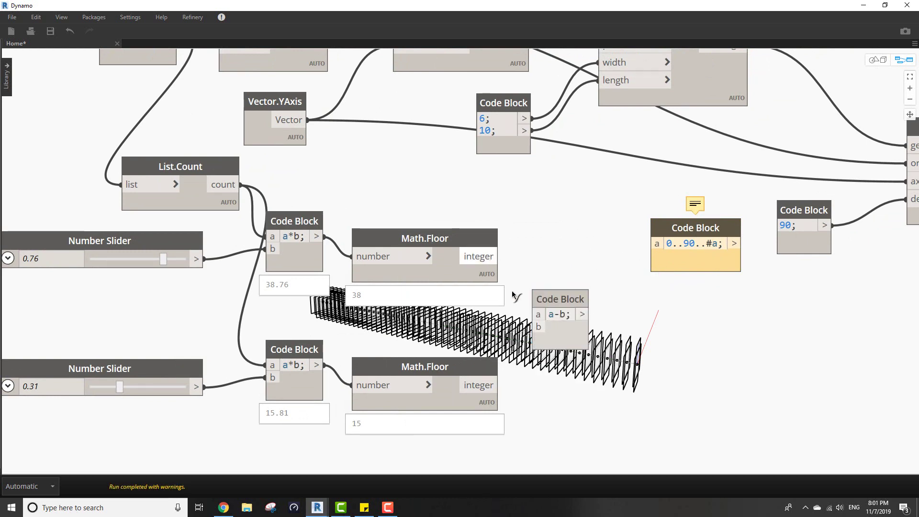
pyautogui.click(535, 326)
pyautogui.click(499, 385)
pyautogui.click(533, 315)
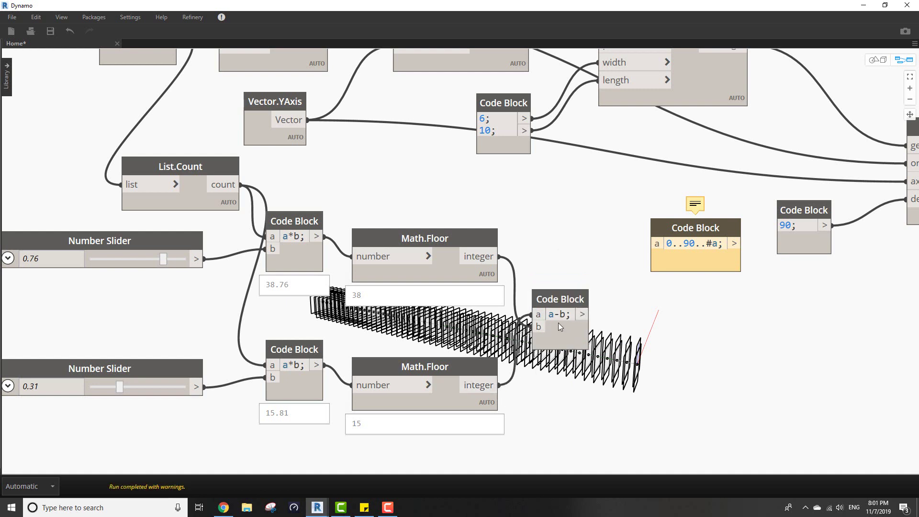
pyautogui.click(539, 315)
pyautogui.click(540, 326)
pyautogui.click(543, 313)
pyautogui.click(500, 256)
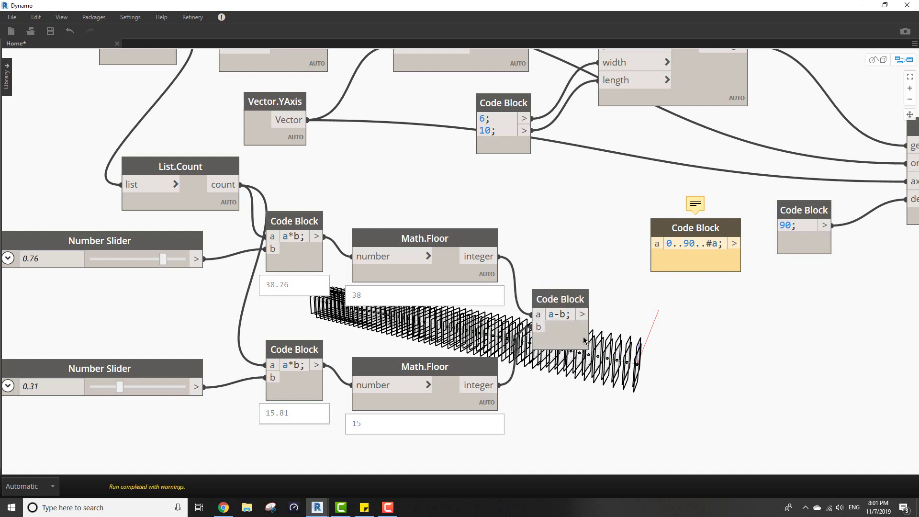
pyautogui.moveTo(584, 342); pyautogui.dragTo(594, 362)
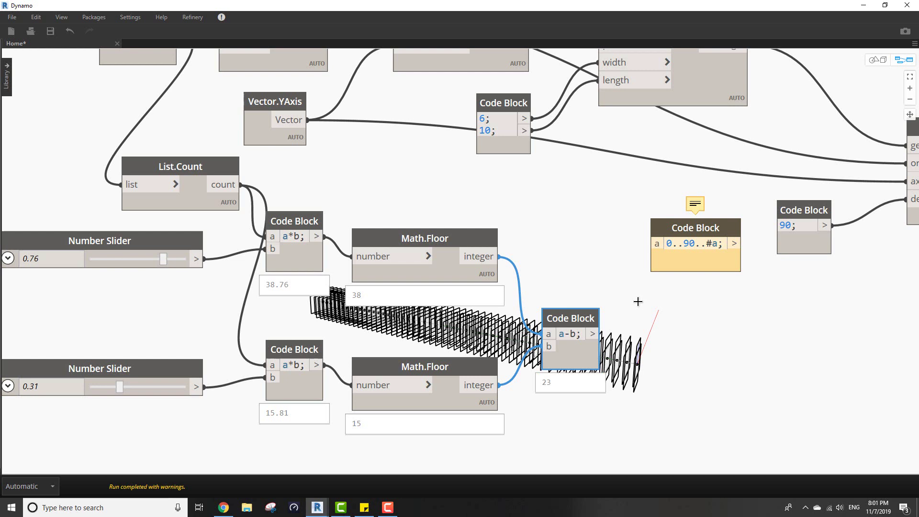
pyautogui.click(659, 323)
# Connect the a-b output to the a input of the 0..90..#a code block and pin its preview
pyautogui.moveTo(660, 323); pyautogui.dragTo(644, 329, button='middle')
pyautogui.click(593, 333)
pyautogui.click(654, 243)
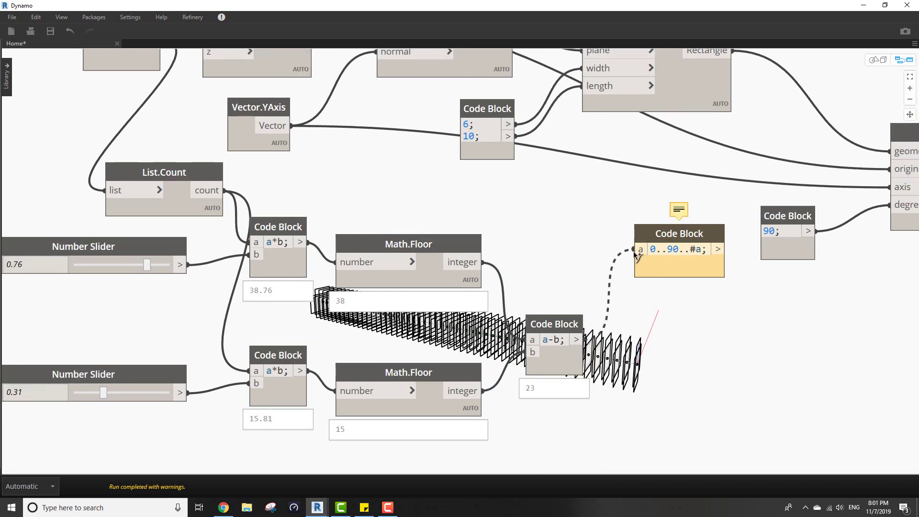
pyautogui.click(716, 294)
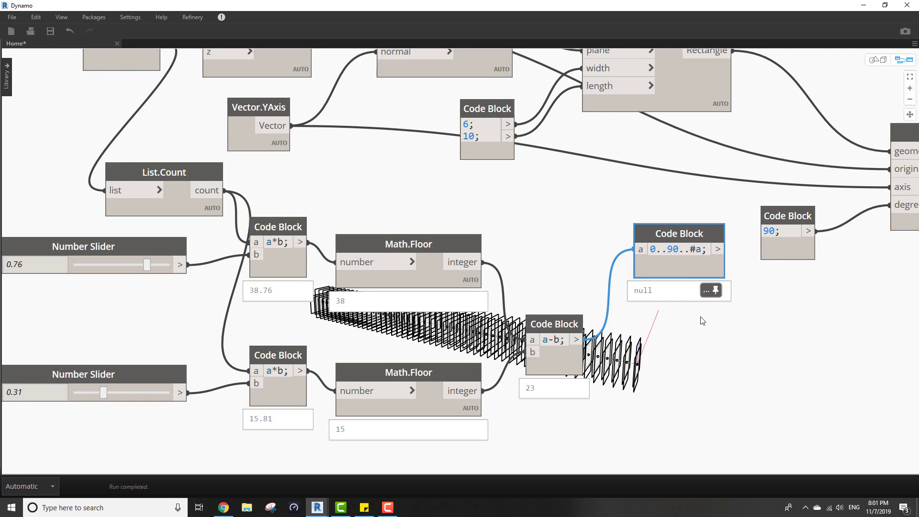
# Switch graph execution to Manual and rerun it with the a-b output reconnected to the 0..90..#a block
pyautogui.moveTo(681, 336); pyautogui.dragTo(664, 343, button='middle')
pyautogui.click(664, 342)
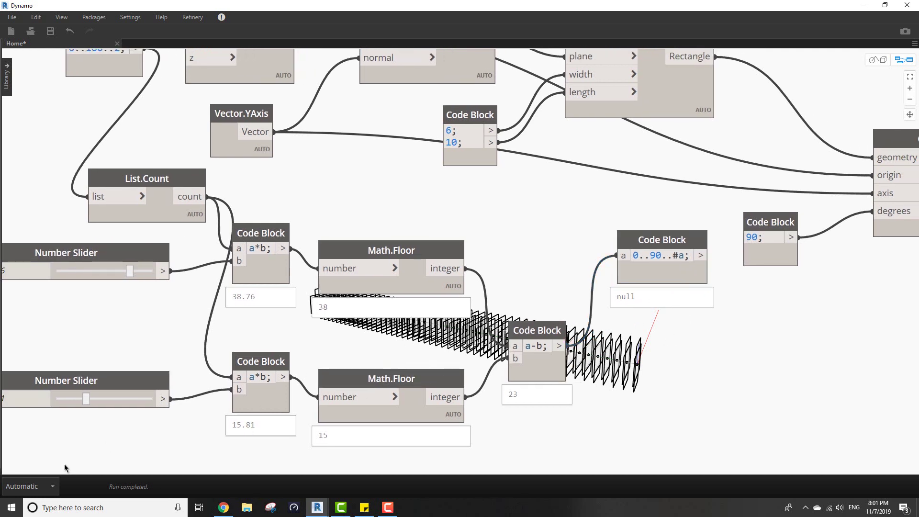
pyautogui.moveTo(624, 305)
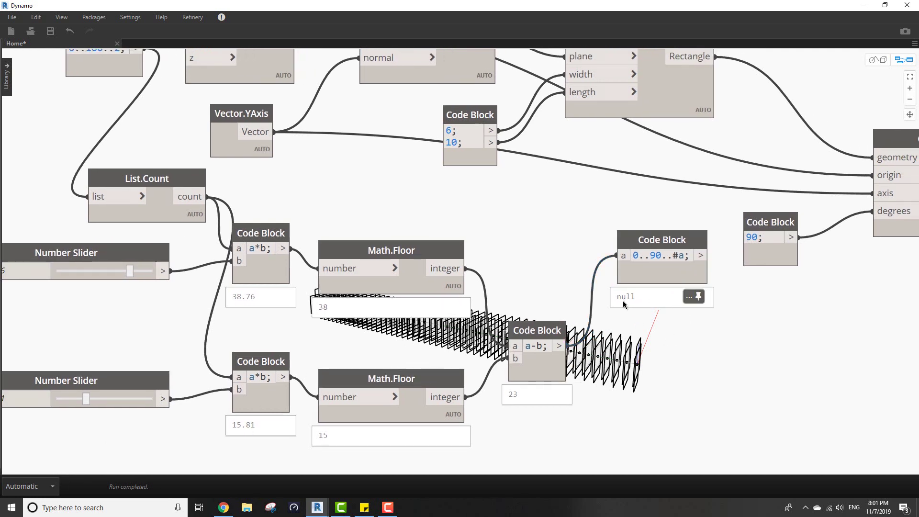
pyautogui.click(52, 486)
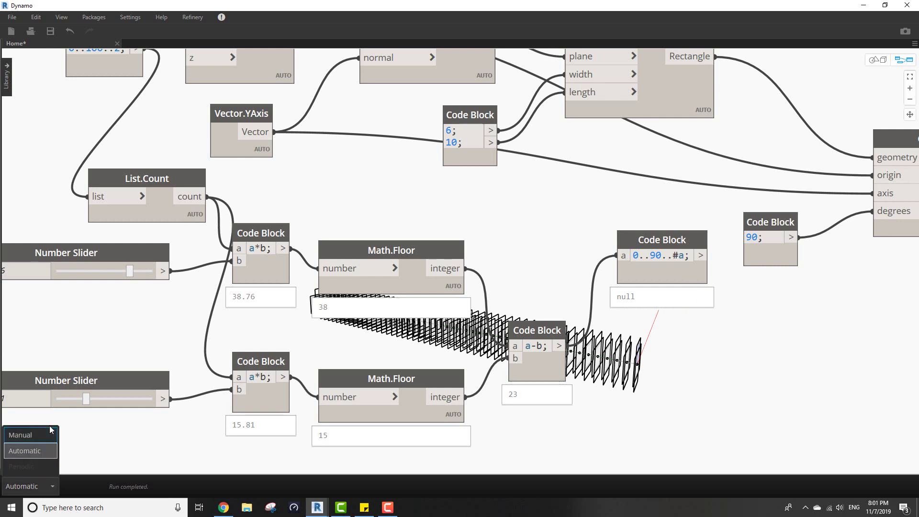
pyautogui.click(44, 473)
pyautogui.click(44, 473)
pyautogui.click(30, 433)
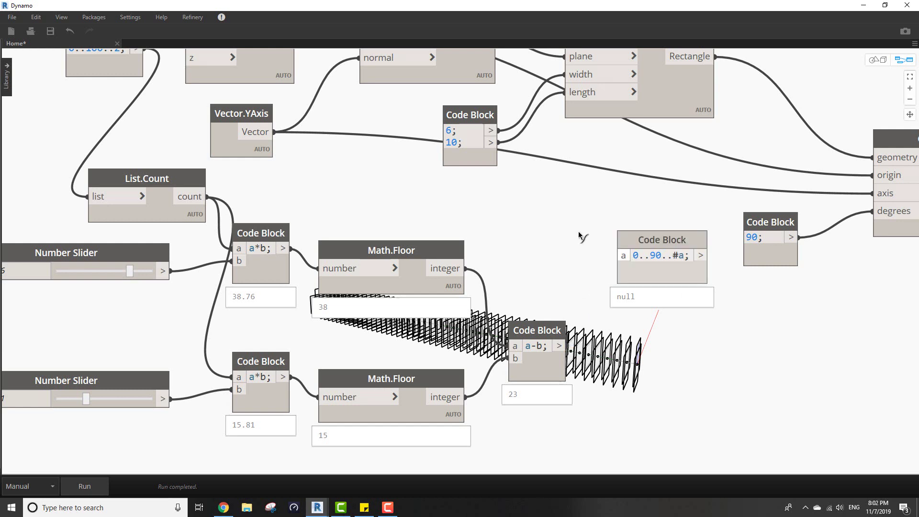
pyautogui.click(96, 483)
pyautogui.moveTo(655, 268); pyautogui.dragTo(670, 266)
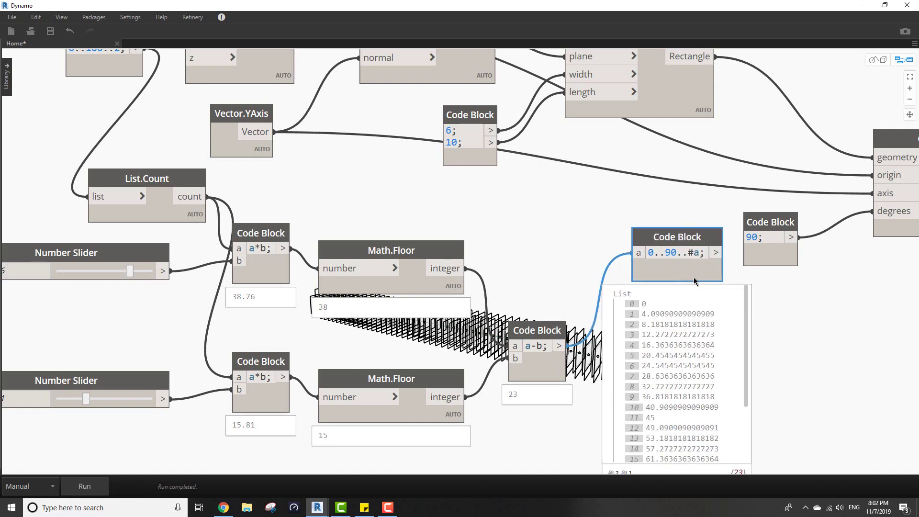
# Check the 0..90..#a block's list through its last item and move the block level with the a-b block
pyautogui.moveTo(687, 283); pyautogui.dragTo(698, 209, button='middle')
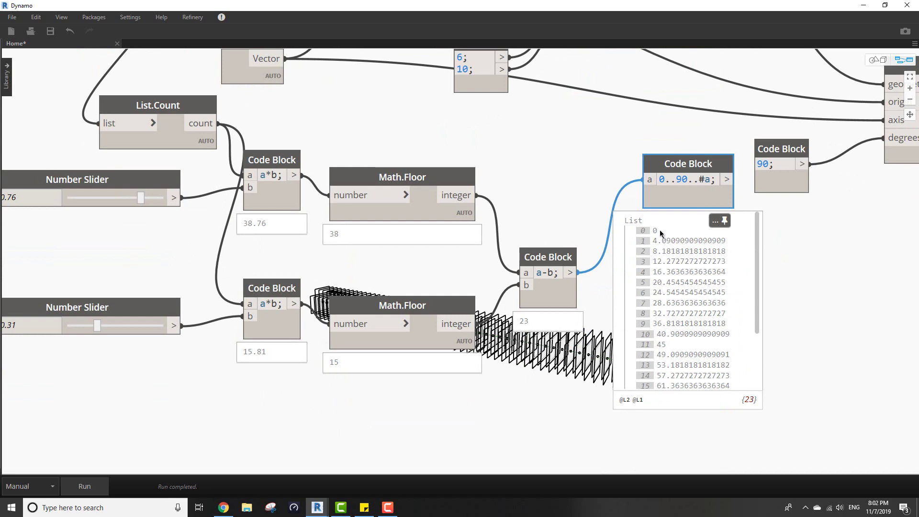
pyautogui.scroll(-3, 660, 230)
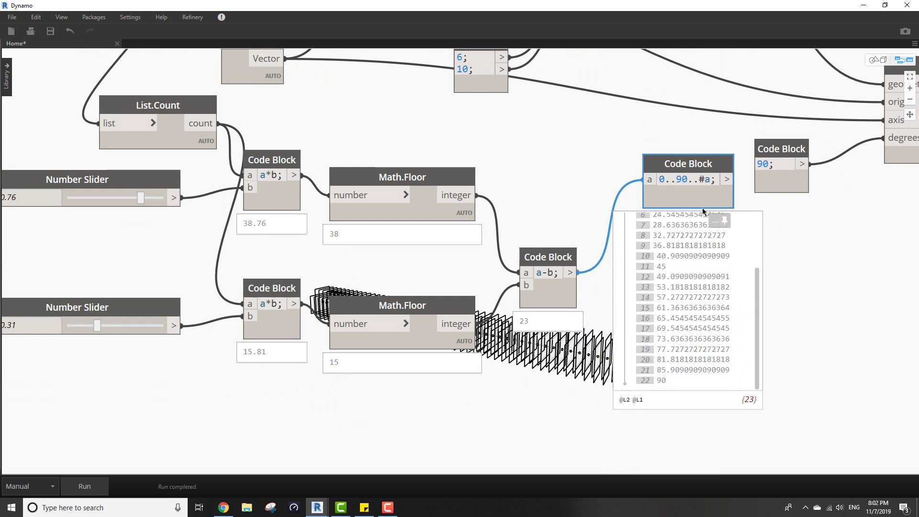
pyautogui.moveTo(700, 206); pyautogui.dragTo(663, 283)
pyautogui.scroll(-4, 593, 267)
pyautogui.moveTo(663, 352); pyautogui.dragTo(274, 313)
pyautogui.scroll(6, 605, 321)
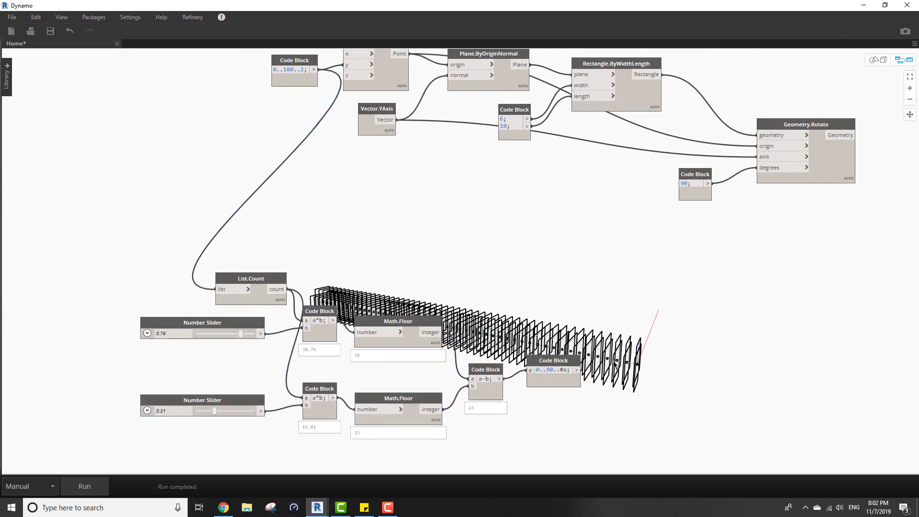
# Add a List.Join node above and beyond the 0..90..#a block and expand it to three list inputs
pyautogui.rightClick(571, 214)
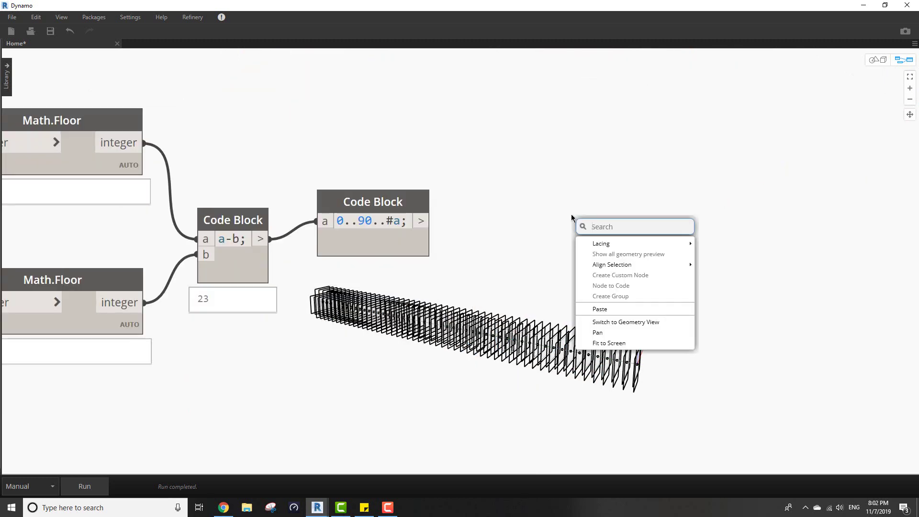
pyautogui.write('lis')
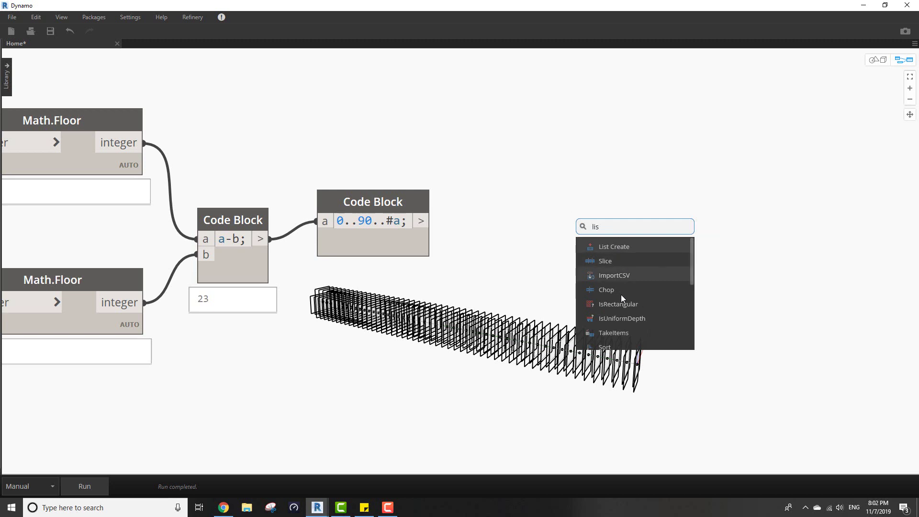
pyautogui.scroll(-3, 624, 307)
pyautogui.click(630, 317)
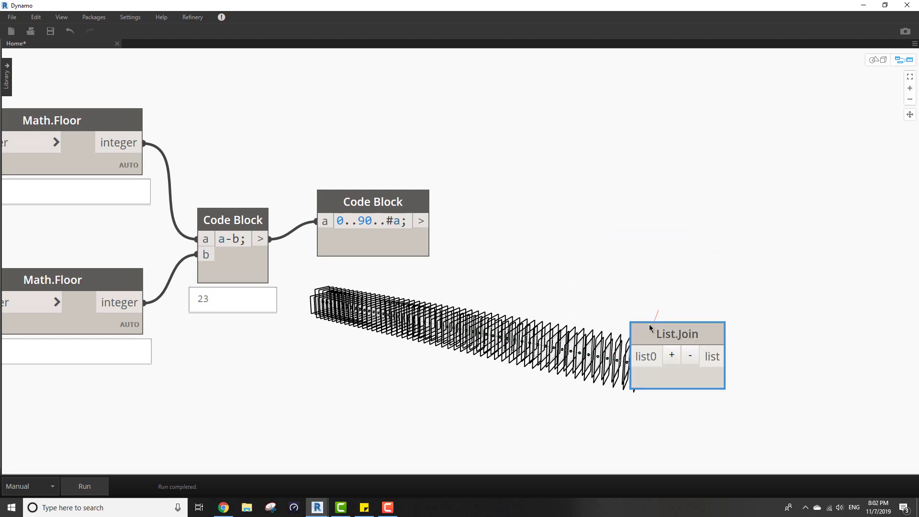
pyautogui.moveTo(649, 324); pyautogui.dragTo(548, 139)
pyautogui.click(565, 161)
pyautogui.click(565, 161)
# Connect the 0..90..#a output to List.Join's list1 input and check the range's preview
pyautogui.moveTo(523, 183); pyautogui.dragTo(430, 221)
pyautogui.moveTo(418, 245)
pyautogui.moveTo(418, 273)
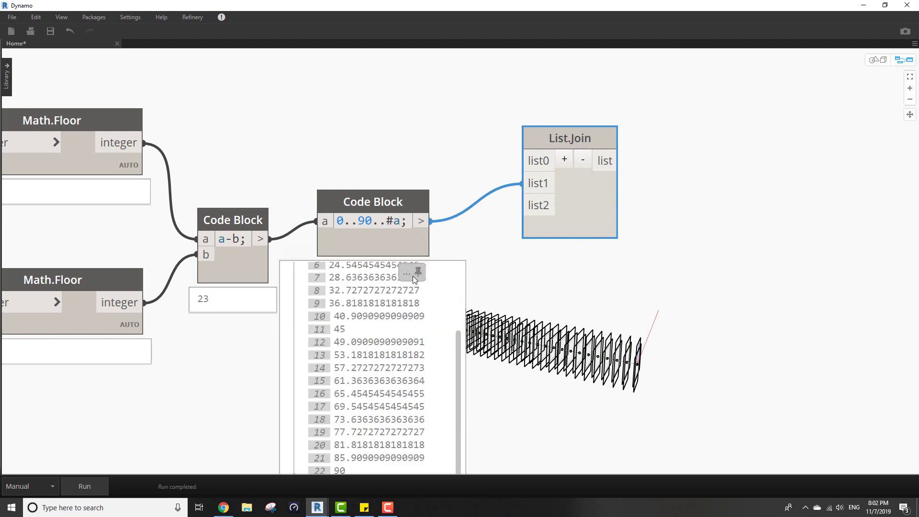
pyautogui.moveTo(541, 227); pyautogui.dragTo(624, 330, button='middle')
pyautogui.moveTo(620, 311)
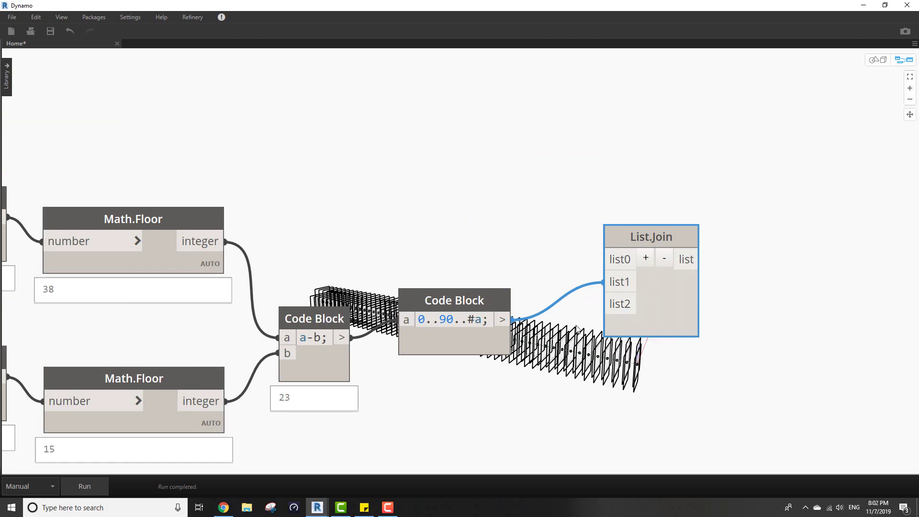
# Move List.Count slightly up and create another a-b; code block beside it, above the upper Math.Floor
pyautogui.scroll(-5, 585, 325)
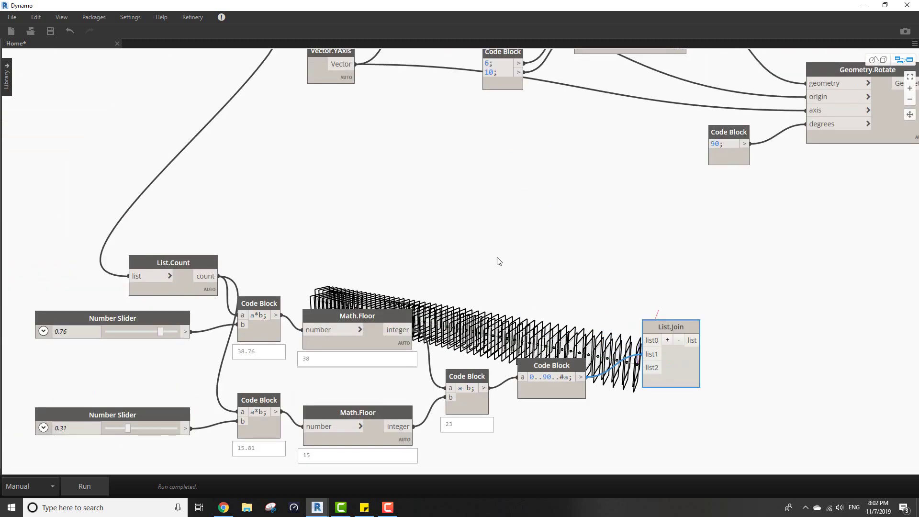
pyautogui.moveTo(535, 311); pyautogui.dragTo(566, 270, button='middle')
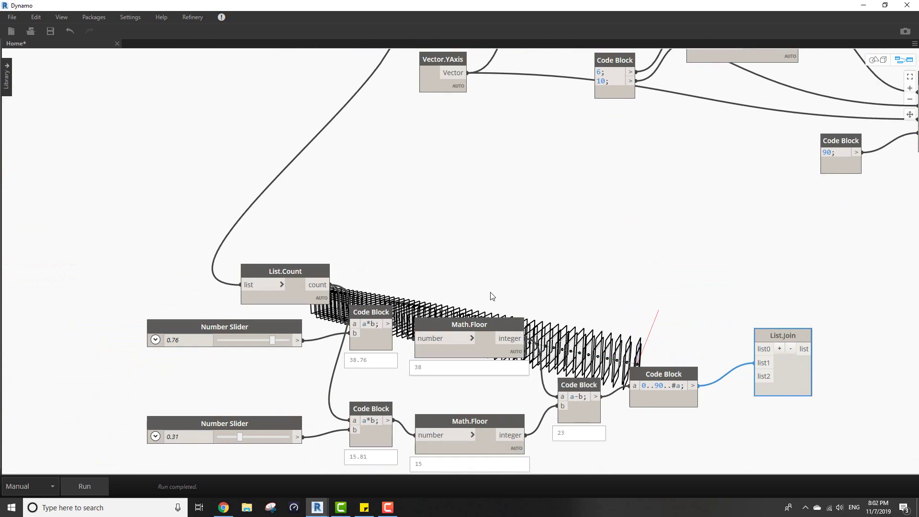
pyautogui.moveTo(491, 296); pyautogui.dragTo(542, 388, button='middle')
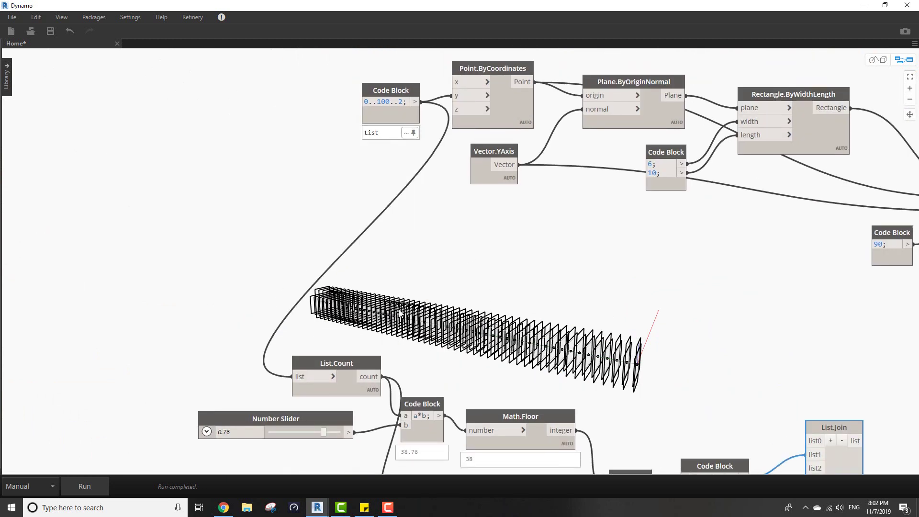
pyautogui.moveTo(364, 362); pyautogui.dragTo(345, 332)
pyautogui.moveTo(410, 348); pyautogui.dragTo(526, 153, button='middle')
pyautogui.scroll(1, 483, 279)
pyautogui.scroll(1, 489, 244)
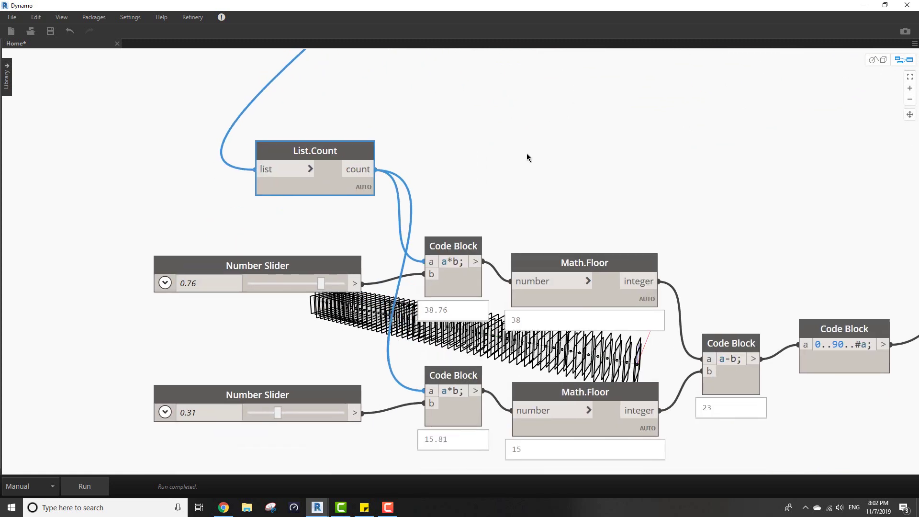
pyautogui.click(527, 155)
pyautogui.doubleClick(527, 154)
pyautogui.write('a')
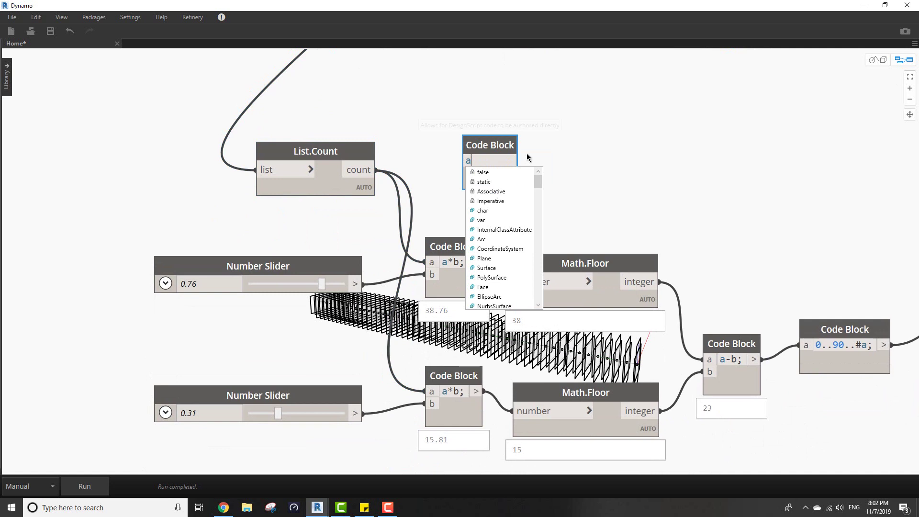
pyautogui.write('-b;')
pyautogui.click(553, 51)
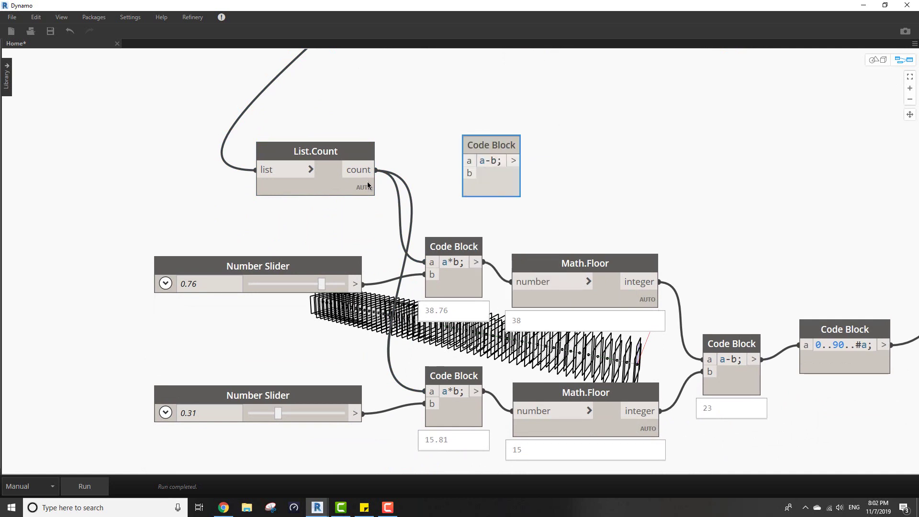
# Connect List.Count's count to the new block's a input and the upper Math.Floor's integer to b
pyautogui.click(376, 170)
pyautogui.click(469, 161)
pyautogui.moveTo(472, 185); pyautogui.dragTo(595, 192)
pyautogui.click(587, 181)
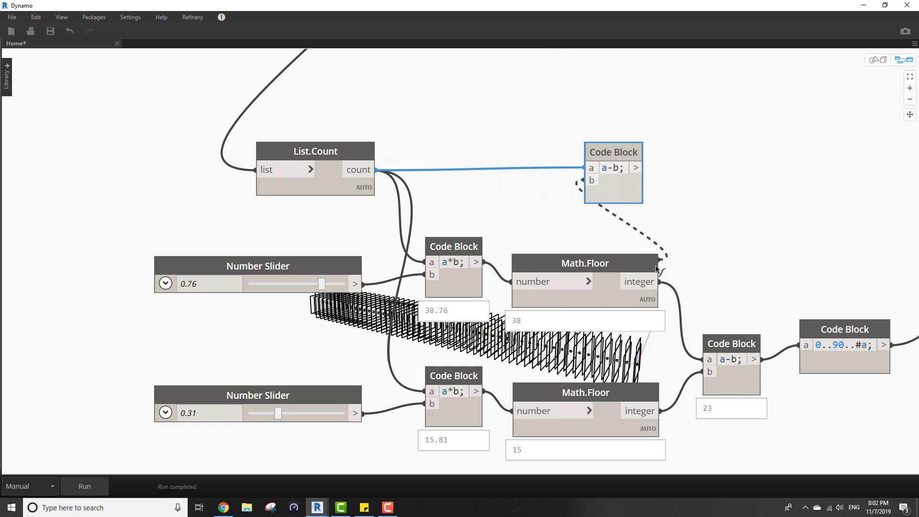
pyautogui.click(661, 282)
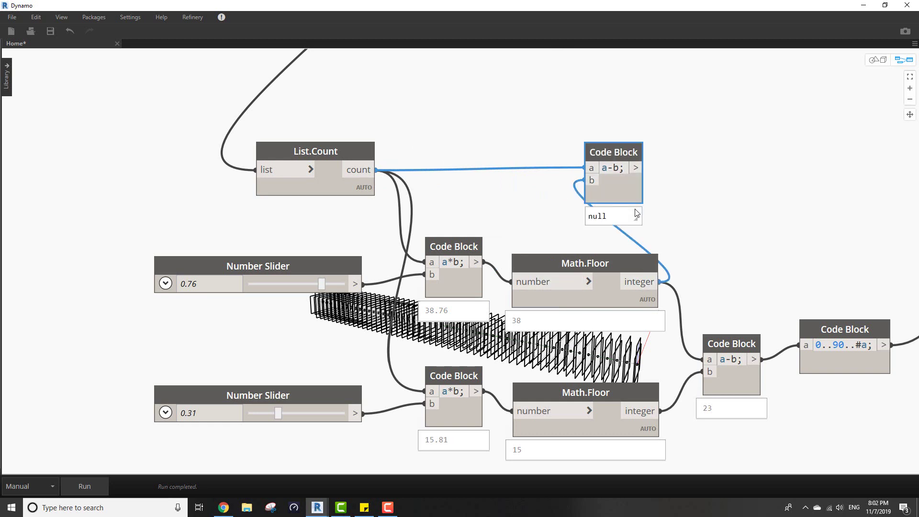
# Pin the new a-b block's preview, set graph execution to Automatic, and move the block beyond the upper Math.Floor
pyautogui.click(635, 215)
pyautogui.click(44, 484)
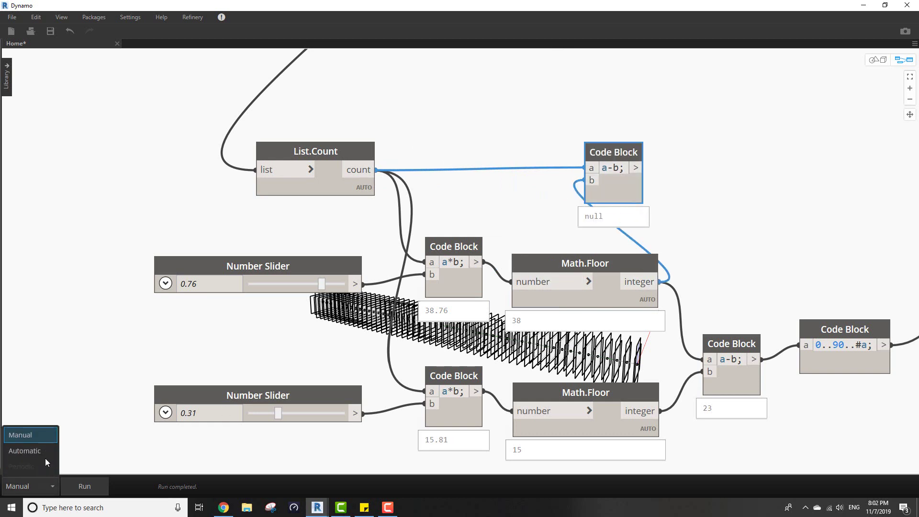
pyautogui.click(43, 448)
pyautogui.moveTo(638, 195); pyautogui.dragTo(738, 187)
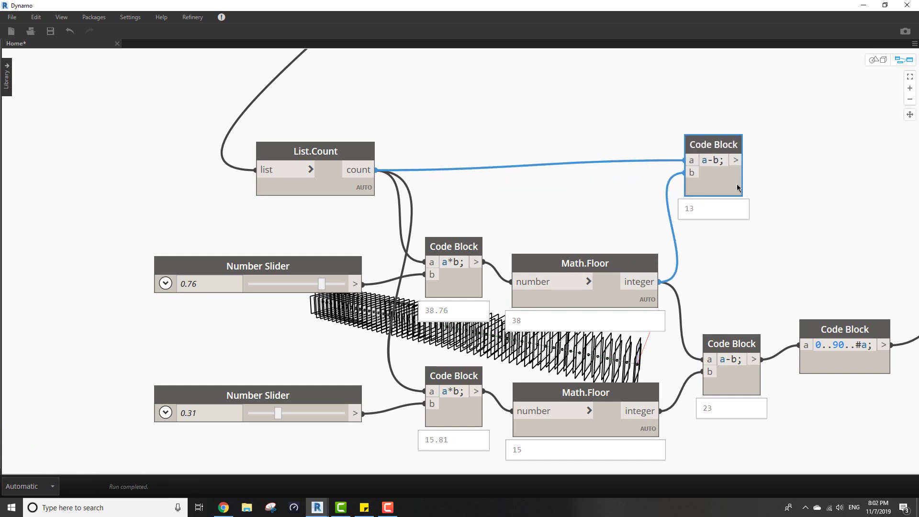
# Find the List.OfRepeatedItem node and add it to the graph
pyautogui.scroll(-3, 737, 235)
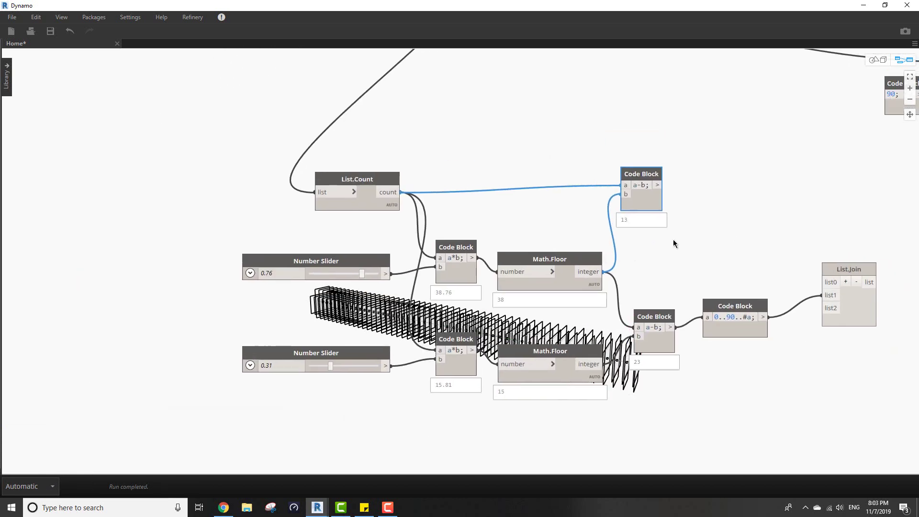
pyautogui.scroll(2, 589, 248)
pyautogui.rightClick(662, 233)
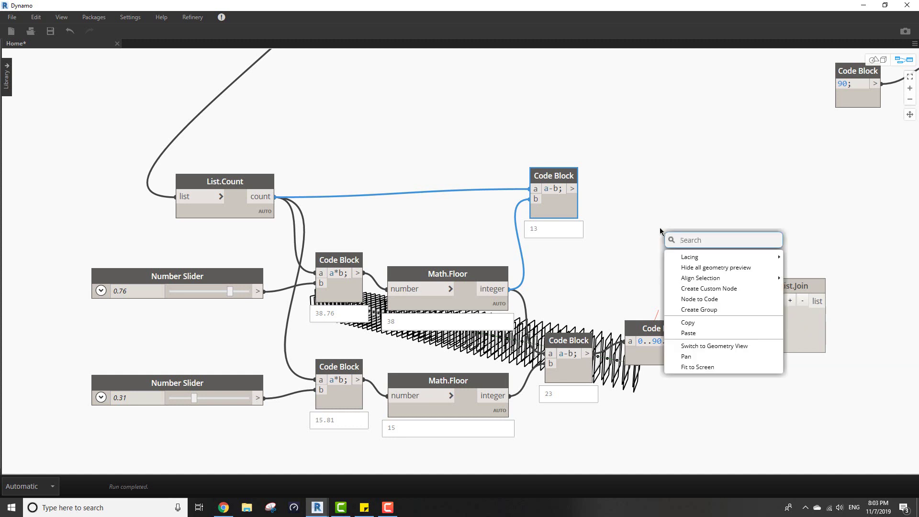
pyautogui.write('o')
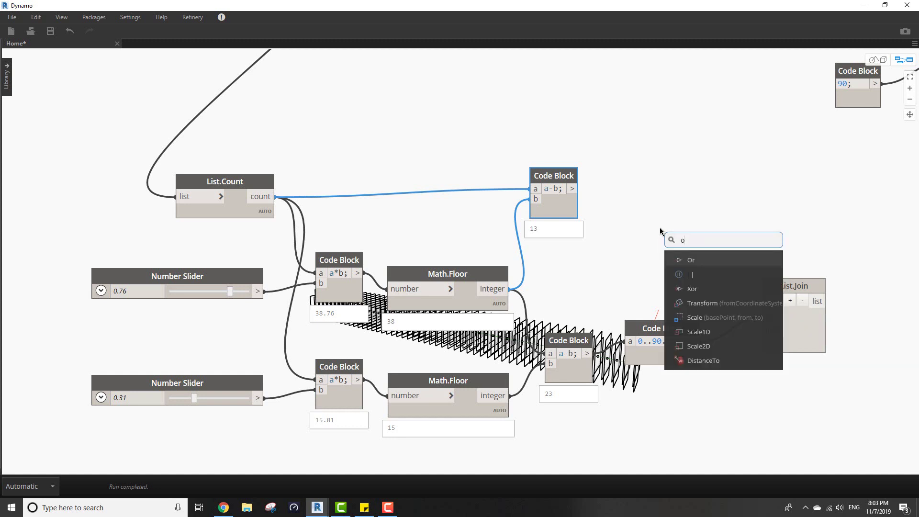
pyautogui.write('f')
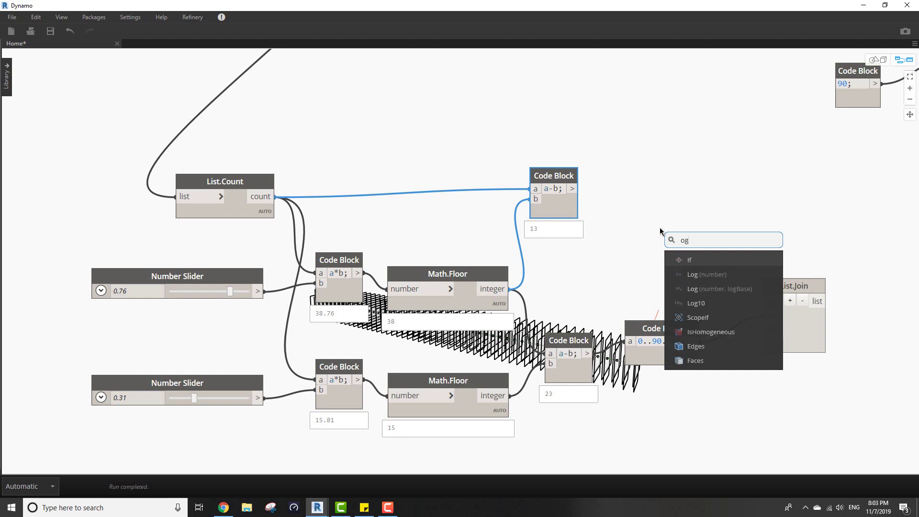
pyautogui.write(' r')
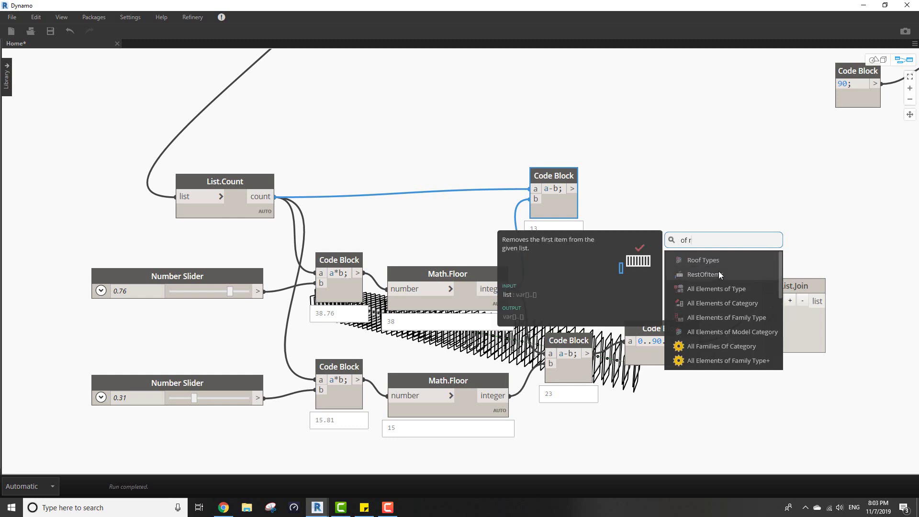
pyautogui.scroll(-5, 754, 339)
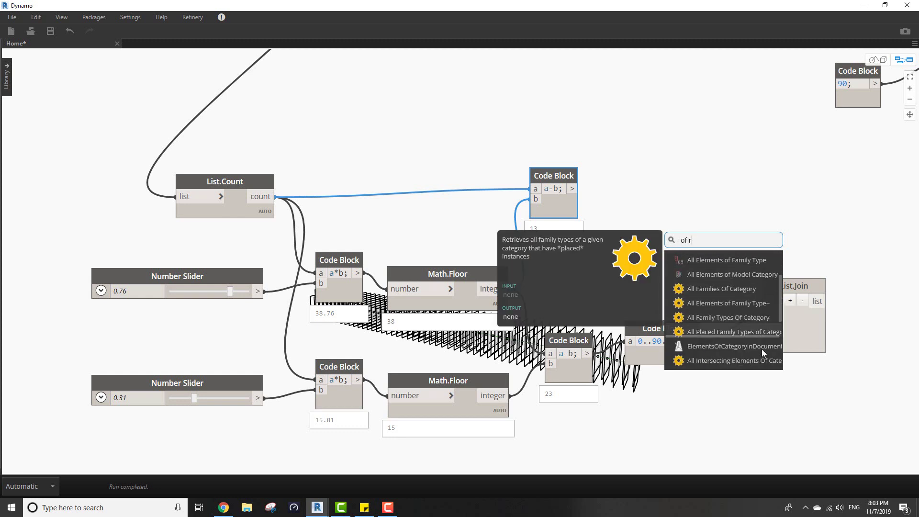
pyautogui.hotkey('ctrl', 'a')
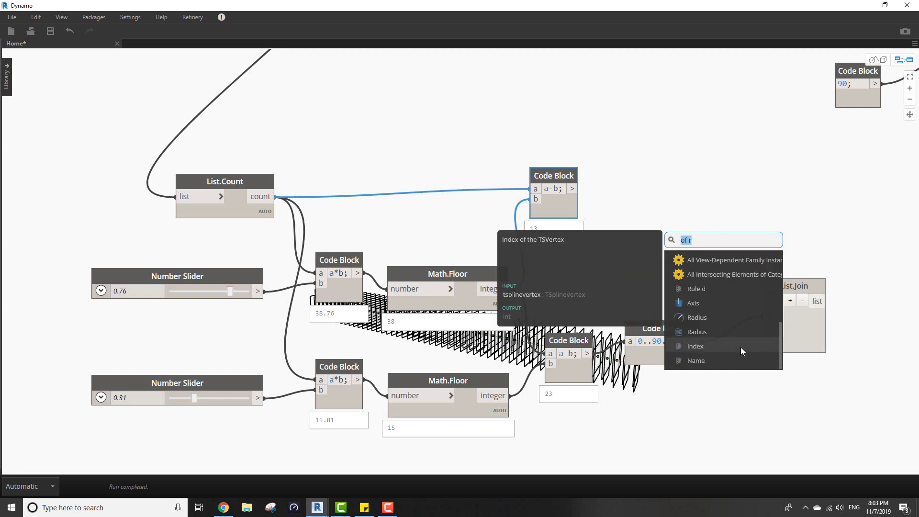
pyautogui.write('rep')
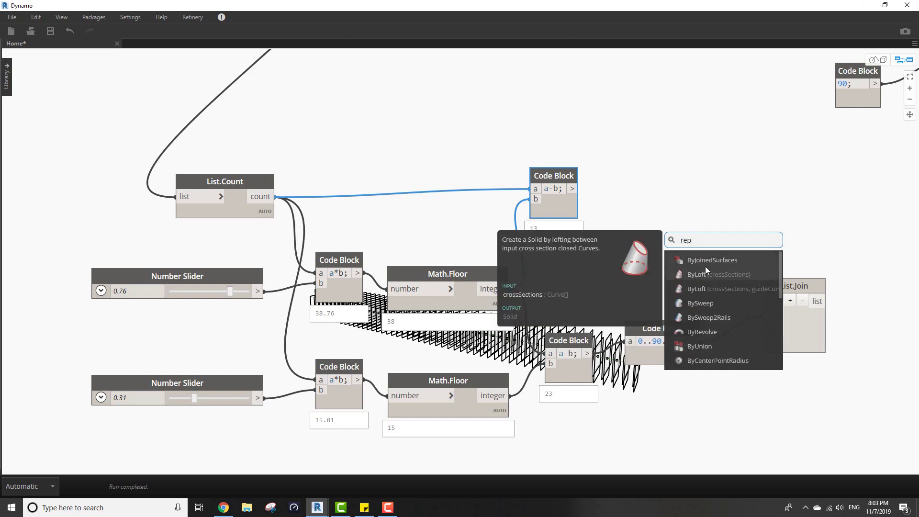
pyautogui.scroll(-5, 722, 342)
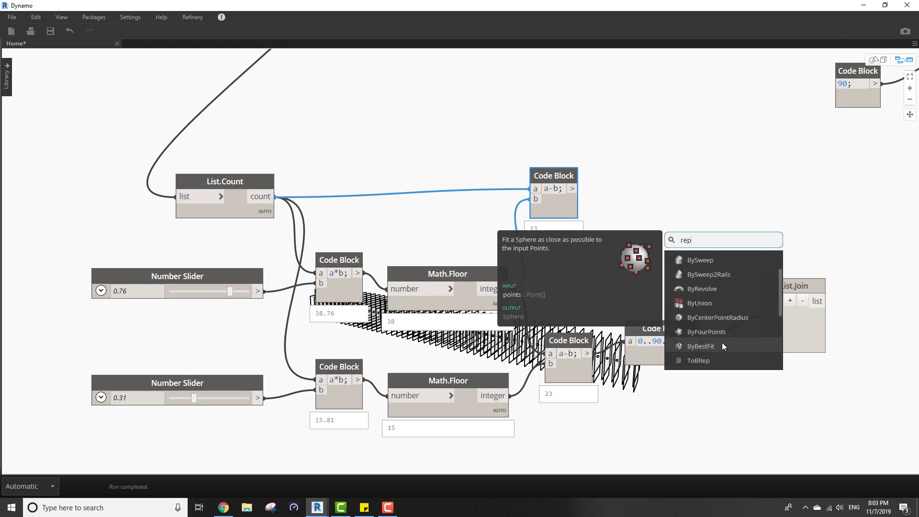
pyautogui.click(738, 332)
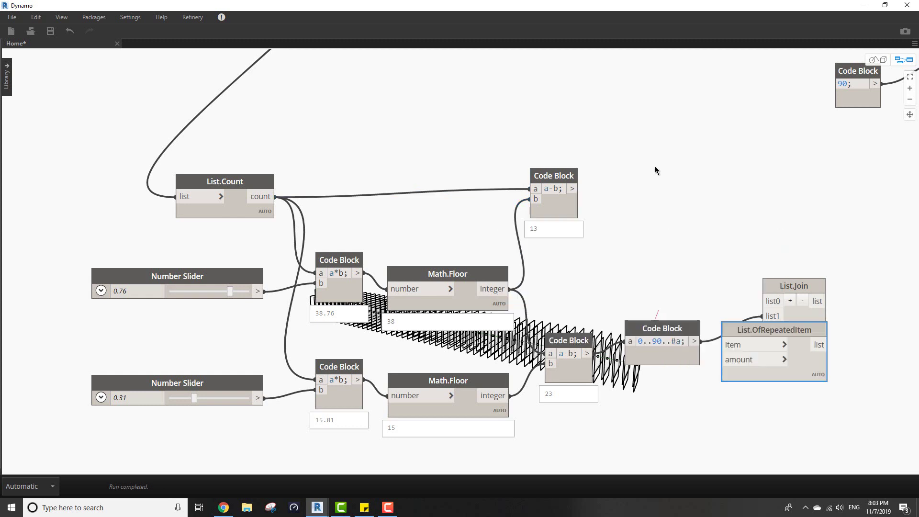
# Place List.OfRepeatedItem beside the upper a-b block and connect that block's output to its amount input
pyautogui.moveTo(742, 330); pyautogui.dragTo(647, 163)
pyautogui.click(627, 190)
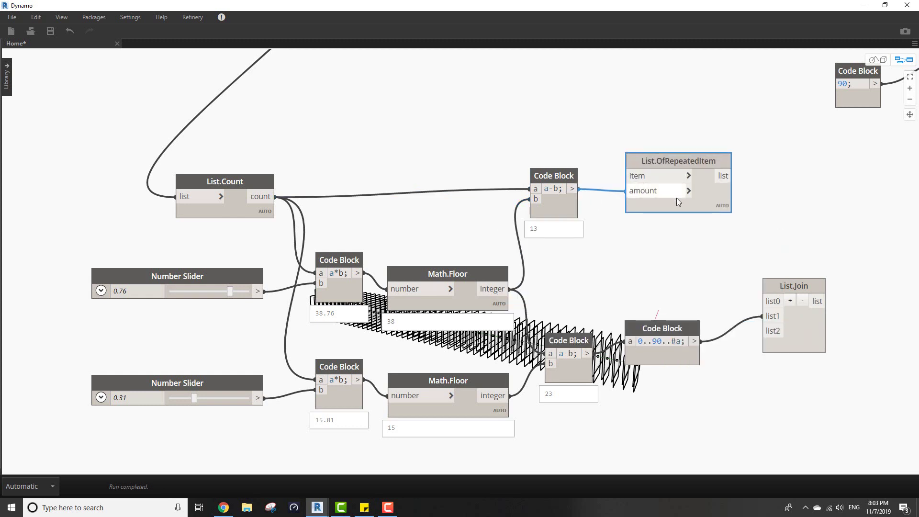
pyautogui.moveTo(683, 200); pyautogui.dragTo(710, 199)
# Create a code block with 0; and 90; above the upper a-b block and connect the 0 output to List.OfRepeatedItem's item input
pyautogui.doubleClick(556, 129)
pyautogui.write('0;')
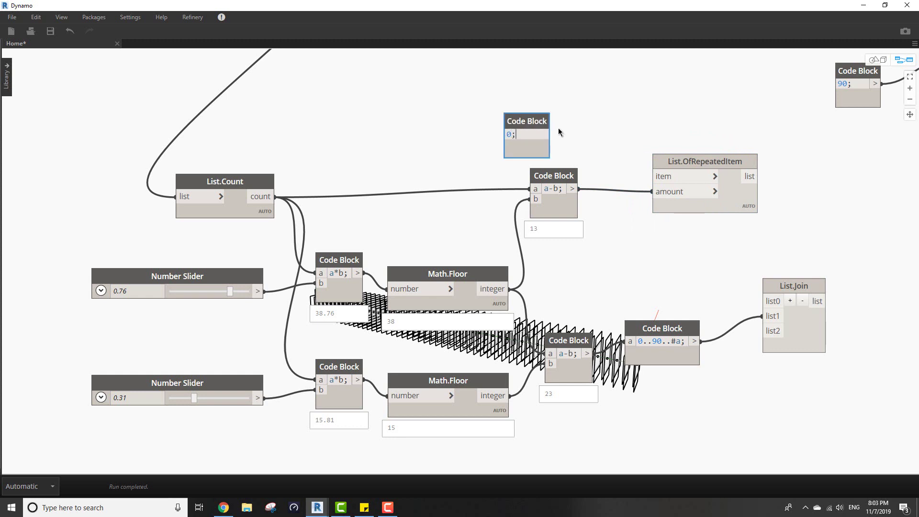
pyautogui.press('Return')
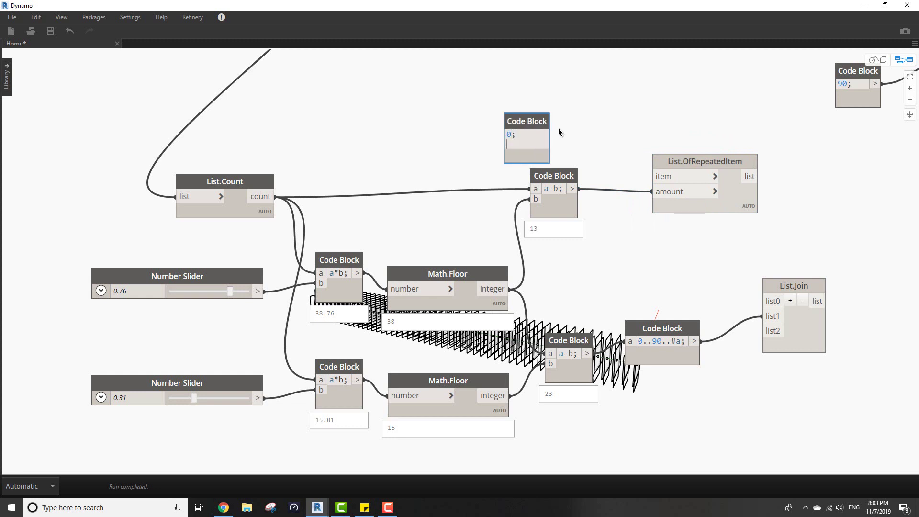
pyautogui.write('90;')
pyautogui.click(555, 130)
pyautogui.click(667, 178)
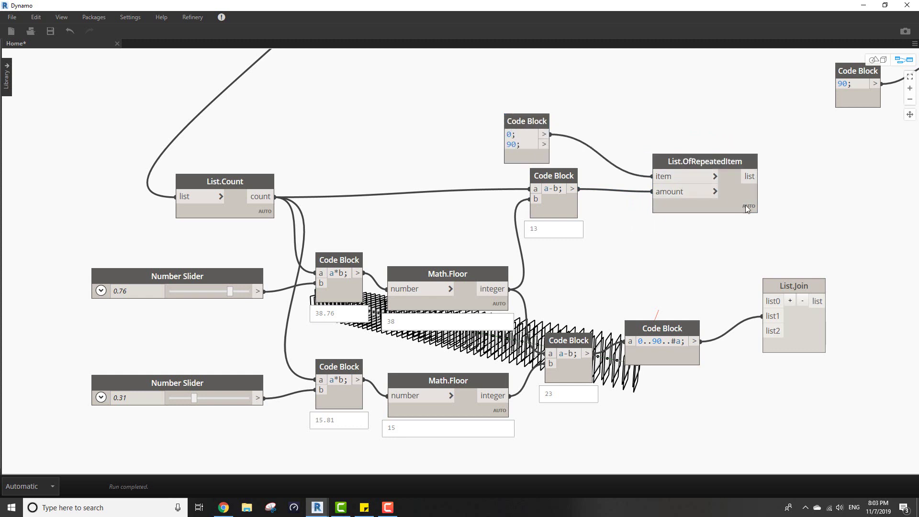
# Move List.OfRepeatedItem up, place a copy below it, and connect the copy's item to 90 and amount to the upper a-b output
pyautogui.moveTo(749, 209); pyautogui.dragTo(753, 167)
pyautogui.hotkey('ctrl', 'c')
pyautogui.hotkey('ctrl', 'v')
pyautogui.moveTo(833, 179); pyautogui.dragTo(747, 243)
pyautogui.click(693, 228)
pyautogui.click(685, 221)
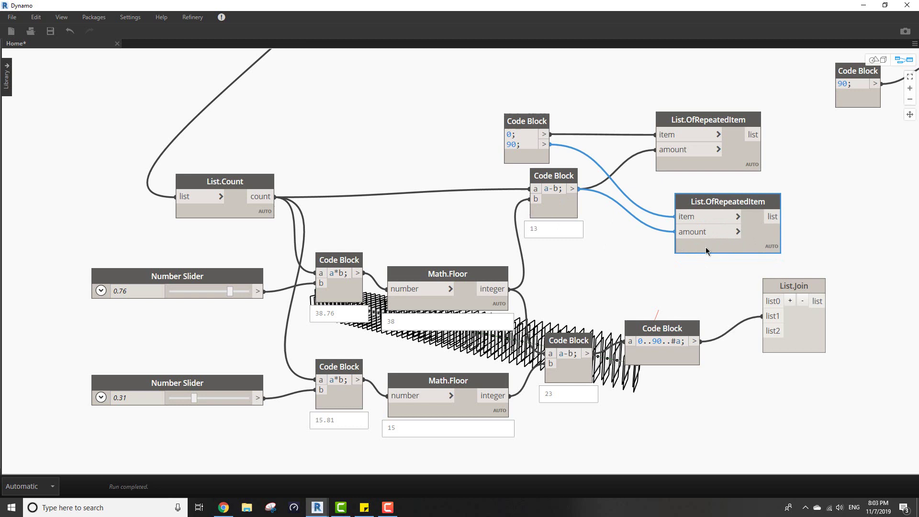
pyautogui.click(575, 284)
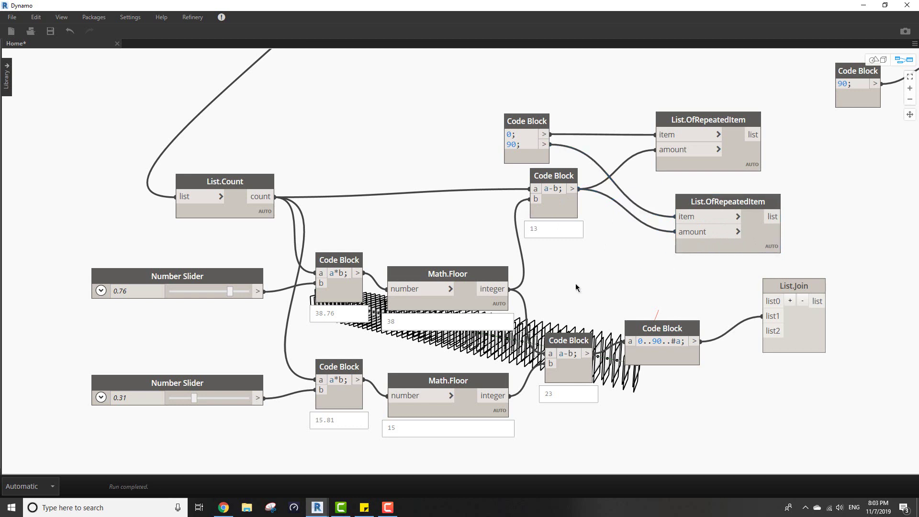
pyautogui.moveTo(489, 407); pyautogui.dragTo(522, 362, button='middle')
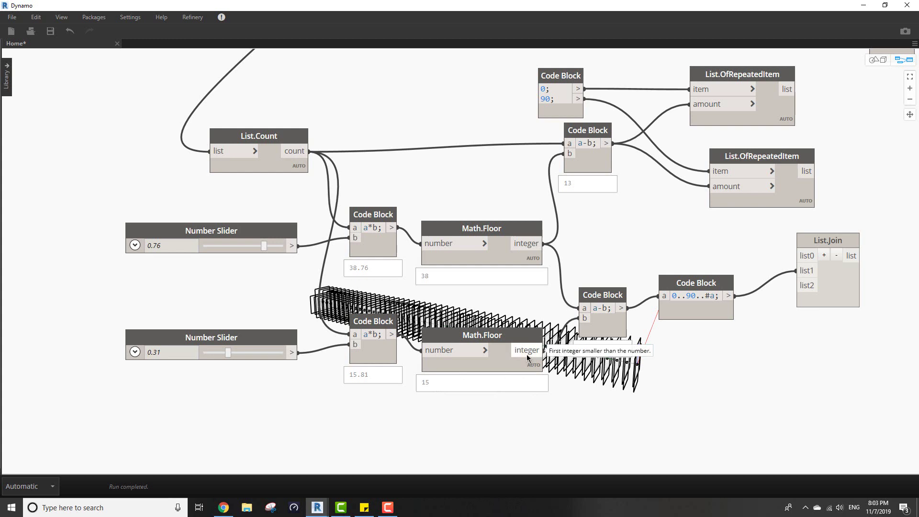
# Connect the lower Math.Floor's integer output to the second List.OfRepeatedItem's amount input in place of the upper a-b output
pyautogui.click(544, 350)
pyautogui.click(714, 187)
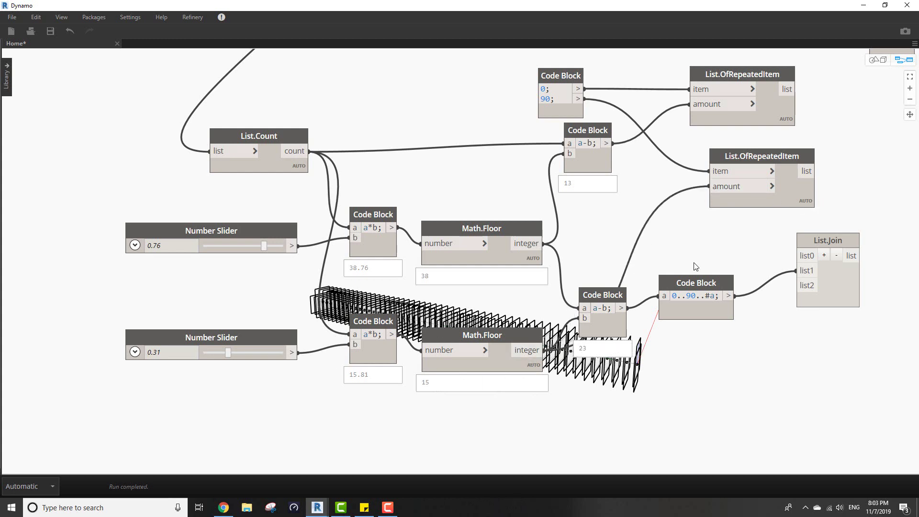
pyautogui.moveTo(814, 188)
pyautogui.click(807, 219)
# Space out List.Join and the two List.OfRepeatedItem nodes, connecting the repeated 0s to list0 and the repeated 90s to list2
pyautogui.moveTo(868, 287); pyautogui.dragTo(735, 286, button='middle')
pyautogui.moveTo(699, 274); pyautogui.dragTo(857, 239)
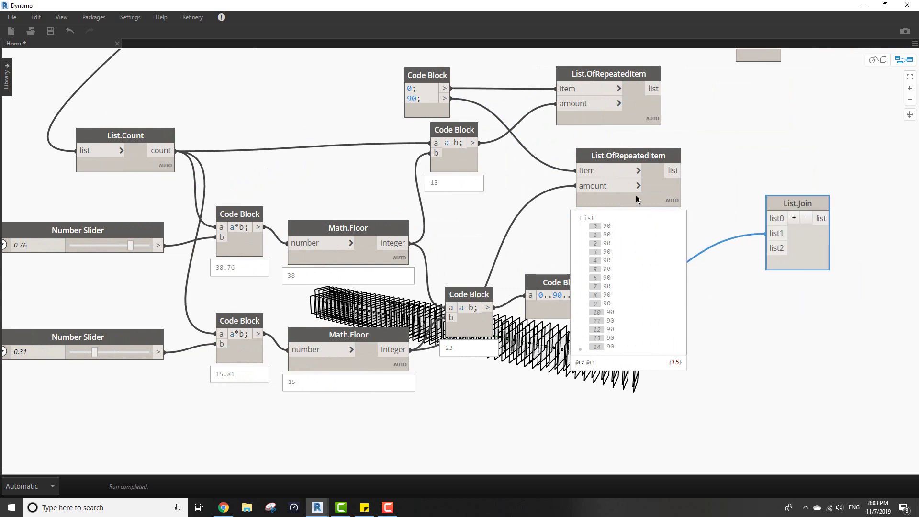
pyautogui.moveTo(635, 196); pyautogui.dragTo(633, 228)
pyautogui.moveTo(661, 302); pyautogui.dragTo(669, 193)
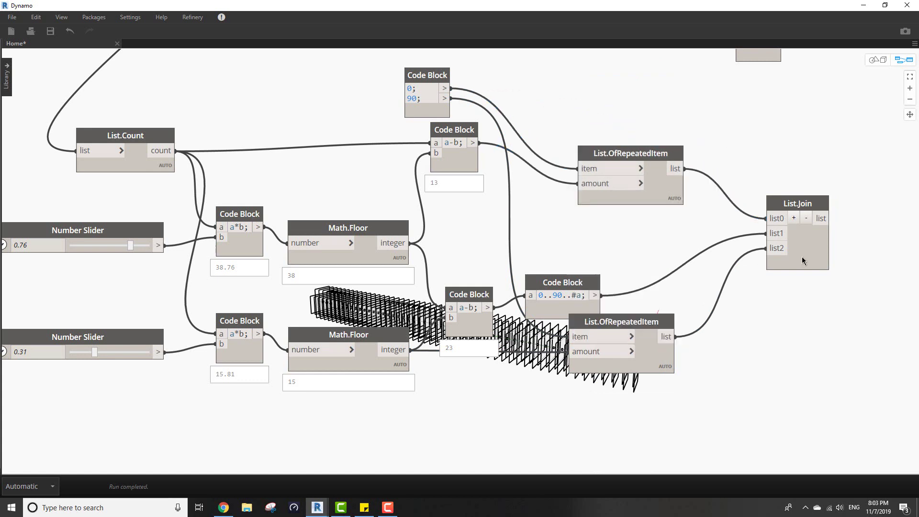
# Review the whole list of joined rotation angles output by List.Join
pyautogui.click(821, 283)
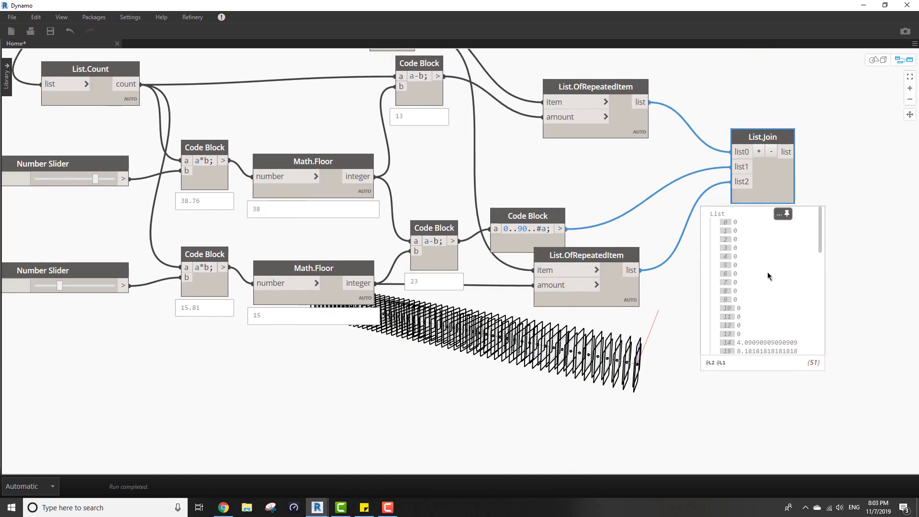
pyautogui.scroll(-9, 743, 260)
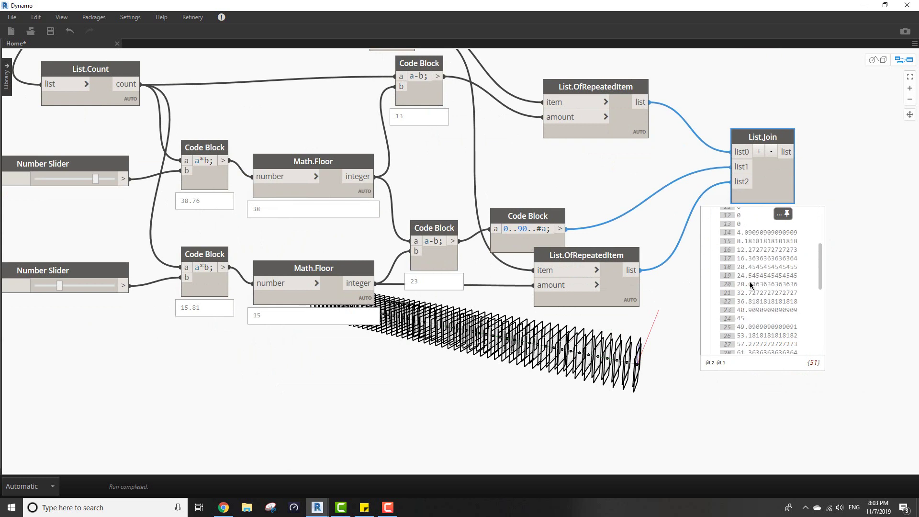
pyautogui.scroll(-3, 751, 308)
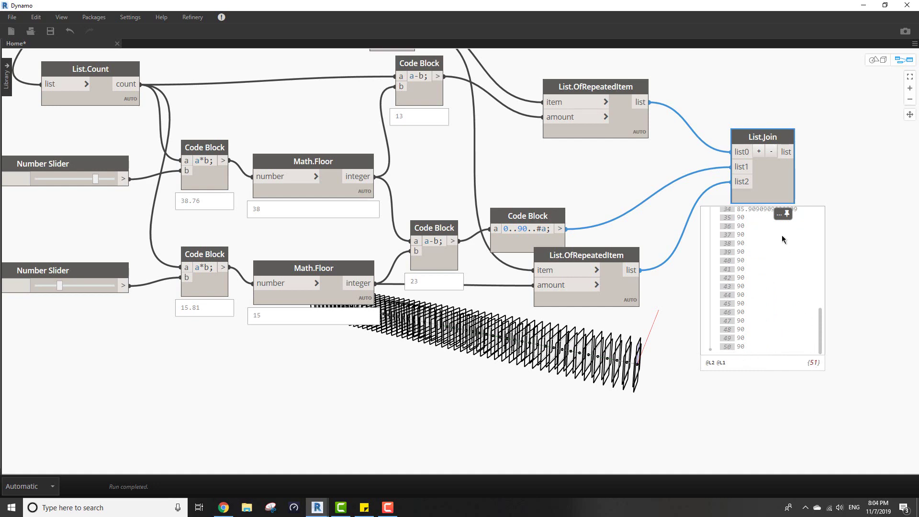
pyautogui.click(786, 213)
pyautogui.scroll(-1, 815, 207)
pyautogui.scroll(-2, 815, 206)
pyautogui.moveTo(793, 166); pyautogui.dragTo(731, 335, button='middle')
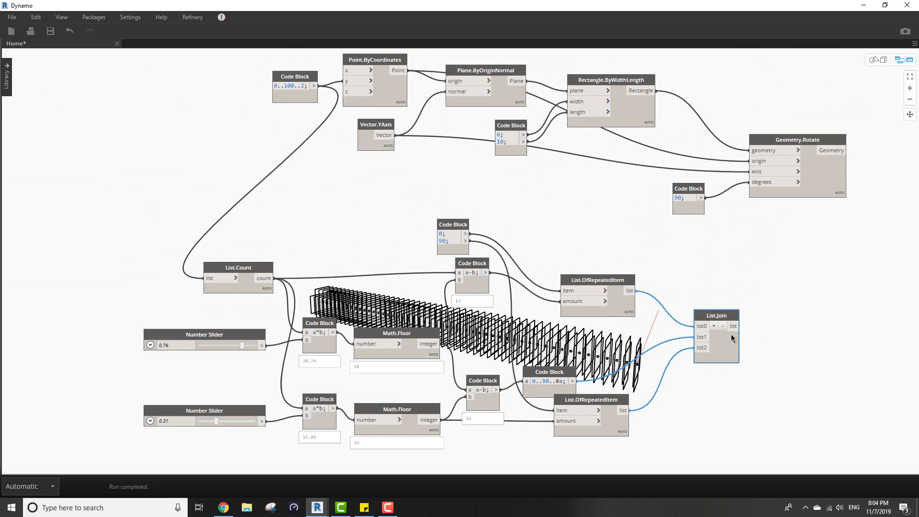
# Move Geometry.Rotate away from the graph and turn off the geometry preview of all the other nodes
pyautogui.moveTo(721, 351); pyautogui.dragTo(721, 361)
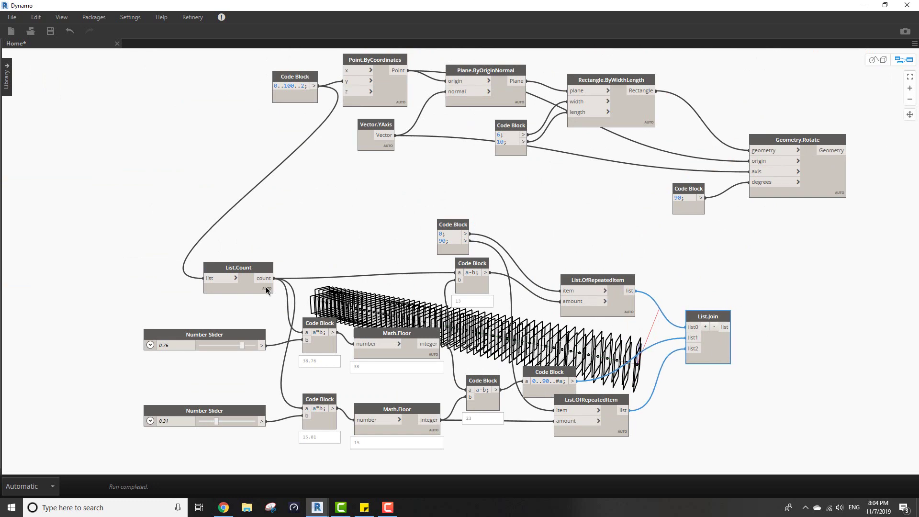
pyautogui.click(715, 339)
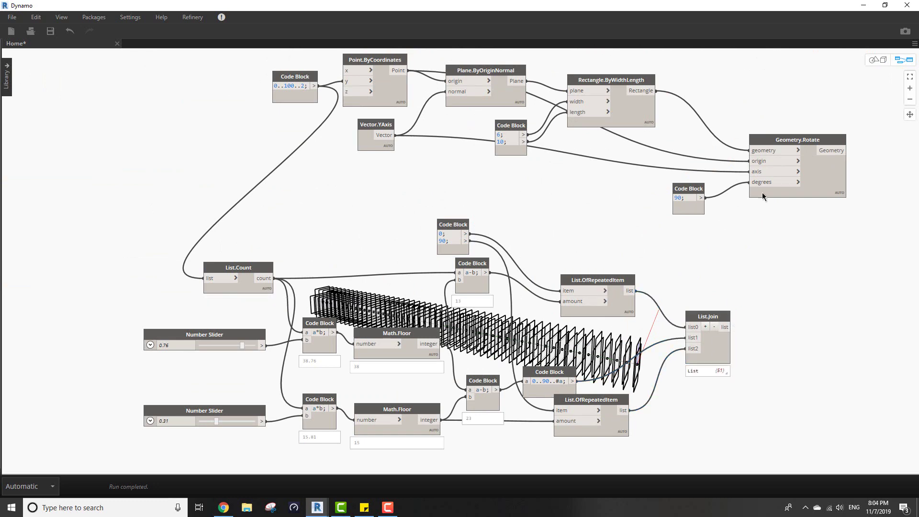
pyautogui.moveTo(812, 187); pyautogui.dragTo(861, 187)
pyautogui.scroll(-4, 759, 295)
pyautogui.moveTo(750, 422); pyautogui.dragTo(354, 142)
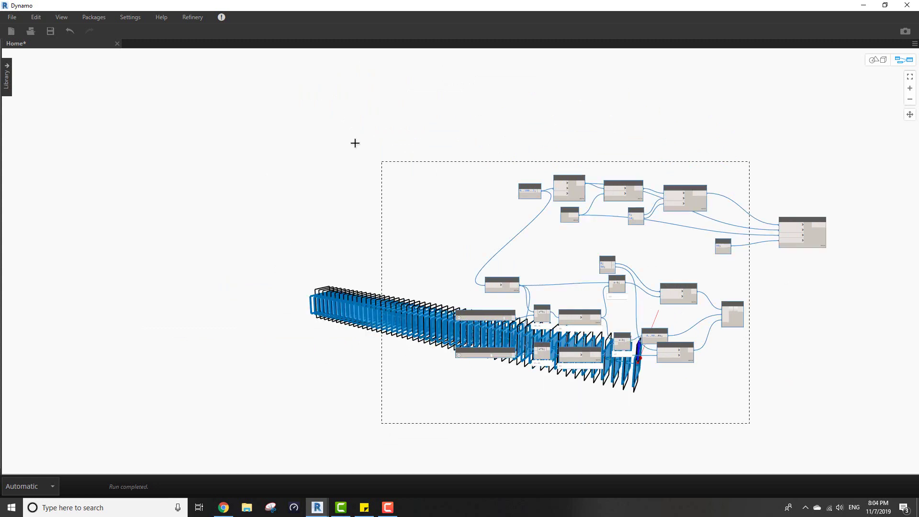
pyautogui.rightClick(394, 159)
pyautogui.click(452, 195)
# Connect List.Join's list output to Geometry.Rotate's degrees input, replacing the single 90 code block
pyautogui.moveTo(680, 235); pyautogui.dragTo(475, 224, button='middle')
pyautogui.scroll(3, 652, 239)
pyautogui.scroll(3, 652, 241)
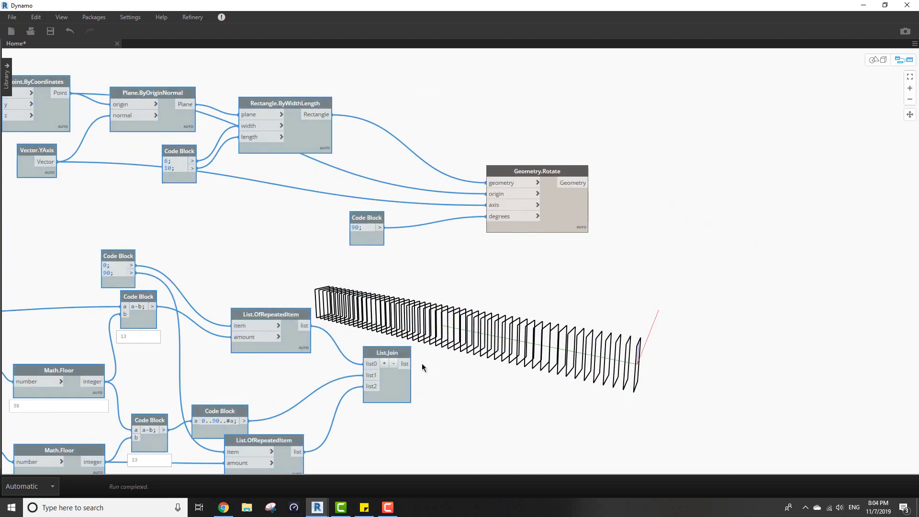
pyautogui.click(486, 216)
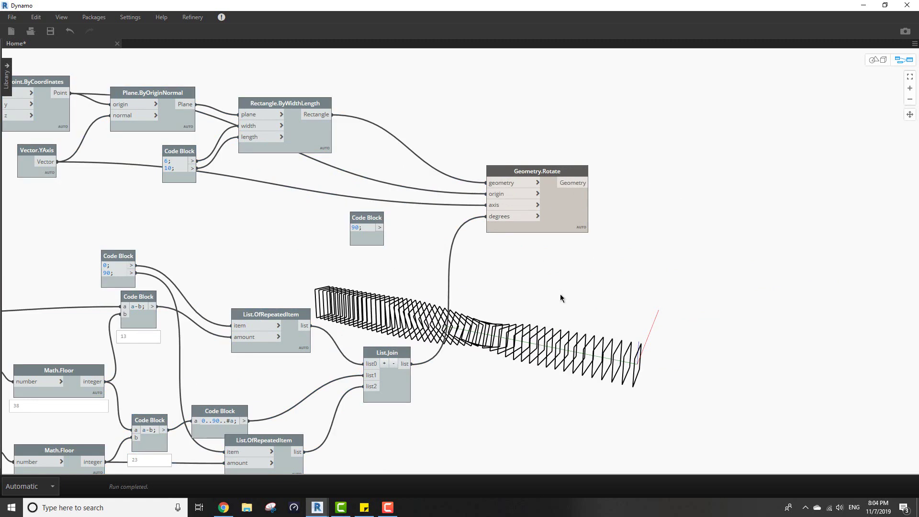
# Examine the twist of the rotated profiles from different angles in the 3D preview
pyautogui.hotkey('ctrl', 'b')
pyautogui.moveTo(556, 318); pyautogui.dragTo(453, 348, button='right')
pyautogui.hotkey('ctrl', 'b')
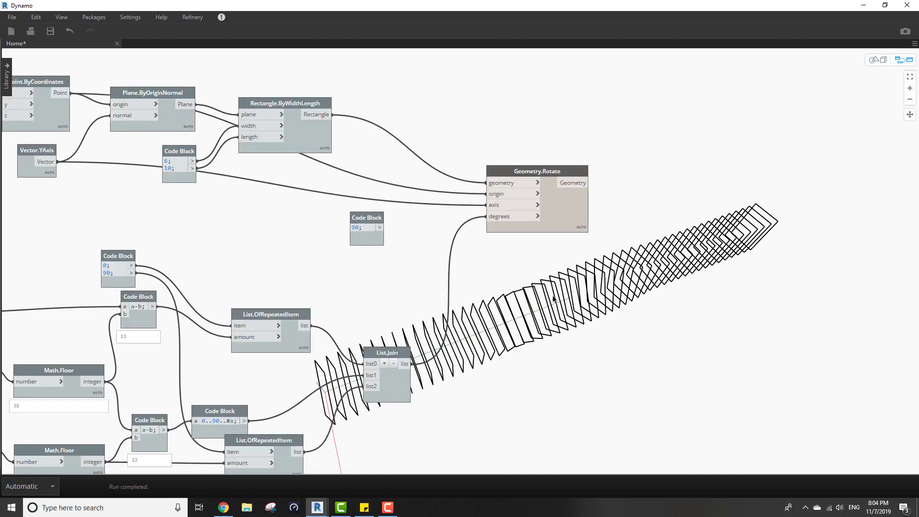
pyautogui.moveTo(554, 269); pyautogui.dragTo(561, 203, button='middle')
pyautogui.hotkey('ctrl', 'b')
pyautogui.moveTo(429, 391); pyautogui.dragTo(410, 405, button='right')
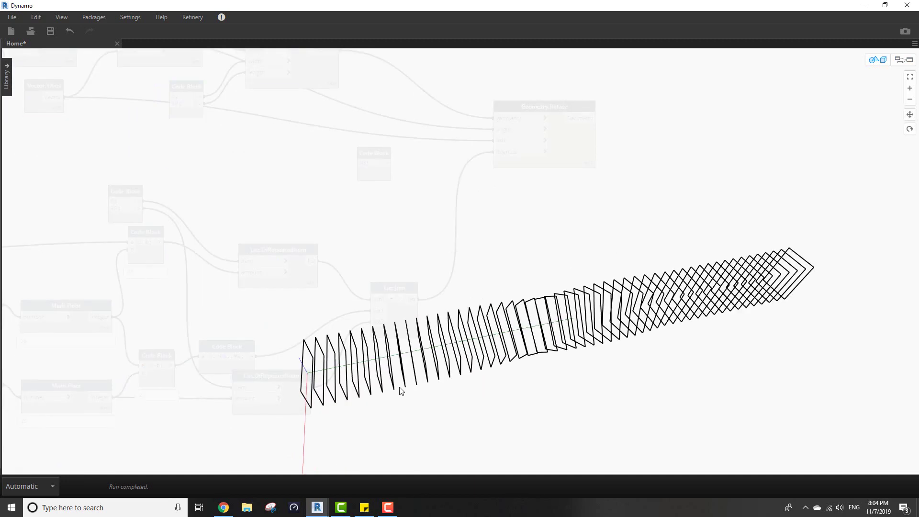
pyautogui.hotkey('ctrl', 'b')
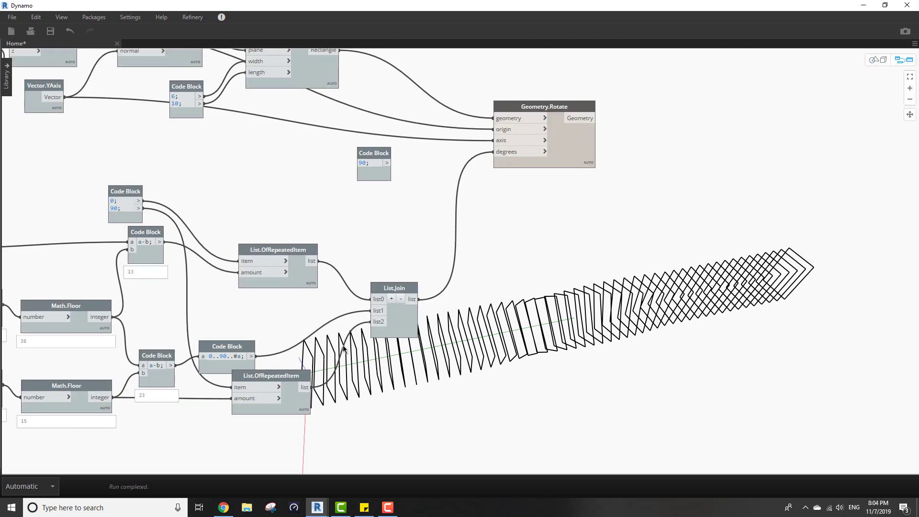
# Set the spacing in the code block feeding Point.ByCoordinates to 1, so it reads 0..100..1
pyautogui.scroll(-2, 349, 356)
pyautogui.moveTo(349, 357); pyautogui.dragTo(758, 375, button='middle')
pyautogui.moveTo(346, 288); pyautogui.dragTo(405, 283, button='middle')
pyautogui.scroll(4, 390, 329)
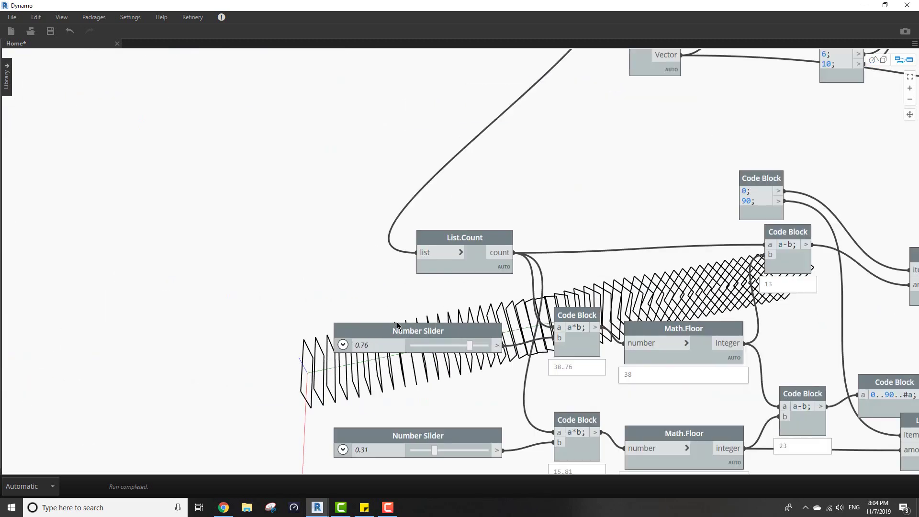
pyautogui.moveTo(533, 196); pyautogui.dragTo(468, 411, button='middle')
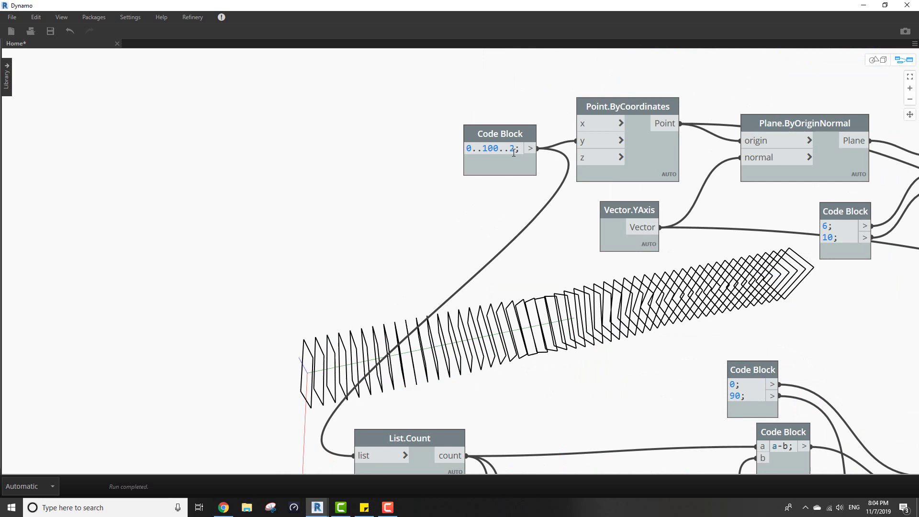
pyautogui.moveTo(514, 151)
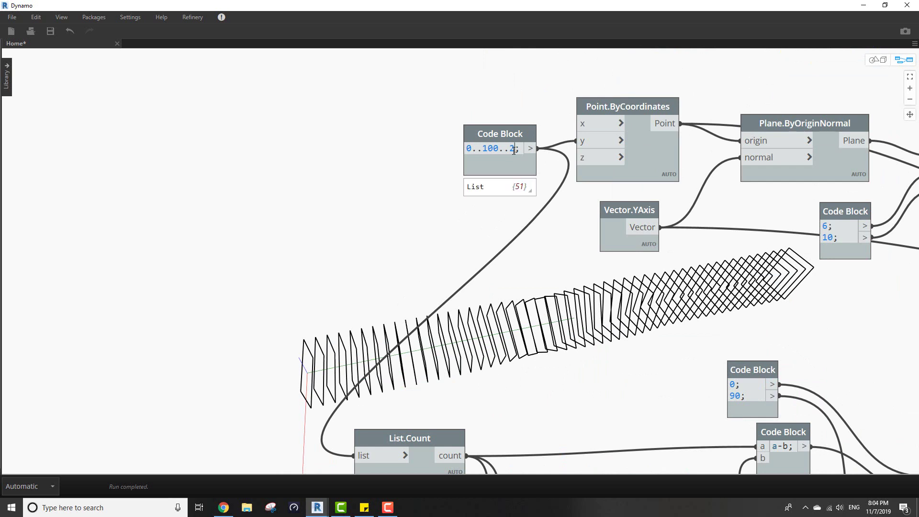
pyautogui.click(526, 256)
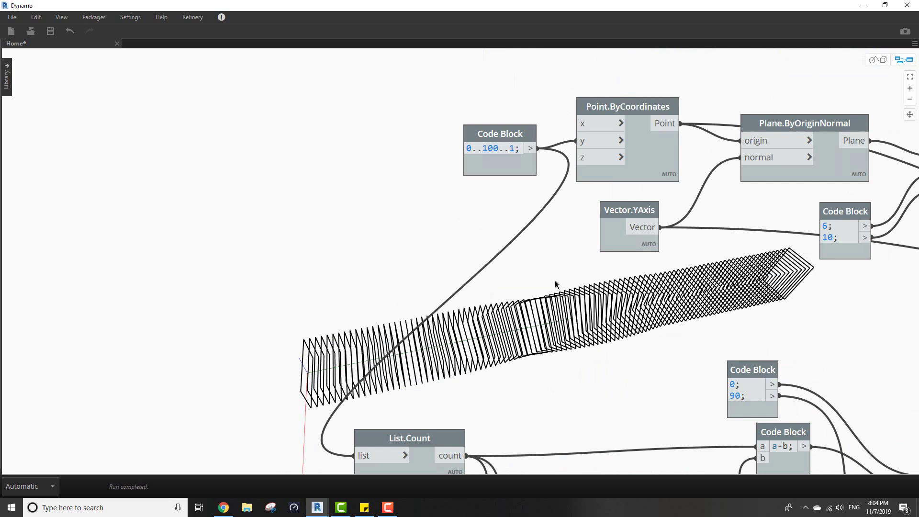
# Try a shorter bridge by setting the point range to 0..75..1 and inspect the profiles in the 3D preview
pyautogui.moveTo(555, 280); pyautogui.dragTo(539, 276, button='middle')
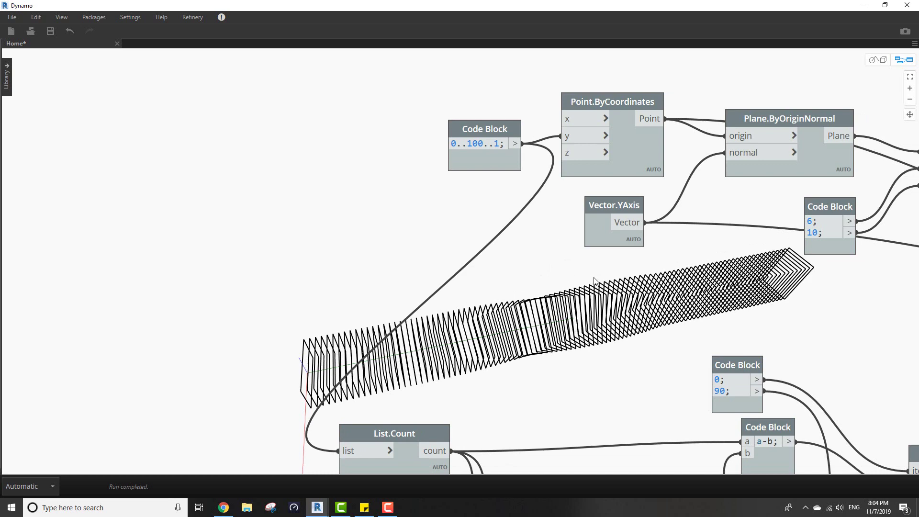
pyautogui.hotkey('ctrl', 'b')
pyautogui.scroll(-2, 589, 335)
pyautogui.moveTo(589, 334); pyautogui.dragTo(587, 356, button='right')
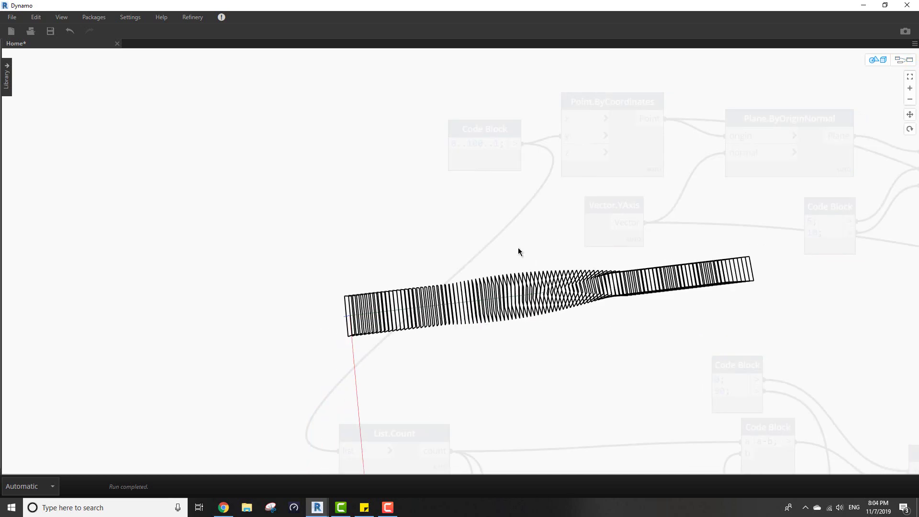
pyautogui.hotkey('ctrl', 'b')
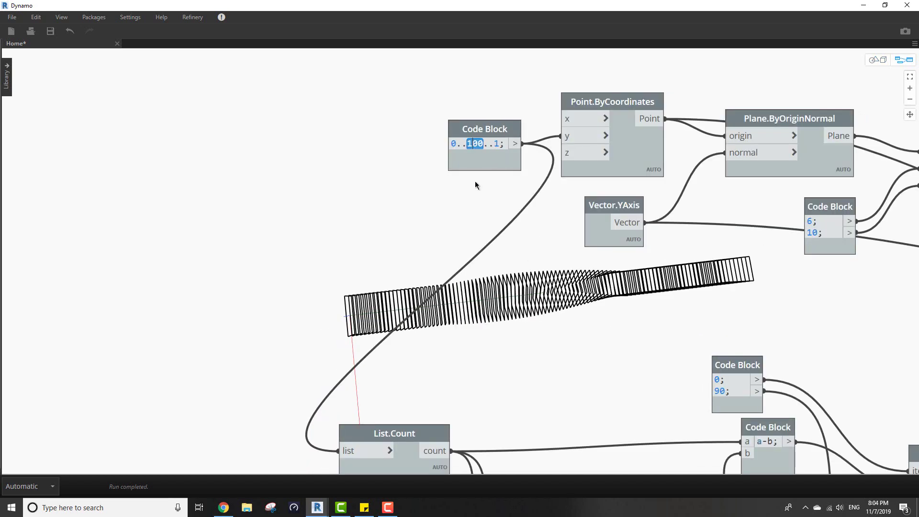
pyautogui.write('75')
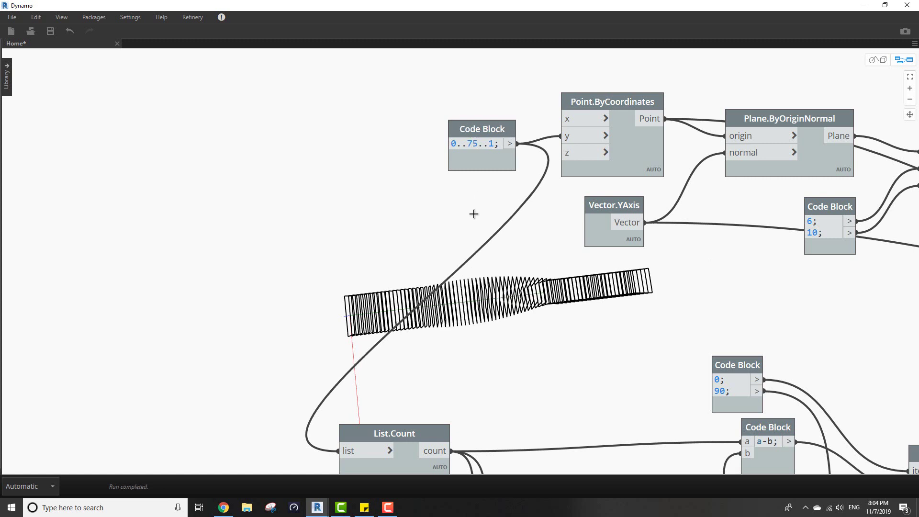
pyautogui.hotkey('ctrl', 'b')
pyautogui.moveTo(536, 253); pyautogui.dragTo(474, 165, button='right')
pyautogui.hotkey('ctrl', 'b')
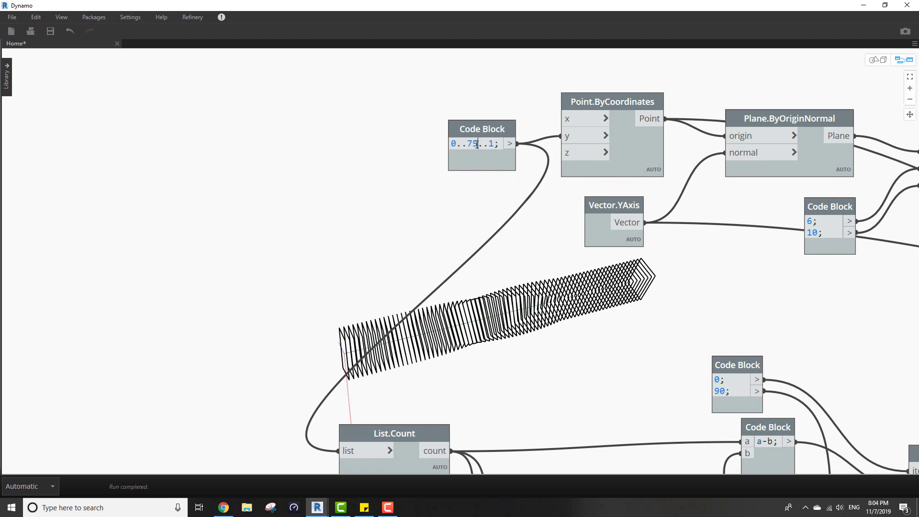
# Set the end value of the point range code block to 80, so it reads 0..80..1
pyautogui.press('BackSpace')
pyautogui.press('BackSpace')
pyautogui.write('80')
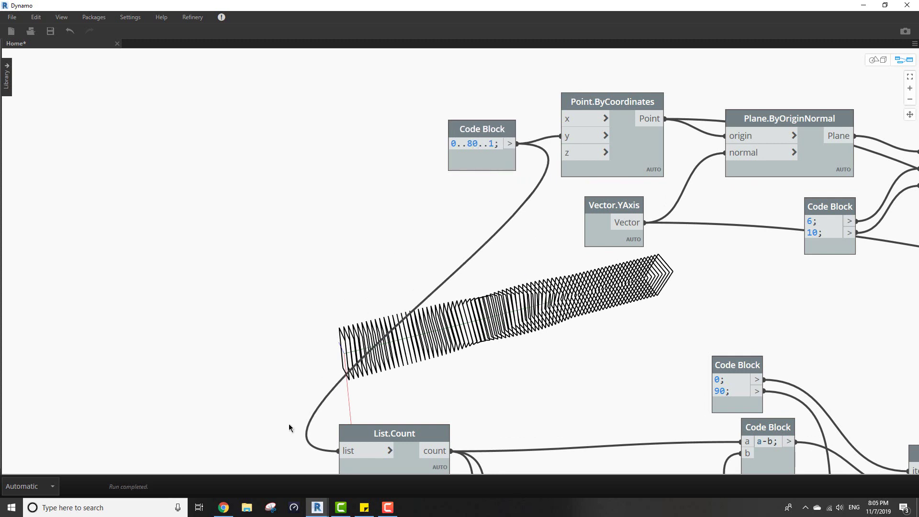
# Switch to the browser, look through the photos of The Twist in the Dezeen article, and return to Dynamo
pyautogui.click(234, 508)
pyautogui.scroll(-15, 490, 314)
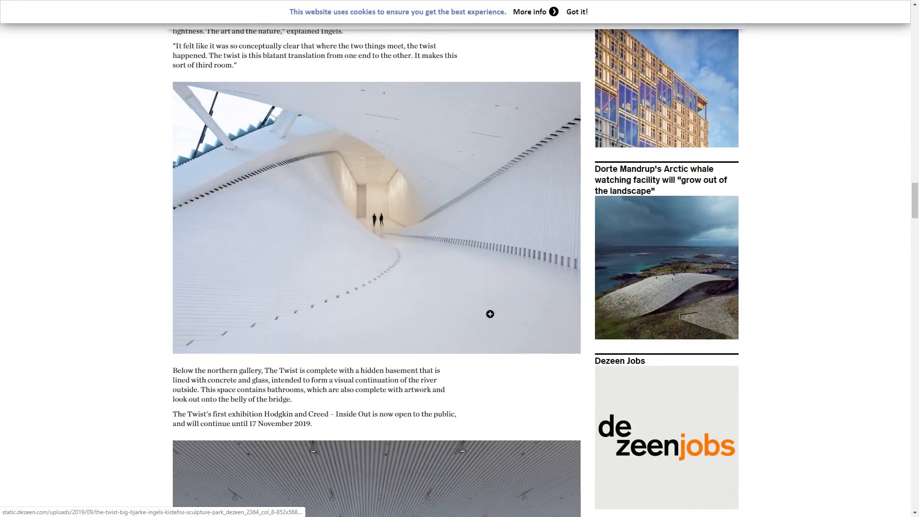
pyautogui.scroll(20, 490, 314)
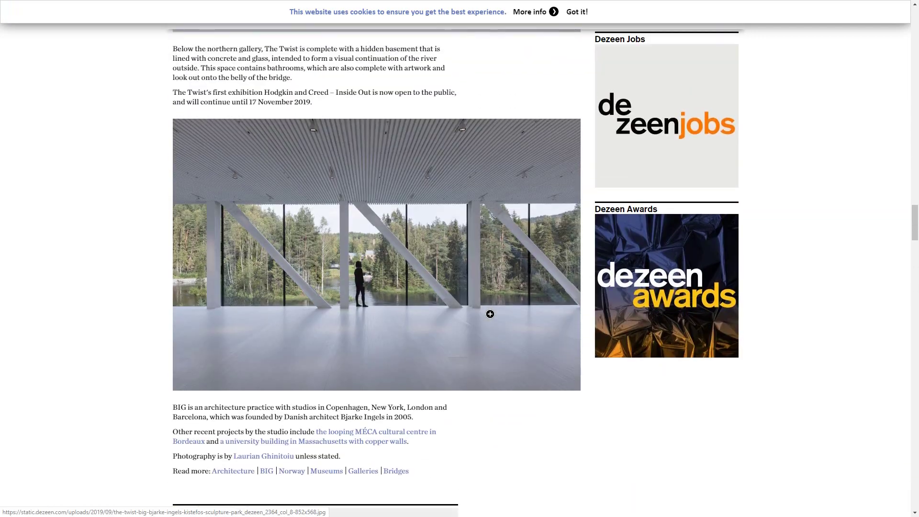
pyautogui.scroll(10, 490, 314)
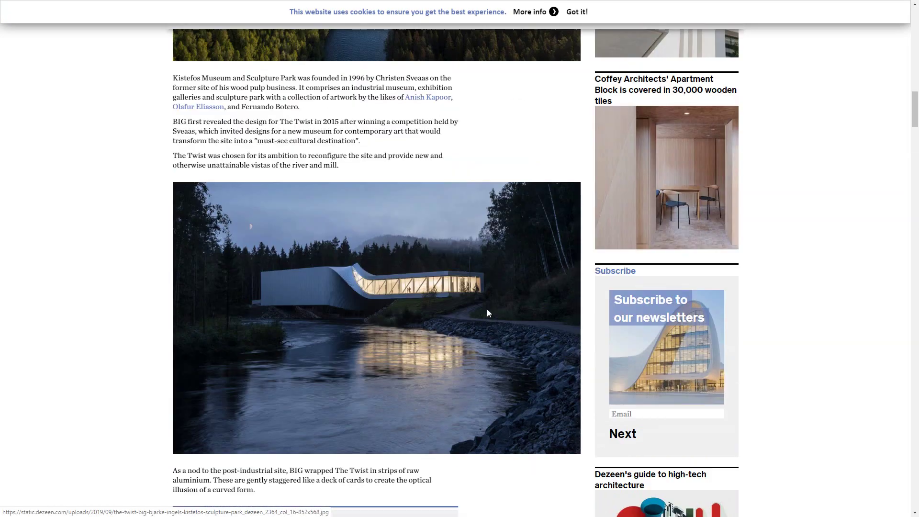
pyautogui.scroll(6, 491, 314)
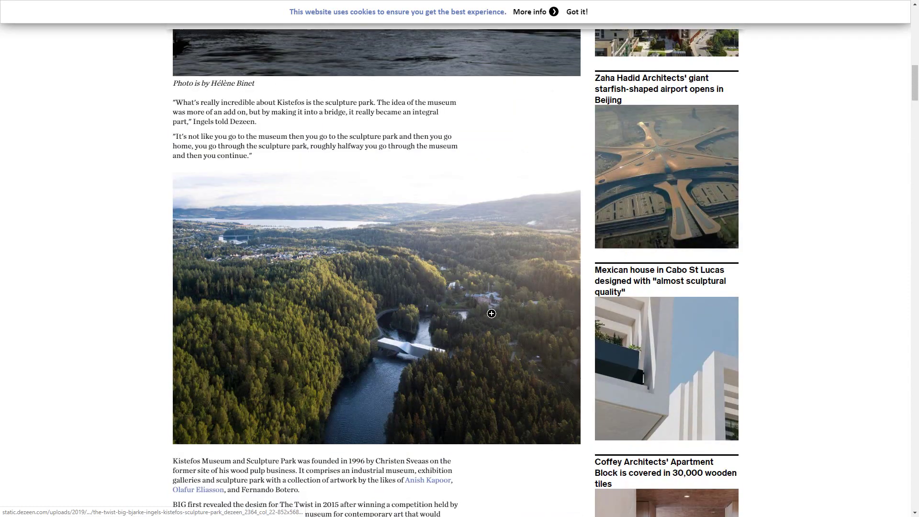
pyautogui.hotkey('alt', 'Tab')
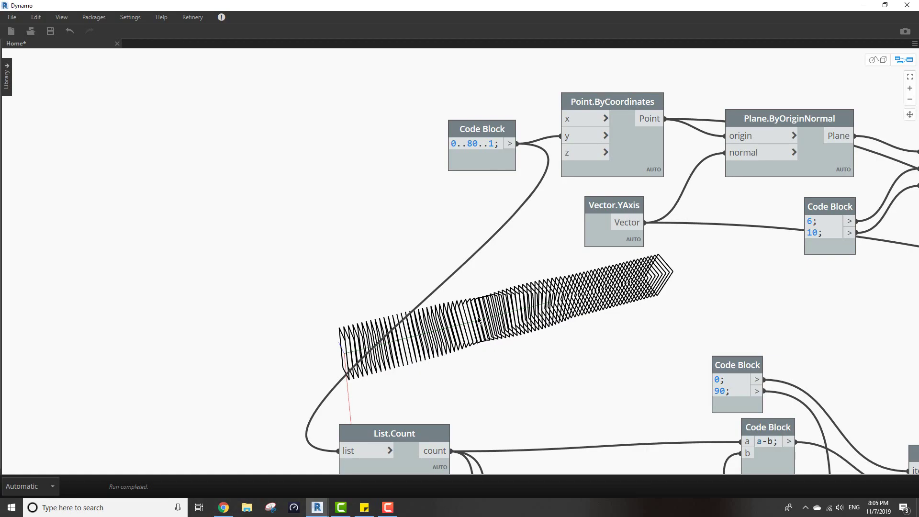
# Add a Surface.ByLoft node that takes crossSections next to the Geometry.Rotate node
pyautogui.hotkey('ctrl', 'b')
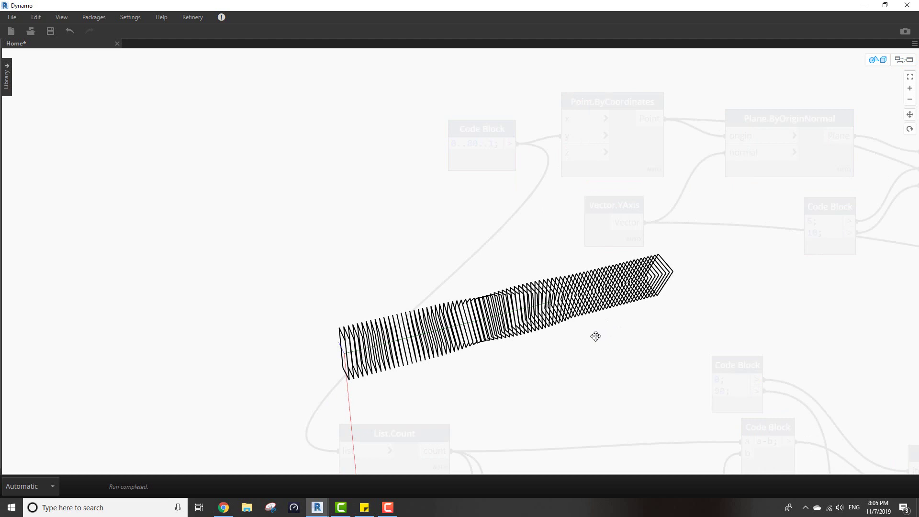
pyautogui.moveTo(595, 335); pyautogui.dragTo(648, 293, button='right')
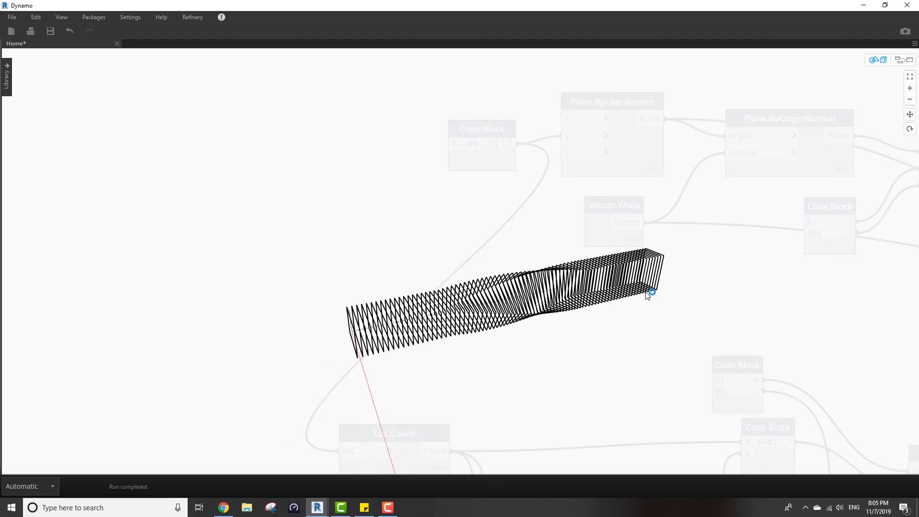
pyautogui.hotkey('ctrl', 'b')
pyautogui.scroll(-5, 676, 300)
pyautogui.scroll(-5, 623, 301)
pyautogui.moveTo(618, 300); pyautogui.dragTo(433, 299, button='middle')
pyautogui.scroll(14, 590, 312)
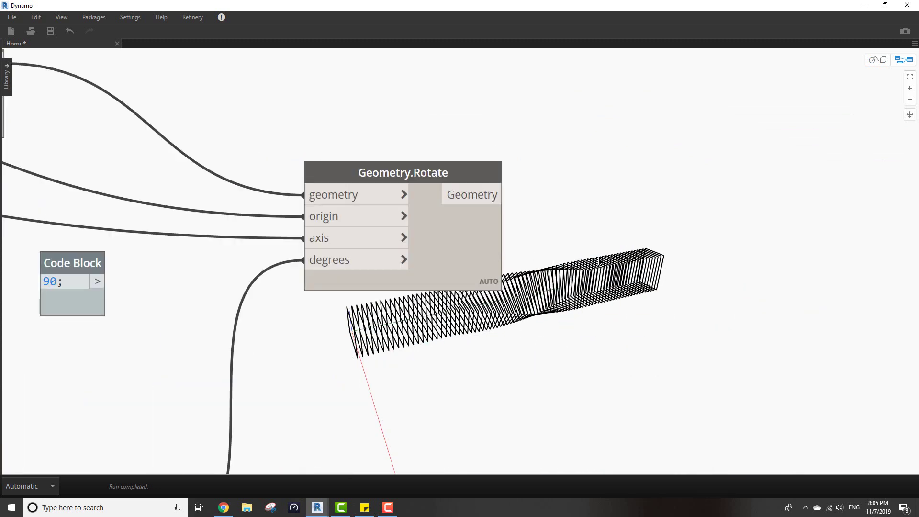
pyautogui.moveTo(577, 275); pyautogui.dragTo(503, 228, button='middle')
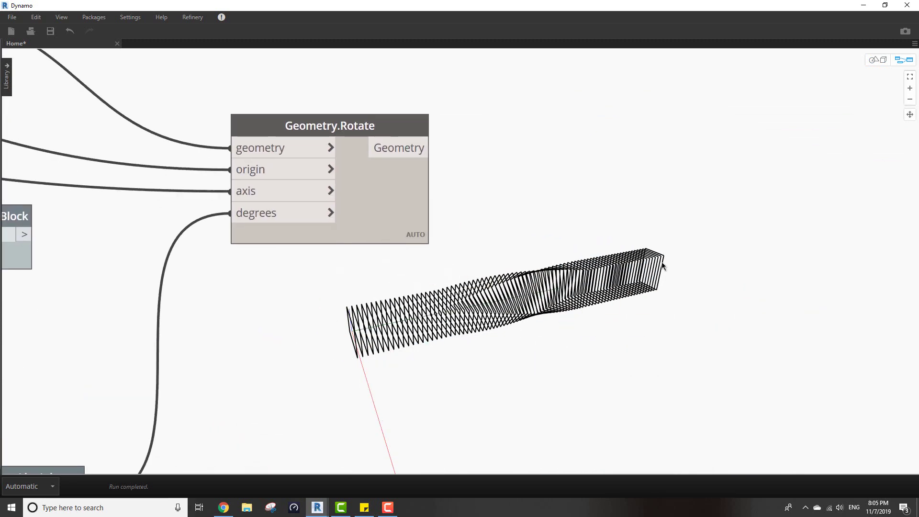
pyautogui.rightClick(577, 180)
pyautogui.write('lo')
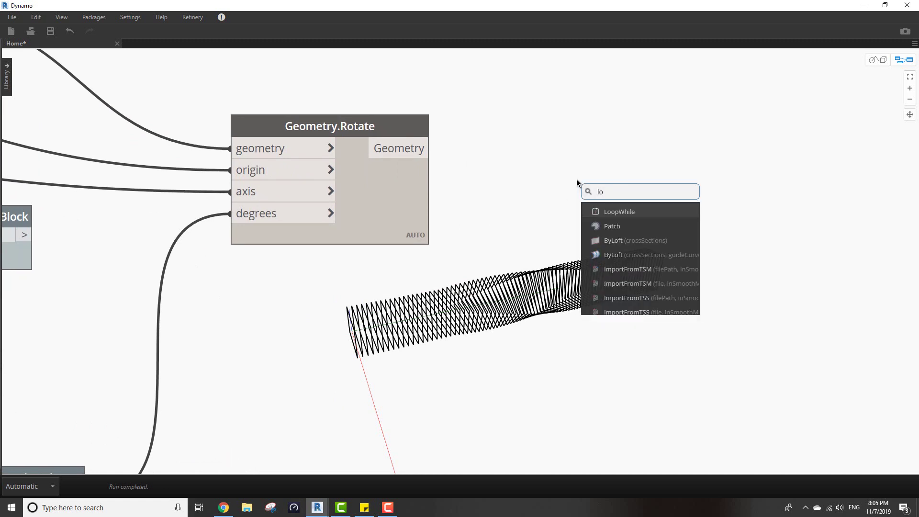
pyautogui.write('ss')
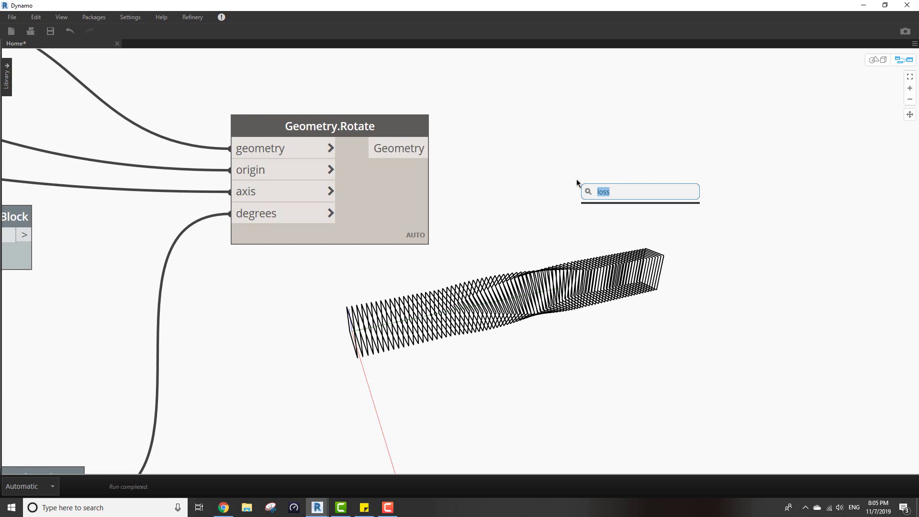
pyautogui.write('loft')
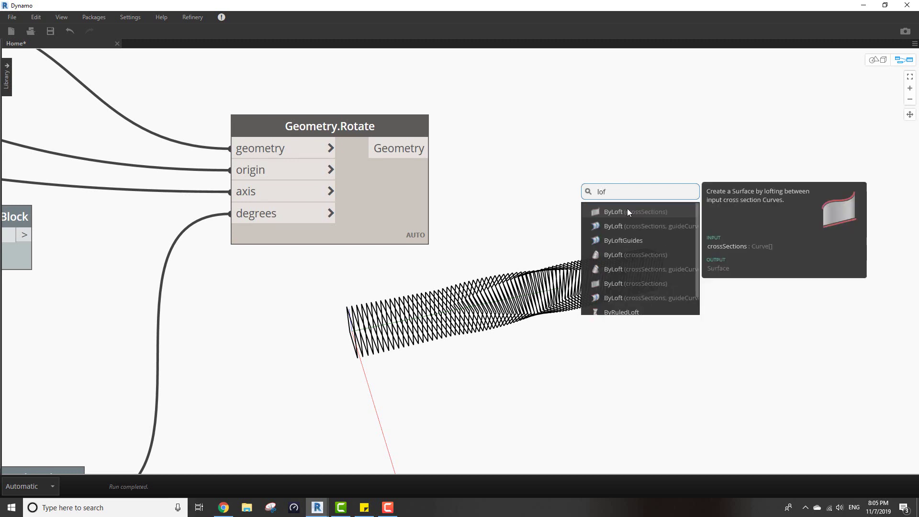
pyautogui.click(627, 211)
pyautogui.moveTo(648, 224); pyautogui.dragTo(597, 188)
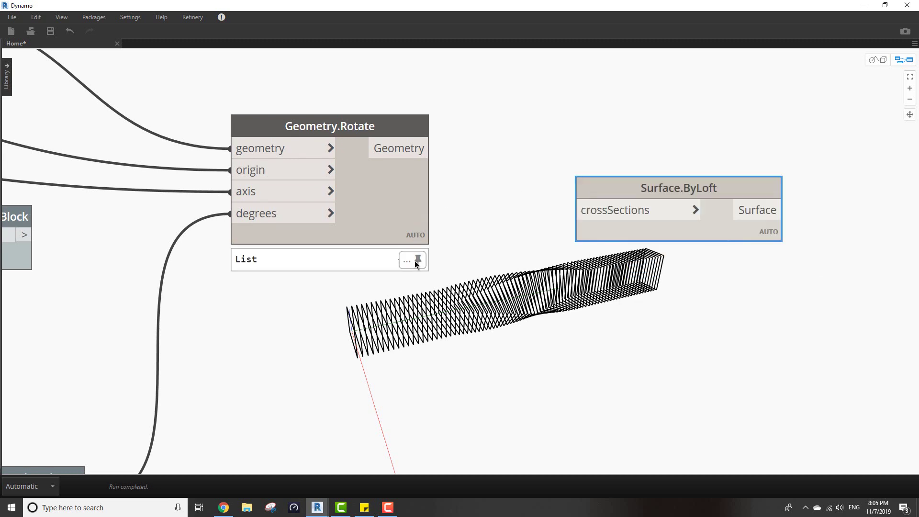
# Place Surface.ByLoft closer to Geometry.Rotate, feed the rotated geometry into crossSections and check the resulting loft
pyautogui.click(365, 201)
pyautogui.moveTo(594, 234); pyautogui.dragTo(523, 150)
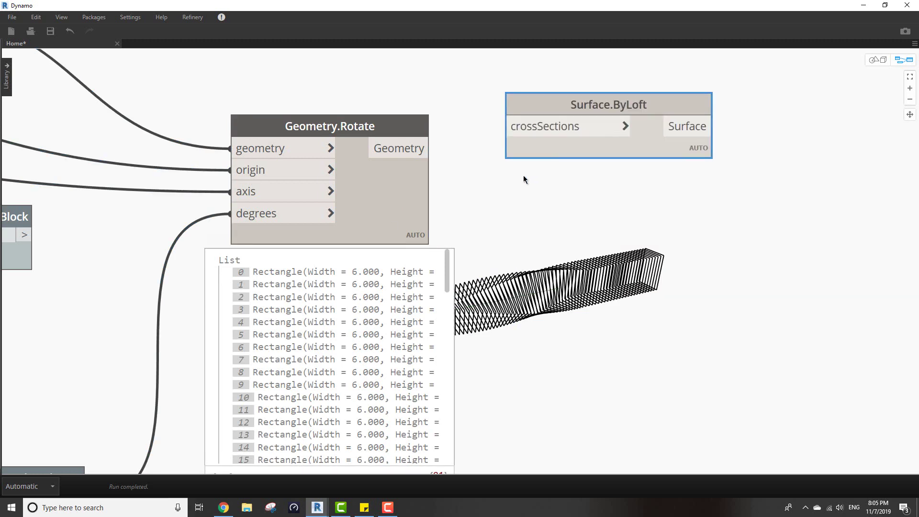
pyautogui.click(417, 166)
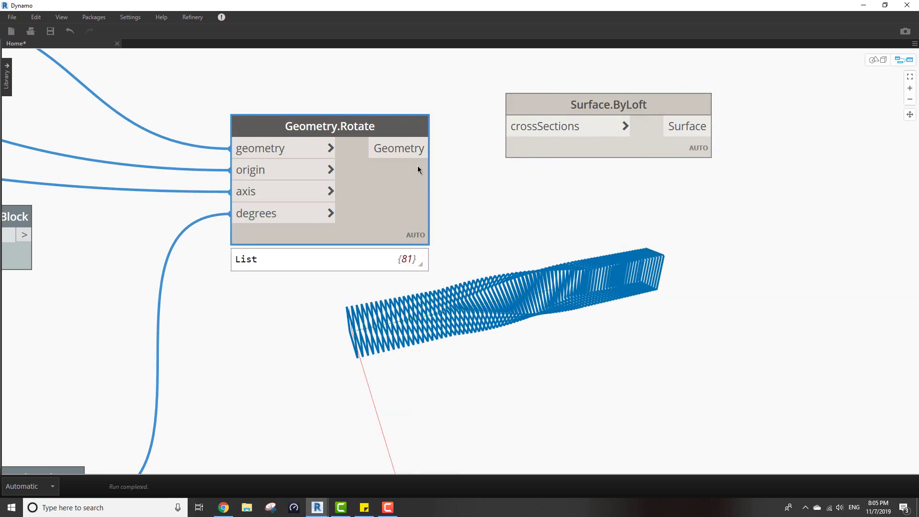
pyautogui.moveTo(430, 149); pyautogui.dragTo(517, 126)
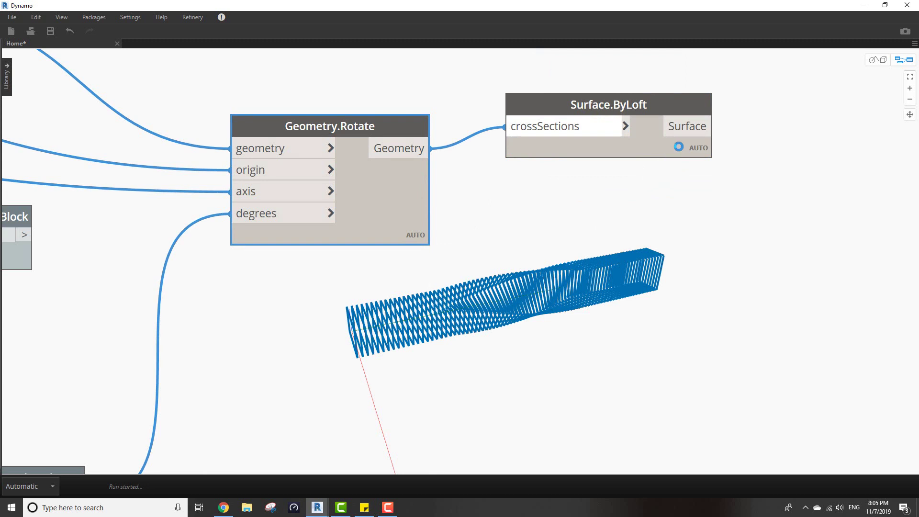
pyautogui.click(698, 172)
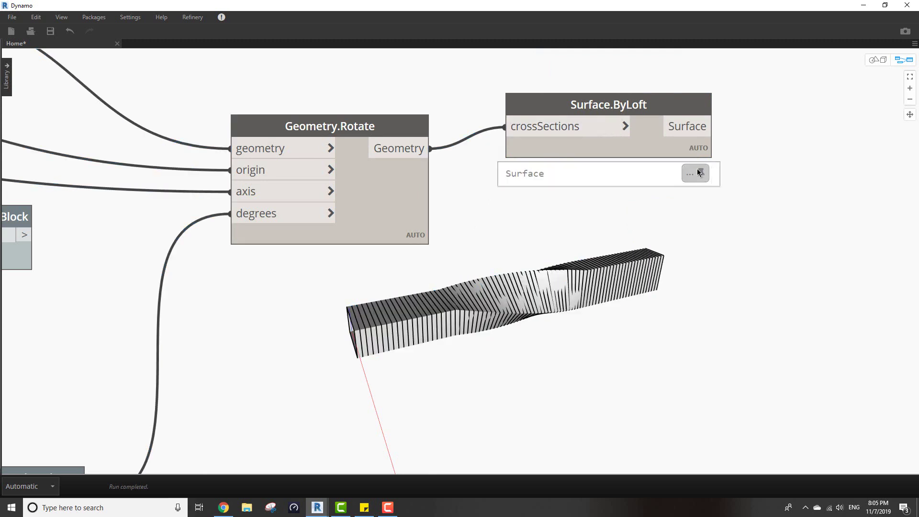
# Hide the Geometry.Rotate profile preview and inspect the lofted twisting surface from several angles in the 3D preview
pyautogui.scroll(-8, 478, 320)
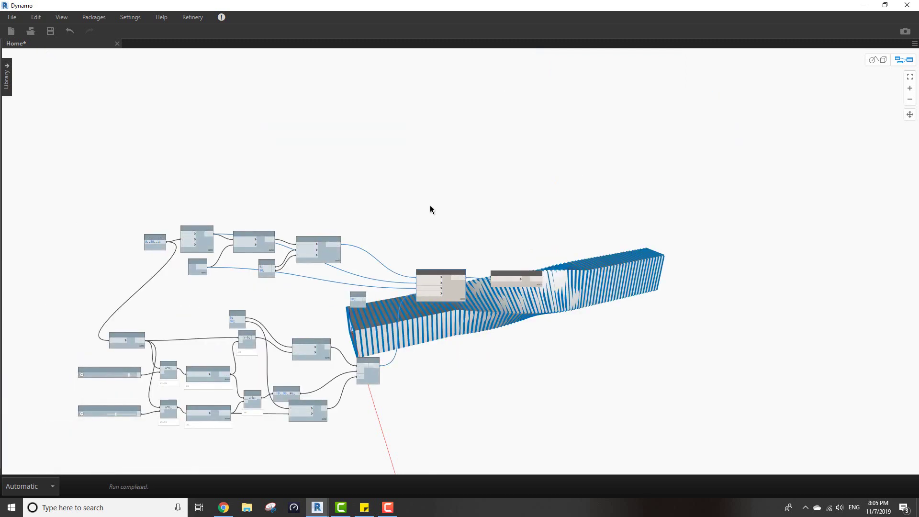
pyautogui.rightClick(430, 208)
pyautogui.click(469, 324)
pyautogui.scroll(4, 543, 302)
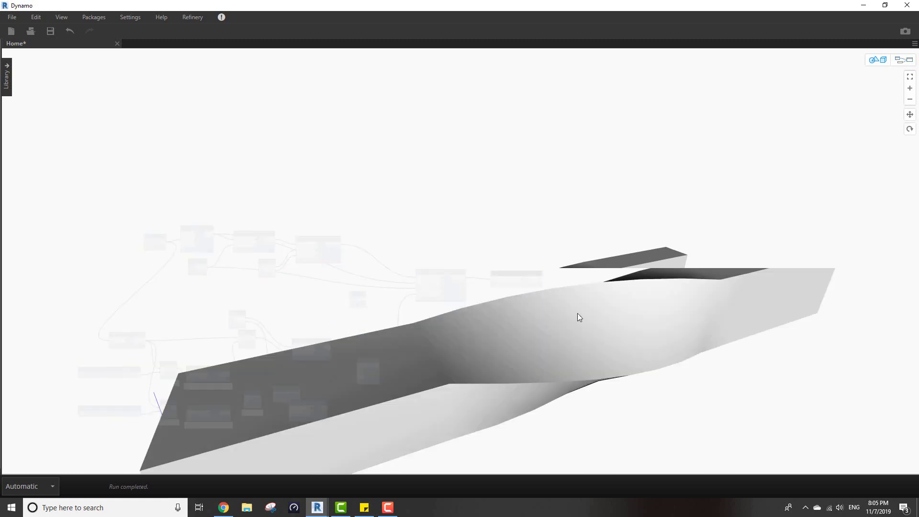
pyautogui.moveTo(607, 303); pyautogui.dragTo(578, 308, button='right')
pyautogui.scroll(3, 546, 350)
pyautogui.moveTo(546, 353); pyautogui.dragTo(543, 341, button='right')
pyautogui.moveTo(588, 369)
pyautogui.mouseDown(button='right')
pyautogui.moveTo(560, 317)
pyautogui.moveTo(607, 317)
pyautogui.moveTo(587, 385)
pyautogui.mouseUp(button='right')
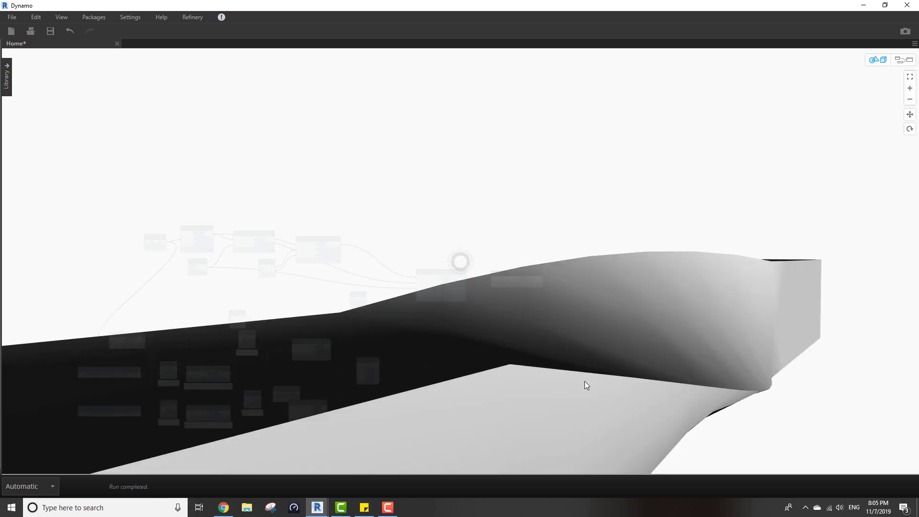
pyautogui.moveTo(514, 370)
pyautogui.mouseDown(button='right')
pyautogui.moveTo(498, 384)
pyautogui.moveTo(527, 385)
pyautogui.mouseUp(button='right')
pyautogui.moveTo(539, 386); pyautogui.dragTo(563, 370, button='middle')
pyautogui.hotkey('ctrl', 'b')
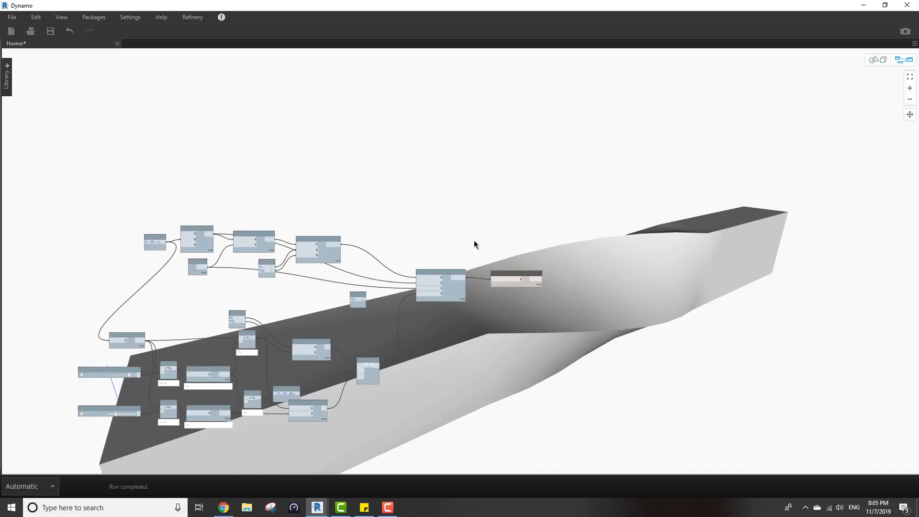
# Set the spacing of the point range to 0.5, so it reads 0..80..0.5, and inspect the lofted surface
pyautogui.scroll(-4, 474, 240)
pyautogui.scroll(6, 352, 283)
pyautogui.scroll(4, 352, 283)
pyautogui.moveTo(369, 237); pyautogui.dragTo(394, 419, button='middle')
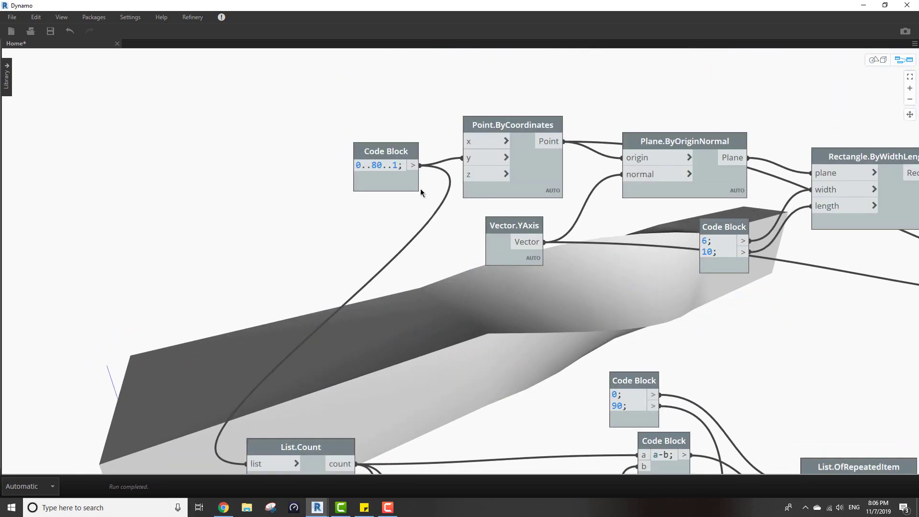
pyautogui.click(399, 166)
pyautogui.press('BackSpace')
pyautogui.write('0.5')
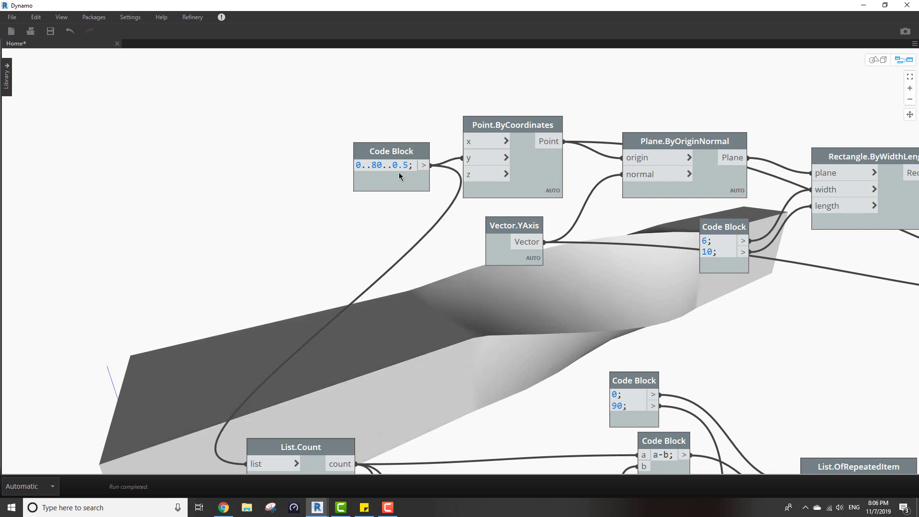
pyautogui.hotkey('ctrl', 'b')
pyautogui.moveTo(530, 366); pyautogui.dragTo(496, 358, button='right')
pyautogui.hotkey('ctrl', 'b')
pyautogui.scroll(-2, 455, 281)
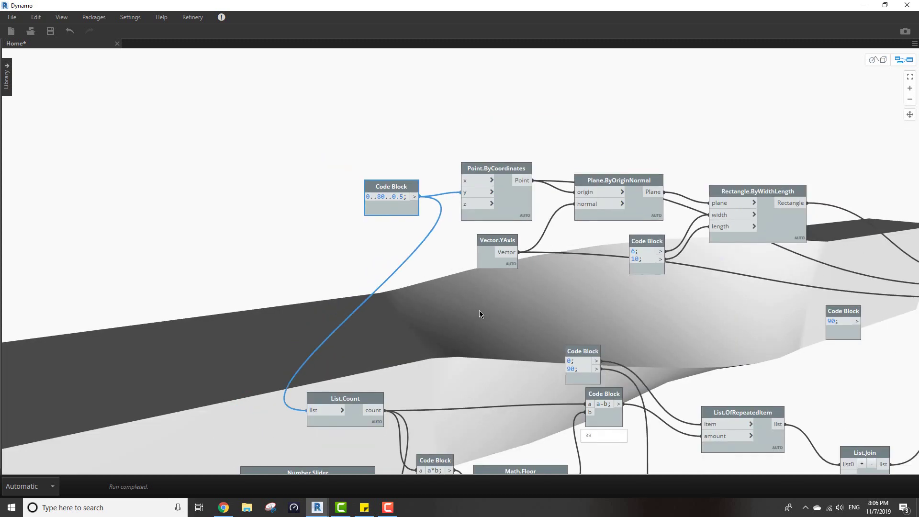
# Move Surface.ByLoft above Geometry.Rotate, hide its geometry preview and open the output list of Geometry.Rotate
pyautogui.scroll(-3, 461, 308)
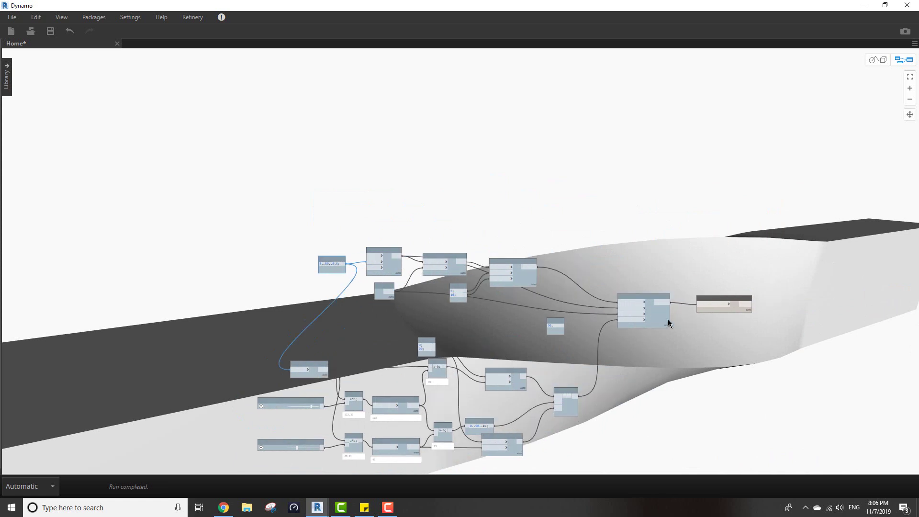
pyautogui.scroll(6, 668, 320)
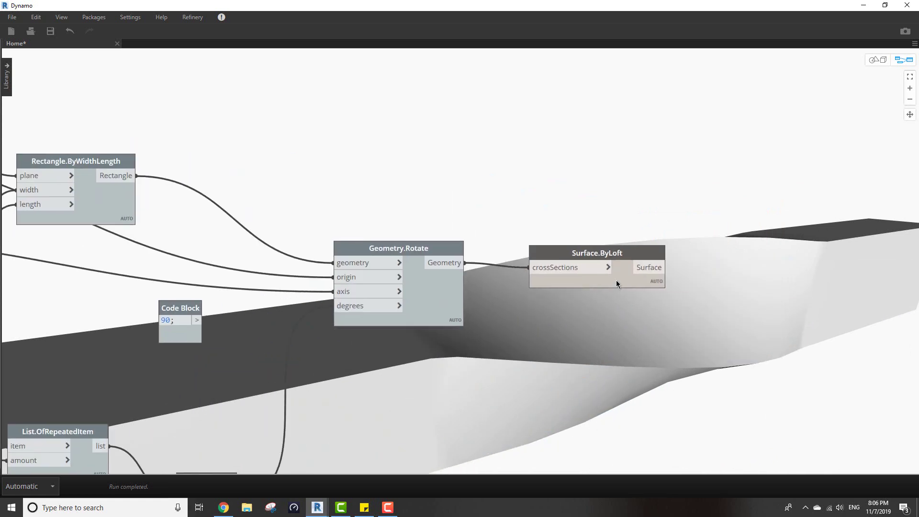
pyautogui.moveTo(617, 283); pyautogui.dragTo(597, 136)
pyautogui.rightClick(504, 136)
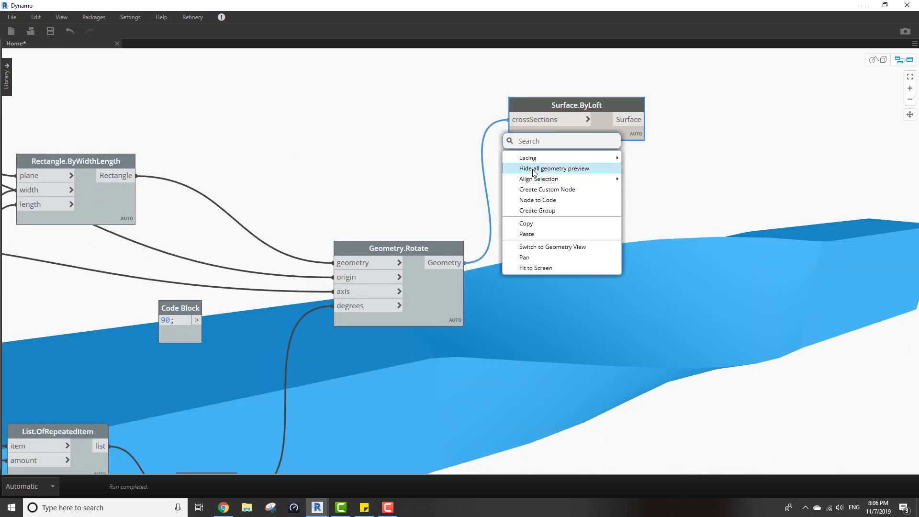
pyautogui.click(535, 168)
pyautogui.moveTo(454, 335)
pyautogui.click(420, 334)
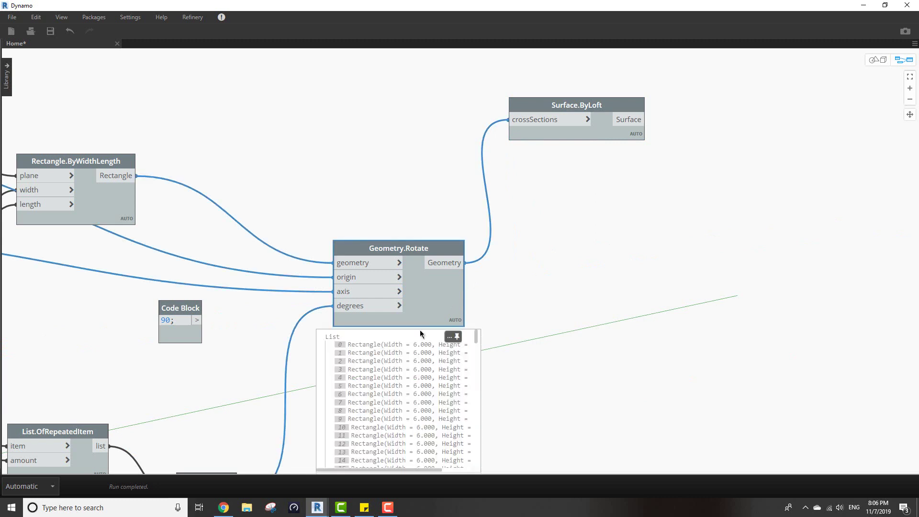
# Add a Geometry.Explode node fed by the Geometry.Rotate output and keep its list of curves displayed
pyautogui.moveTo(572, 295); pyautogui.dragTo(539, 295, button='middle')
pyautogui.click(567, 268)
pyautogui.rightClick(567, 269)
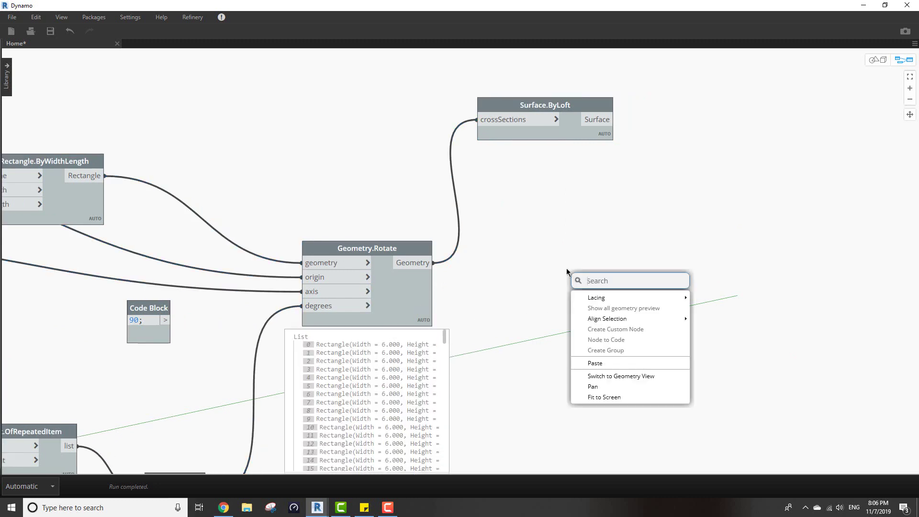
pyautogui.write('explo')
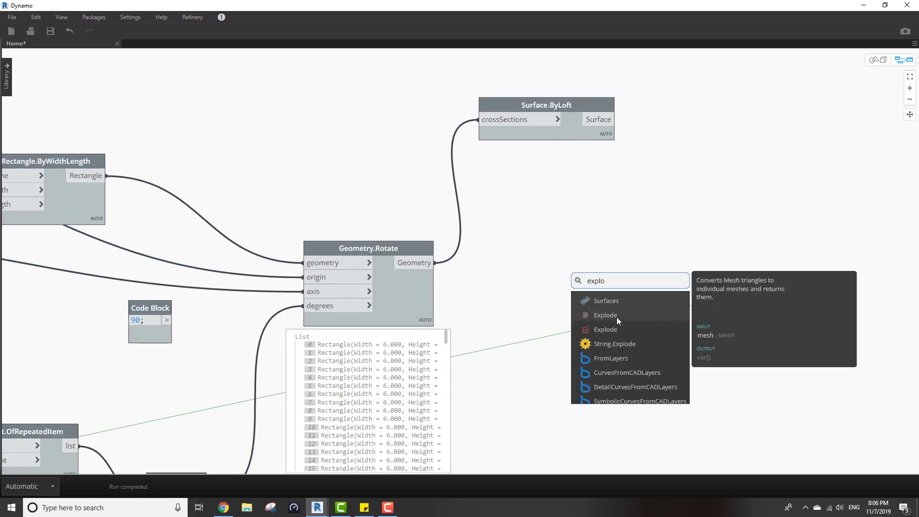
pyautogui.click(615, 330)
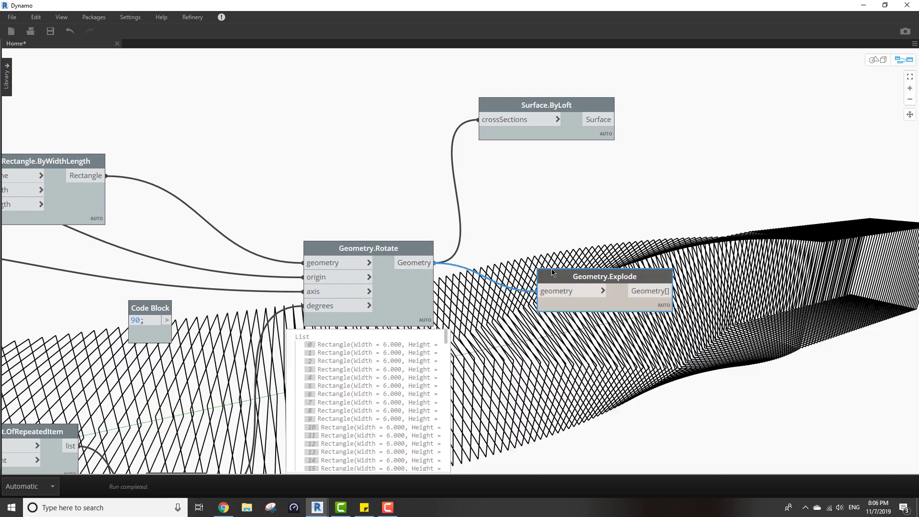
pyautogui.click(656, 314)
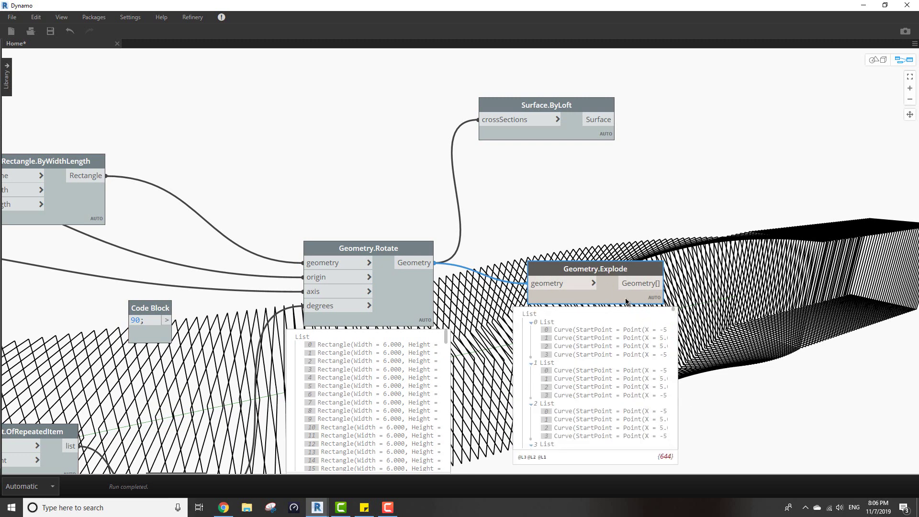
# Add a Curve.StartPoint node, feed it the exploded curves and keep its list of points displayed
pyautogui.rightClick(643, 323)
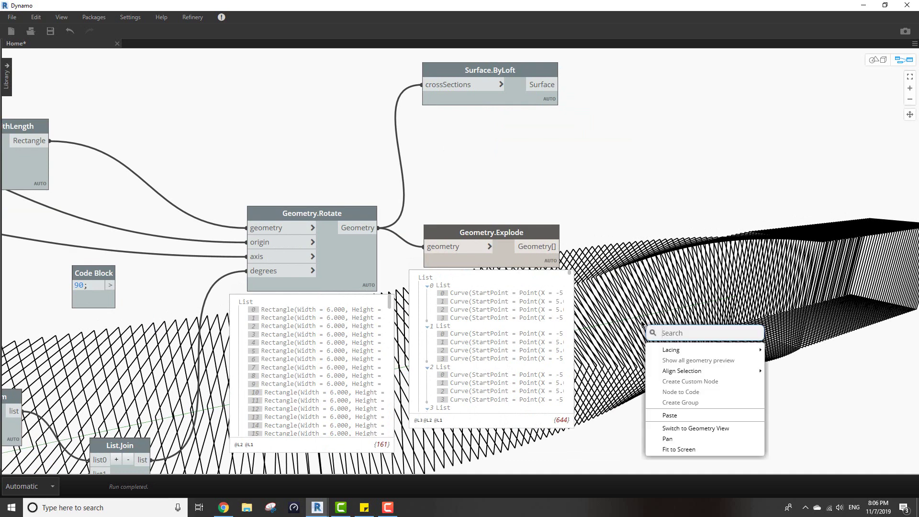
pyautogui.write('star')
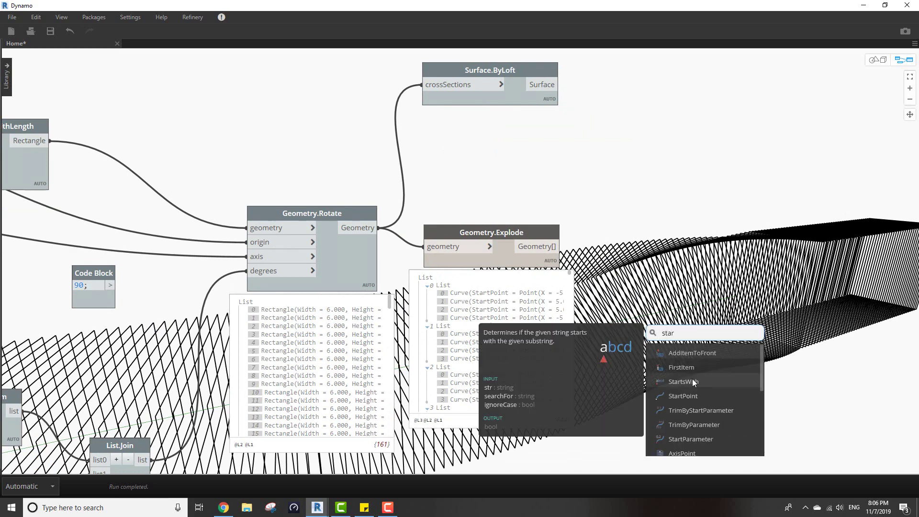
pyautogui.click(697, 396)
pyautogui.moveTo(558, 246); pyautogui.dragTo(644, 236)
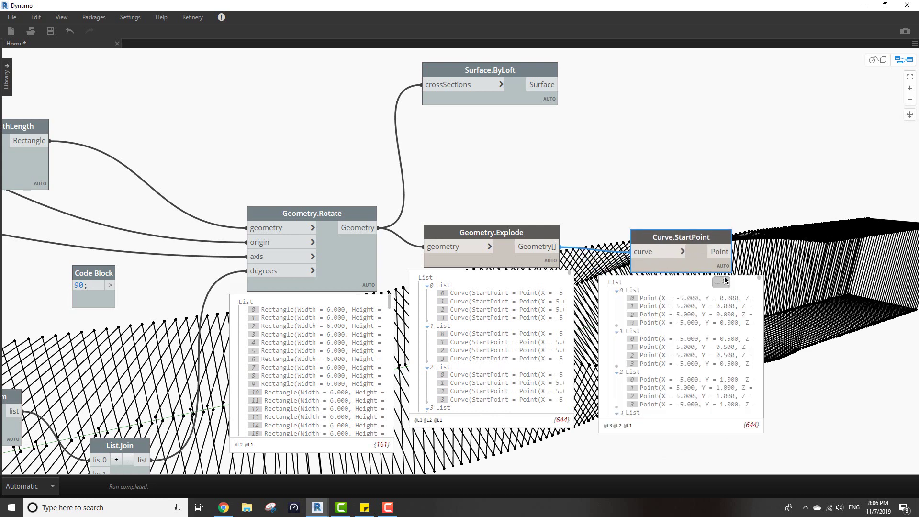
pyautogui.click(724, 282)
# Add a List.Transpose node beyond Curve.StartPoint and shift the Curve.StartPoint node slightly
pyautogui.moveTo(749, 320); pyautogui.dragTo(561, 230, button='middle')
pyautogui.click(660, 252)
pyautogui.rightClick(650, 238)
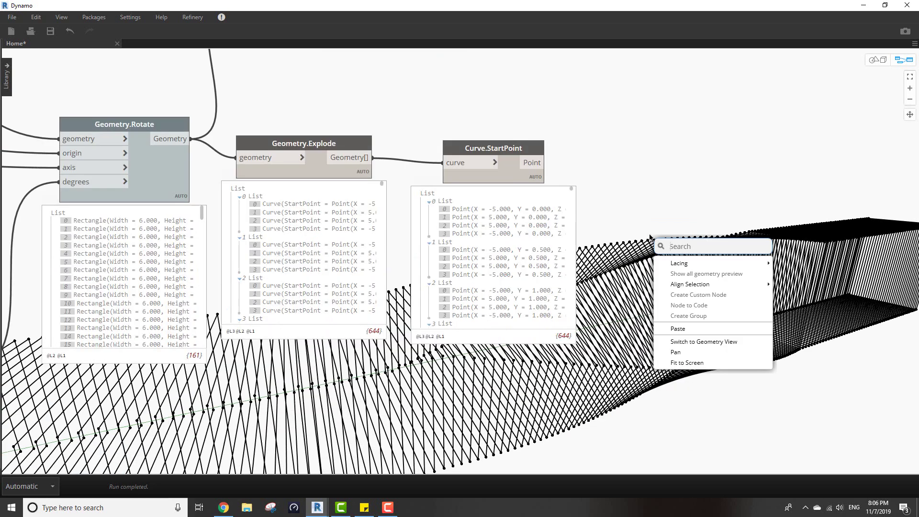
pyautogui.write('tran')
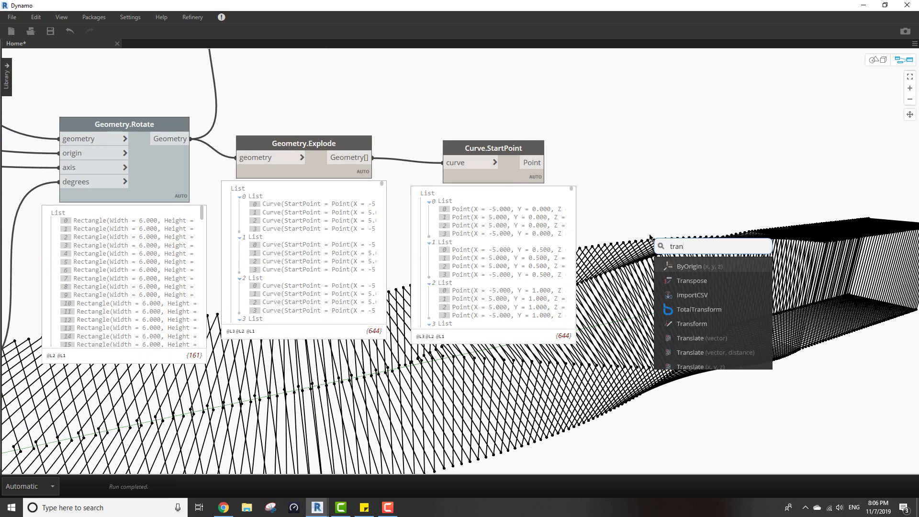
pyautogui.click(711, 282)
pyautogui.moveTo(530, 172); pyautogui.dragTo(531, 175)
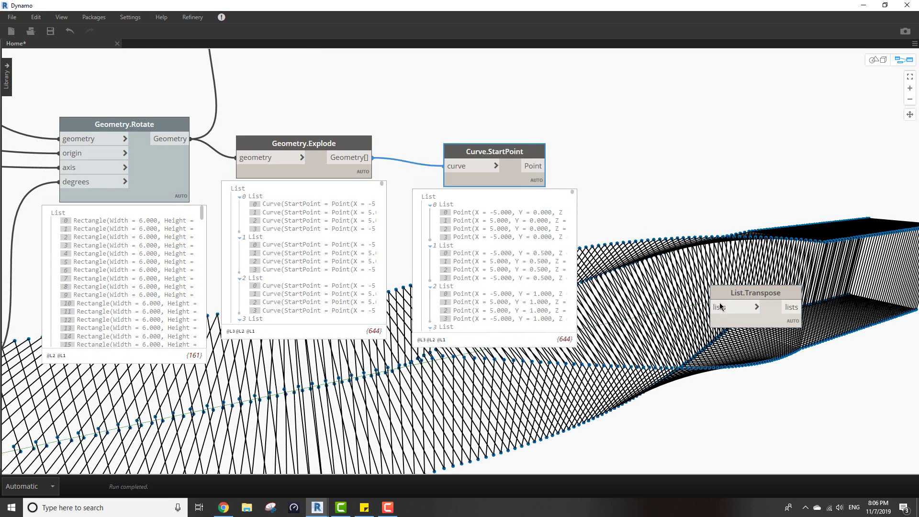
# Feed the Curve.StartPoint points into List.Transpose, place the node beside it and keep its output list displayed
pyautogui.click(720, 305)
pyautogui.click(537, 167)
pyautogui.click(747, 300)
pyautogui.moveTo(756, 292); pyautogui.dragTo(662, 180)
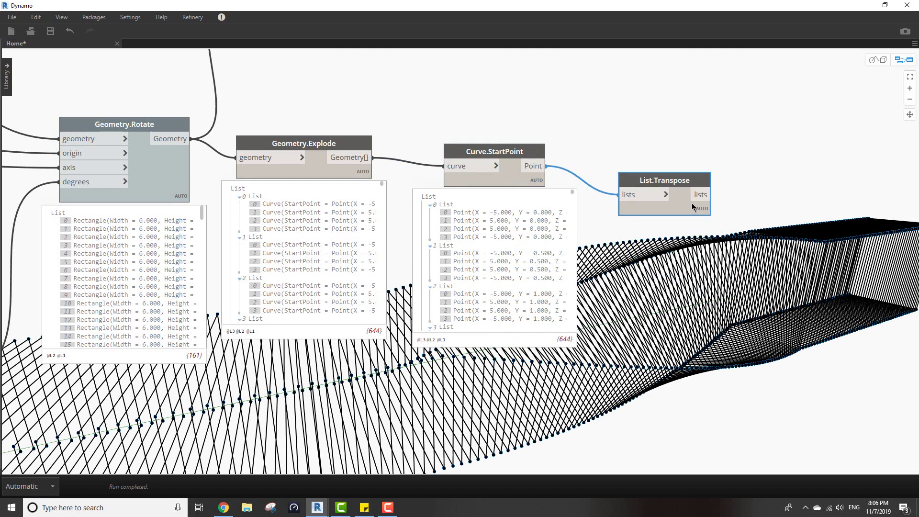
pyautogui.moveTo(724, 232)
pyautogui.click(773, 284)
pyautogui.moveTo(773, 284); pyautogui.dragTo(696, 262, button='middle')
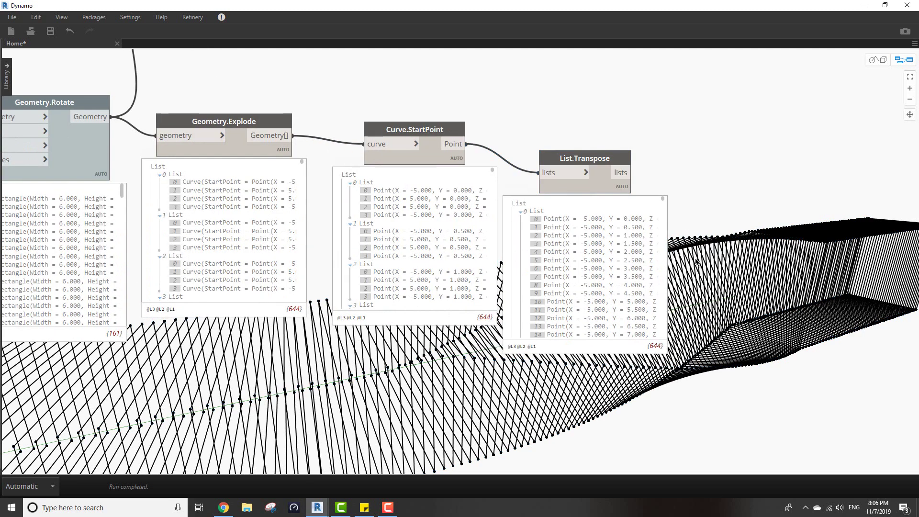
# Add a NurbsCurve.ByPoints node, using the version that takes only points
pyautogui.rightClick(728, 264)
pyautogui.write('n')
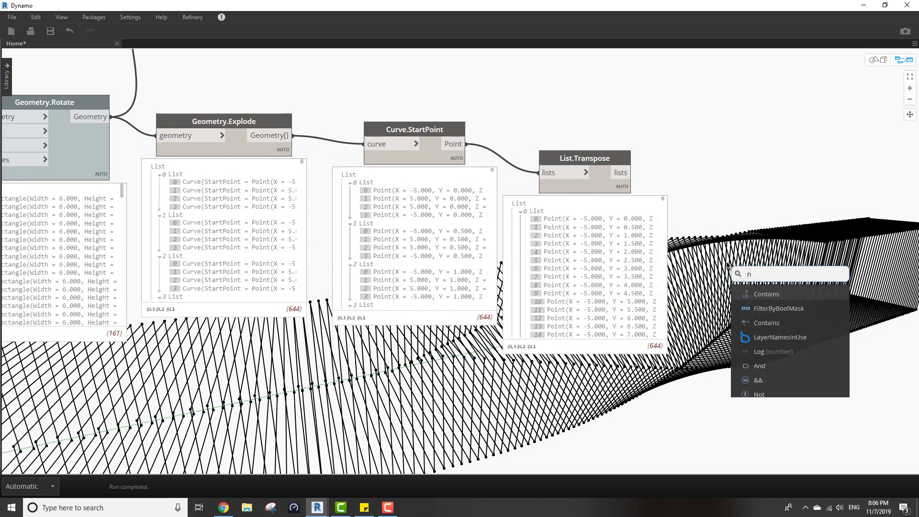
pyautogui.write('urbs curbs cu')
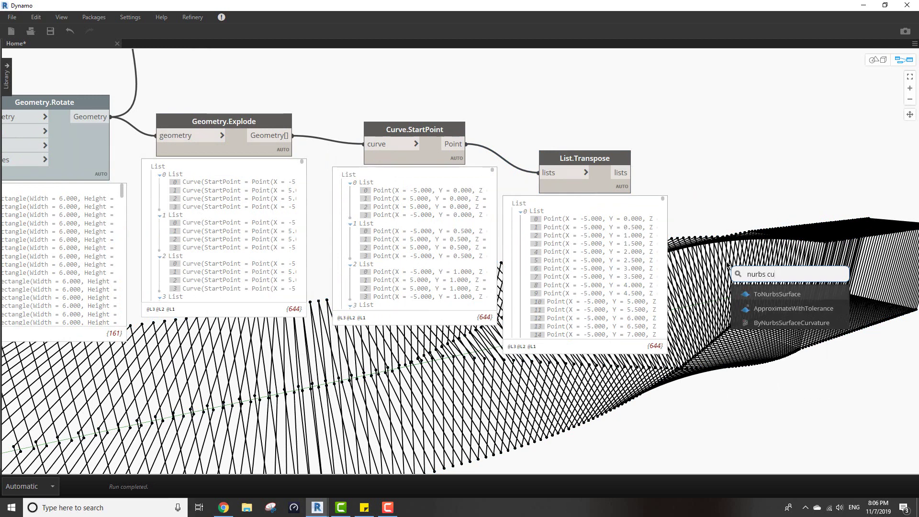
pyautogui.press('BackSpace')
pyautogui.press('BackSpace')
pyautogui.press('BackSpace')
pyautogui.press('BackSpace')
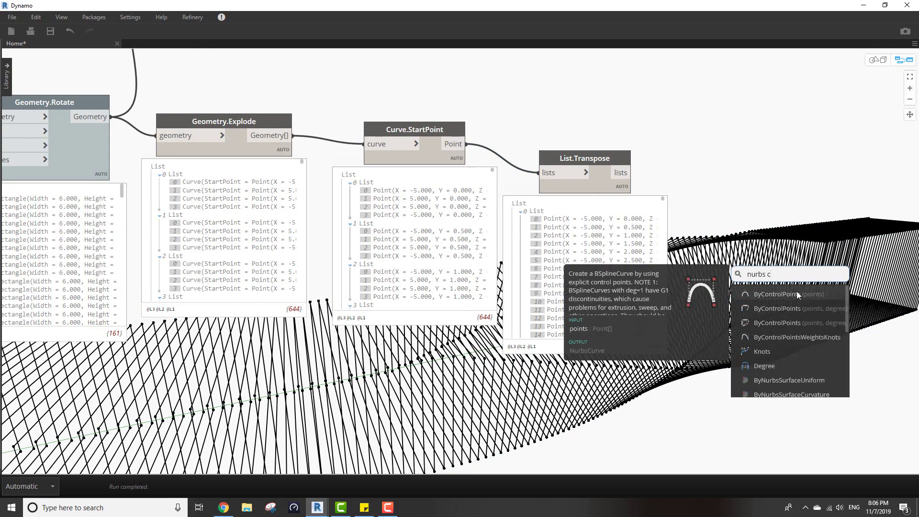
pyautogui.scroll(-3, 786, 325)
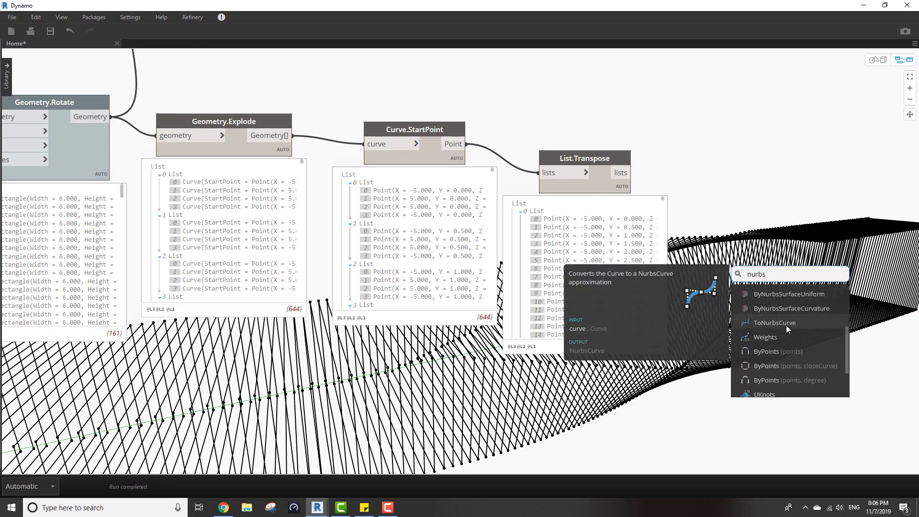
pyautogui.click(783, 355)
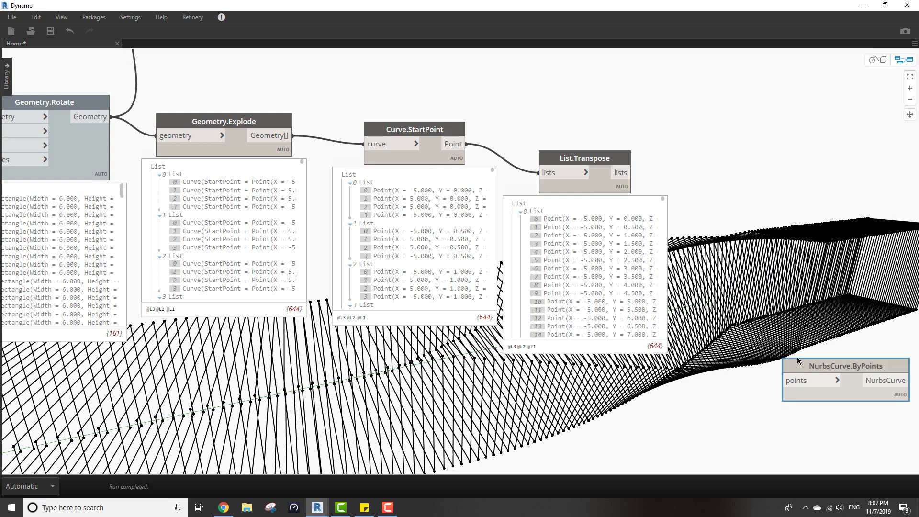
# Place NurbsCurve.ByPoints beside List.Transpose and feed it the transposed point lists
pyautogui.moveTo(794, 359); pyautogui.dragTo(730, 186)
pyautogui.click(620, 172)
pyautogui.click(717, 178)
pyautogui.click(803, 314)
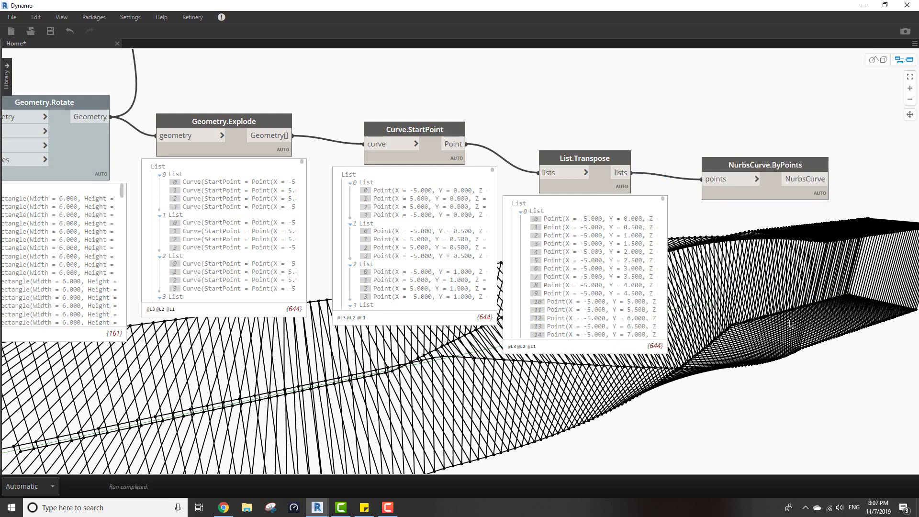
pyautogui.moveTo(662, 235); pyautogui.dragTo(584, 220, button='middle')
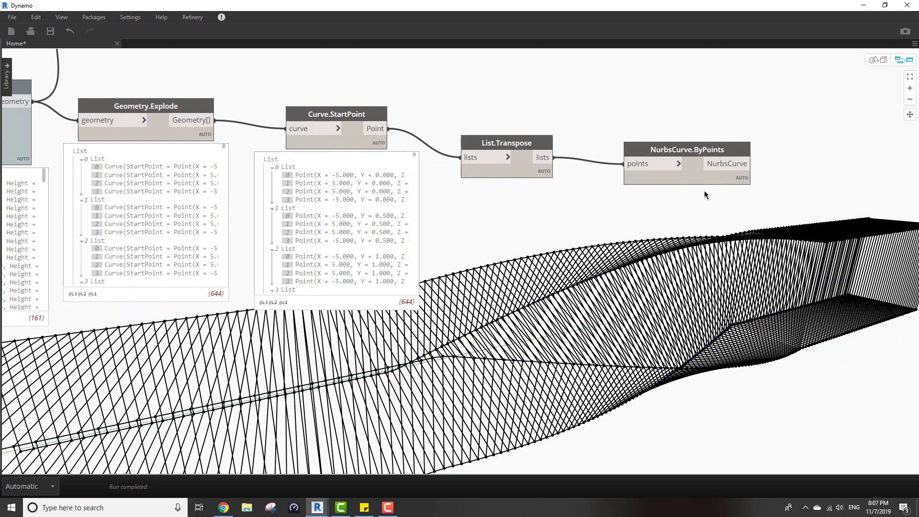
pyautogui.moveTo(677, 149); pyautogui.dragTo(650, 122)
# Hide the geometry preview of all nodes except NurbsCurve.ByPoints and inspect the edge curves from another angle
pyautogui.scroll(-5, 570, 234)
pyautogui.moveTo(564, 265); pyautogui.dragTo(415, 180)
pyautogui.rightClick(512, 135)
pyautogui.click(541, 175)
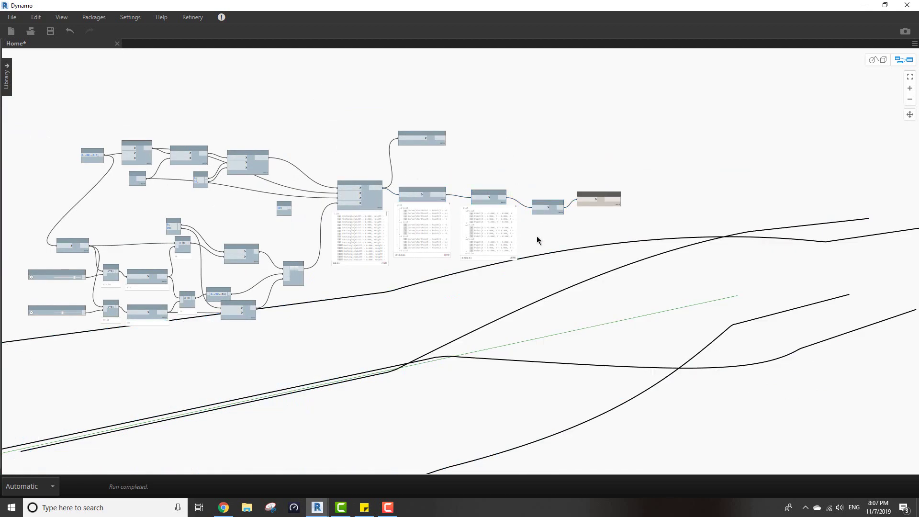
pyautogui.scroll(2, 582, 307)
pyautogui.hotkey('ctrl', 'b')
pyautogui.moveTo(623, 314); pyautogui.dragTo(662, 301, button='right')
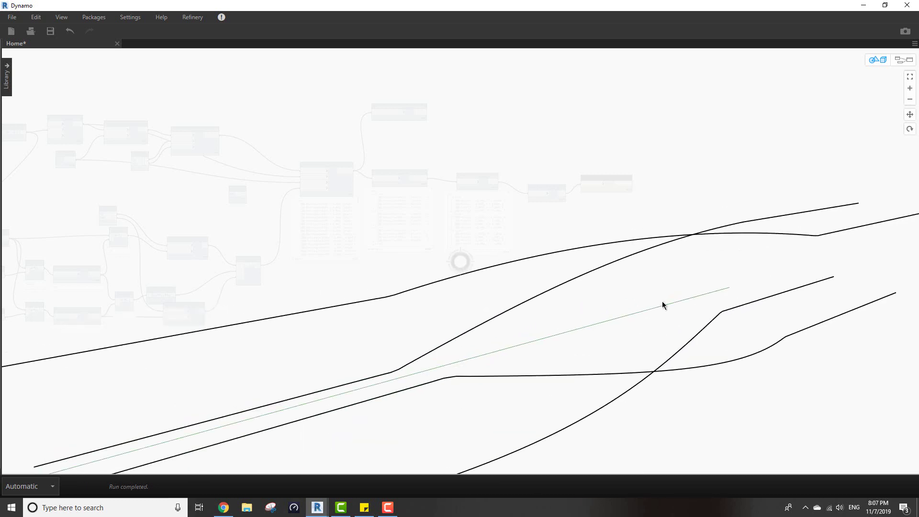
pyautogui.hotkey('ctrl', 'b')
# Add a List.ShiftIndices node beyond NurbsCurve.ByPoints and feed the NurbsCurve output into its list input
pyautogui.scroll(8, 587, 200)
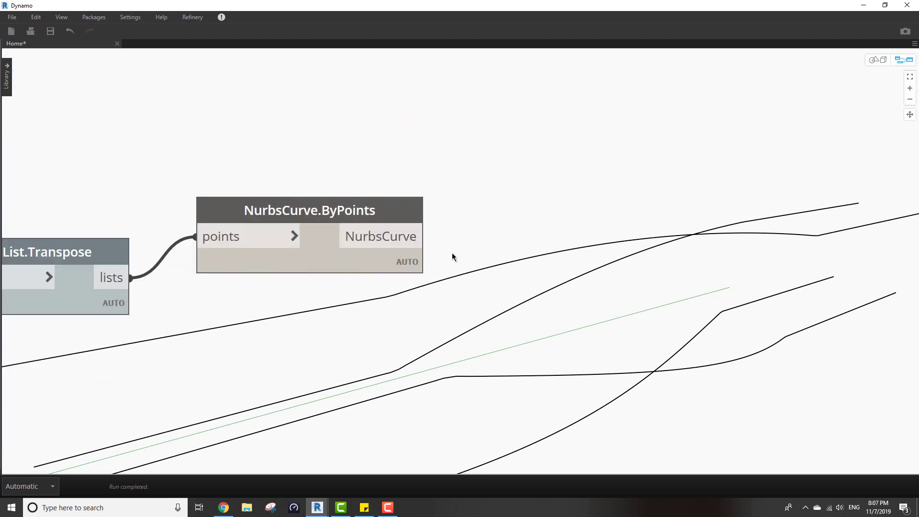
pyautogui.doubleClick(570, 243)
pyautogui.write('shif')
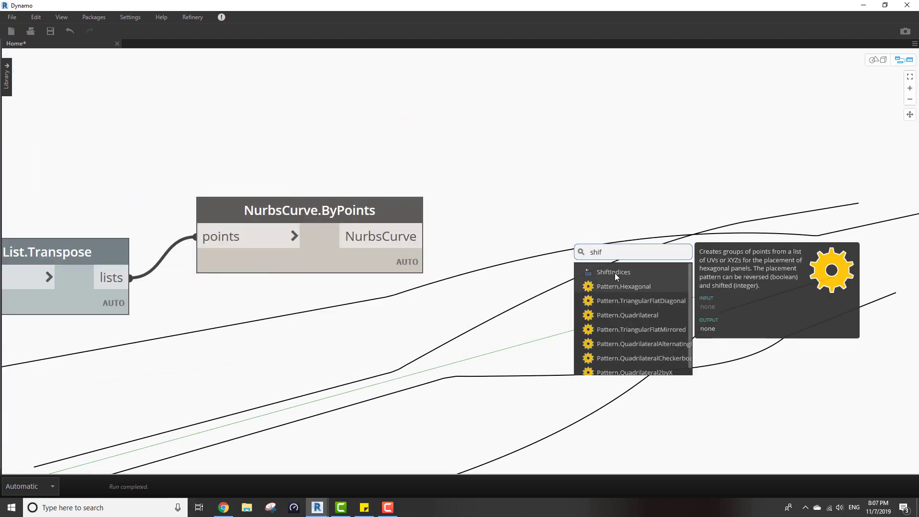
pyautogui.click(614, 272)
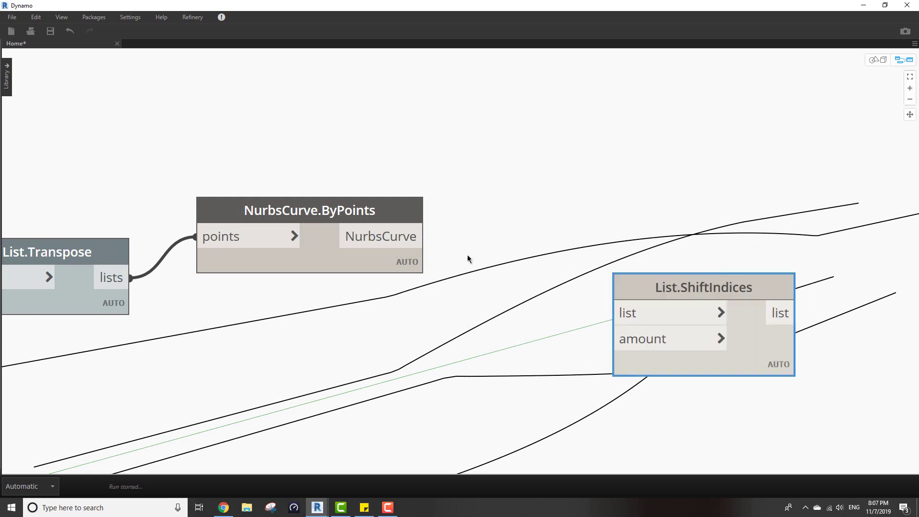
pyautogui.moveTo(618, 289); pyautogui.dragTo(513, 281)
pyautogui.click(424, 237)
pyautogui.click(505, 305)
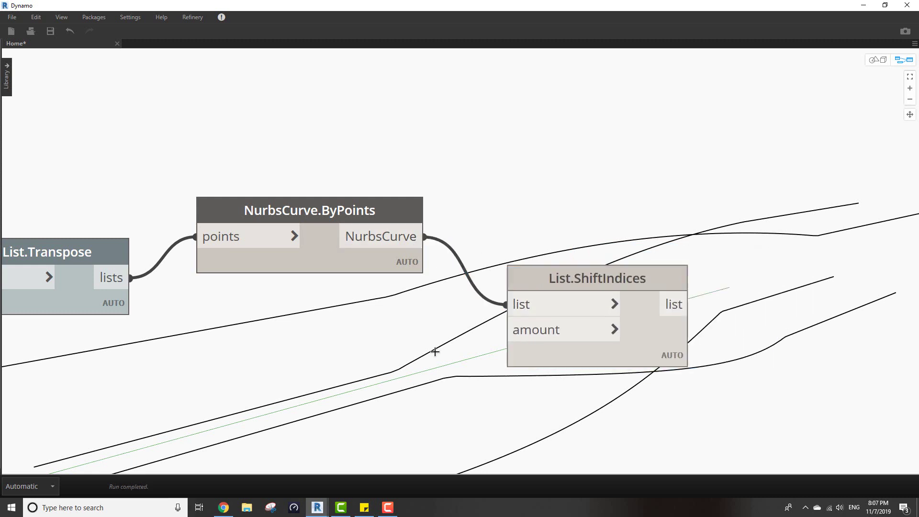
# Set the shift amount of List.ShiftIndices with a code block of value 1 and nudge the node closer
pyautogui.doubleClick(343, 315)
pyautogui.write('1')
pyautogui.click(447, 304)
pyautogui.click(413, 350)
pyautogui.click(528, 329)
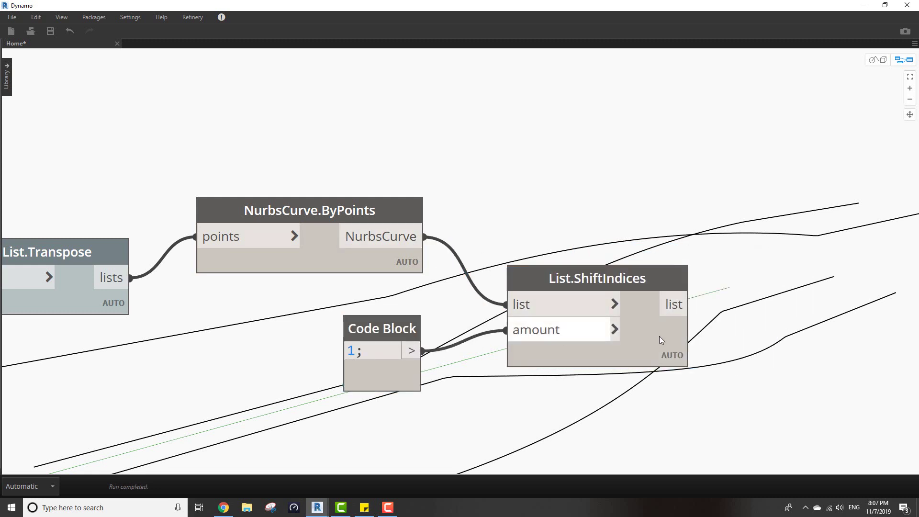
pyautogui.moveTo(637, 280); pyautogui.dragTo(614, 294)
# Add a List Create node with two inputs, feeding the original curves into item0 and the shifted curves into item1
pyautogui.rightClick(668, 115)
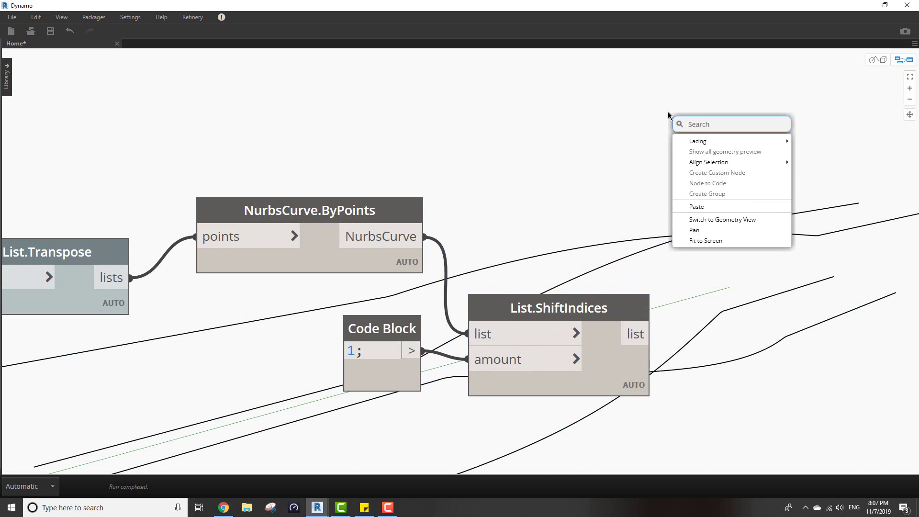
pyautogui.write('creat')
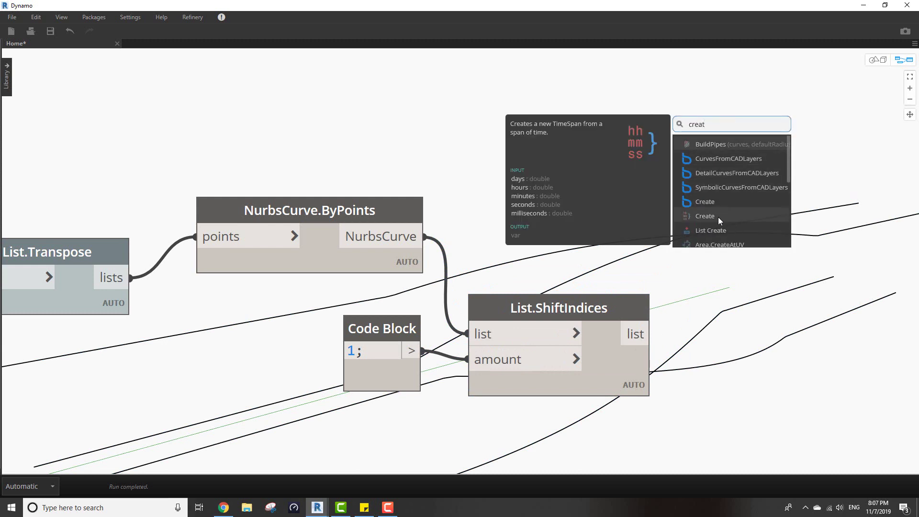
pyautogui.click(711, 230)
pyautogui.click(425, 236)
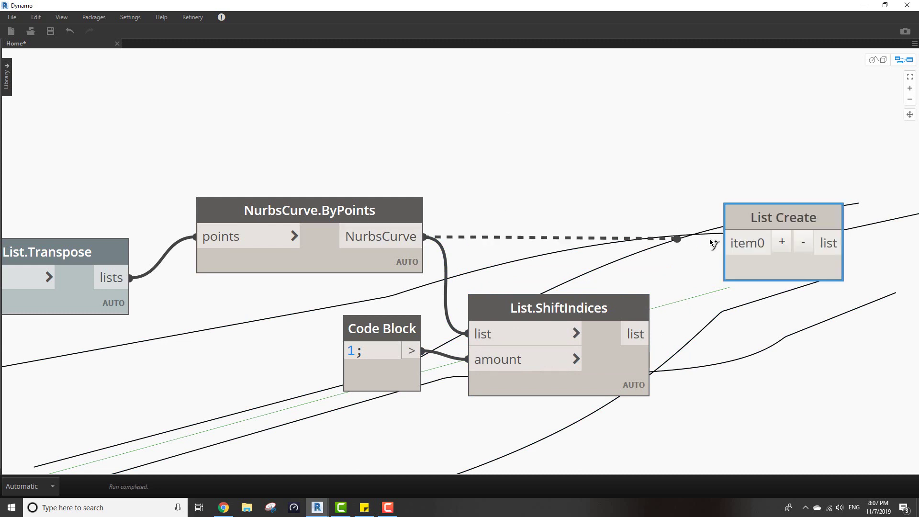
pyautogui.click(723, 243)
pyautogui.click(782, 242)
pyautogui.click(652, 334)
pyautogui.click(723, 269)
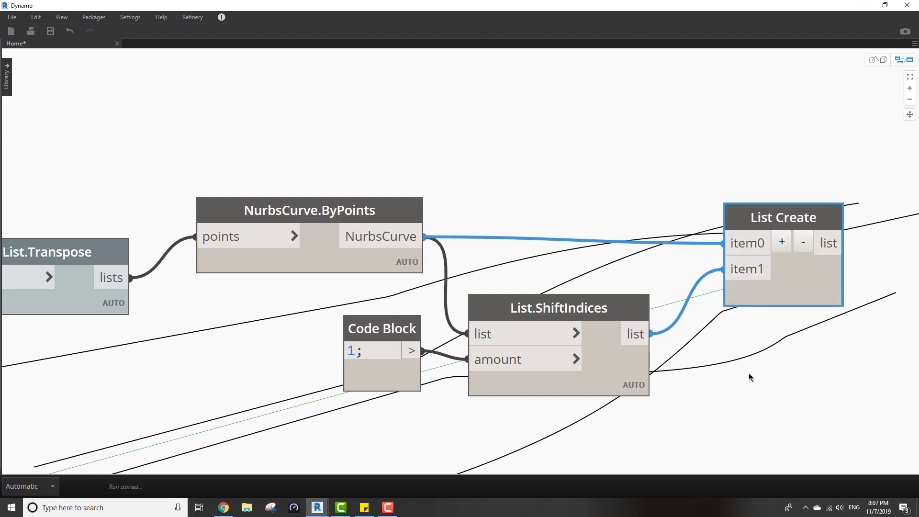
pyautogui.click(750, 377)
# Add a second List.Transpose node after List Create and feed it the combined curve list
pyautogui.moveTo(749, 377); pyautogui.dragTo(592, 342, button='middle')
pyautogui.rightClick(769, 273)
pyautogui.write('tr')
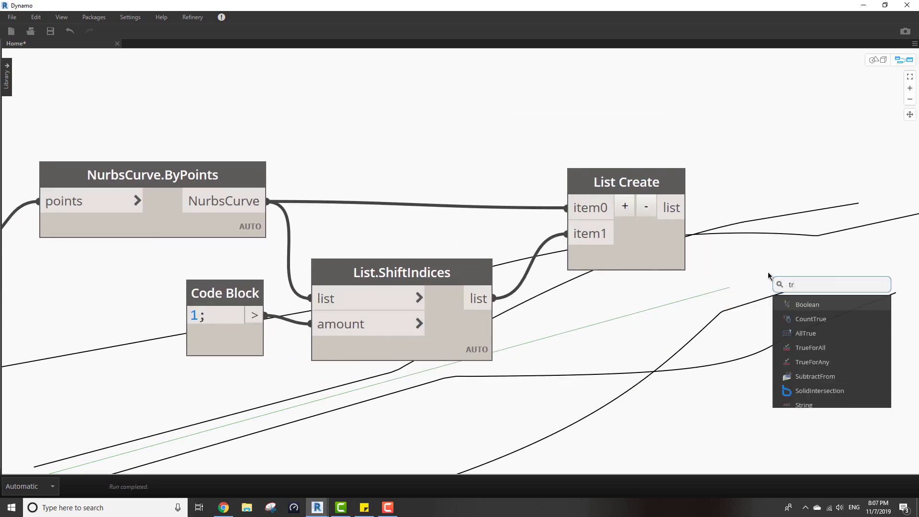
pyautogui.write('ans')
pyautogui.click(810, 318)
pyautogui.click(687, 208)
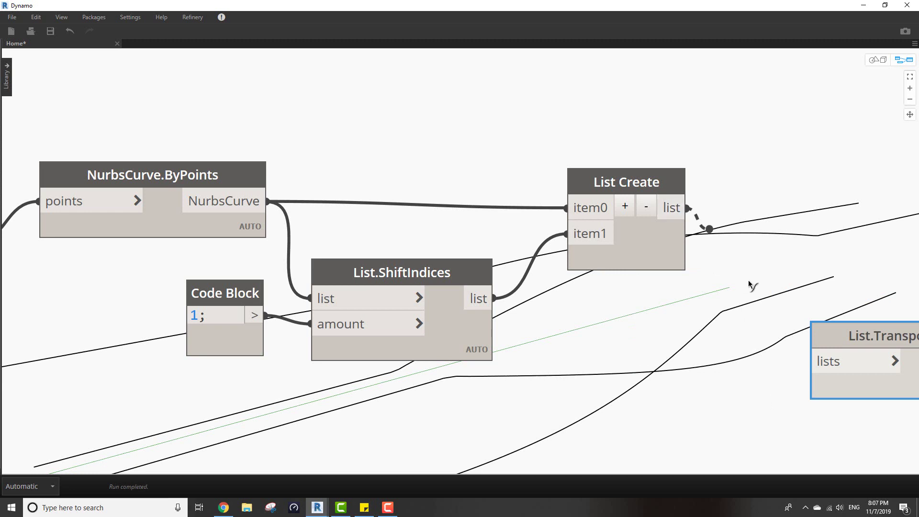
pyautogui.click(782, 263)
pyautogui.moveTo(812, 237); pyautogui.dragTo(801, 208)
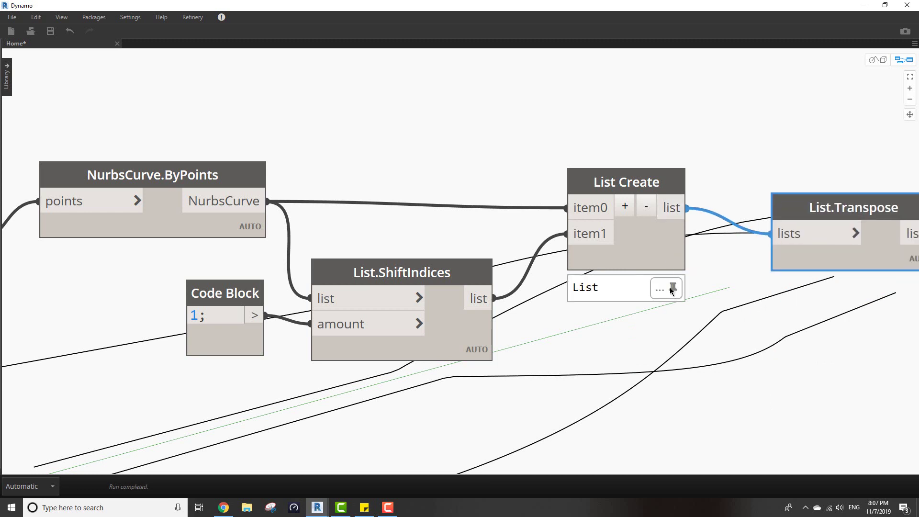
# Compare the nested curve lists output by List Create and the new List.Transpose node
pyautogui.click(673, 289)
pyautogui.moveTo(615, 418); pyautogui.dragTo(455, 351, button='middle')
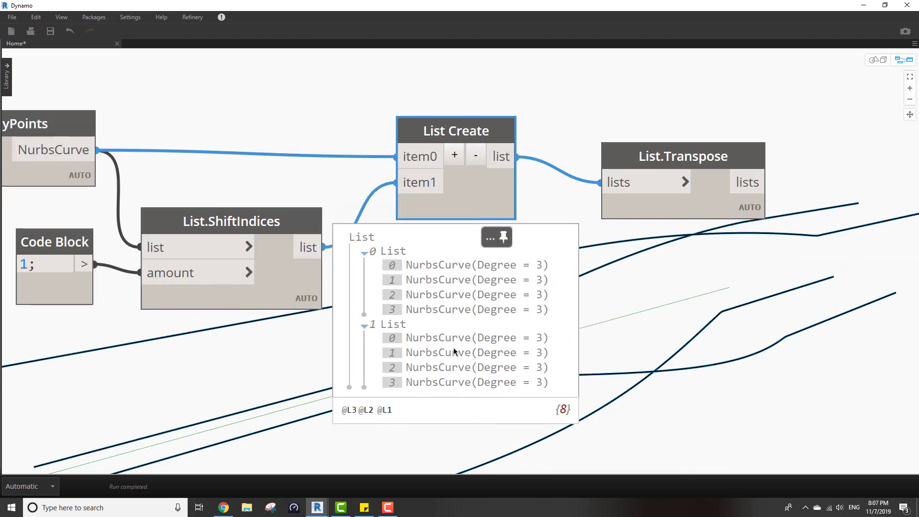
pyautogui.click(755, 206)
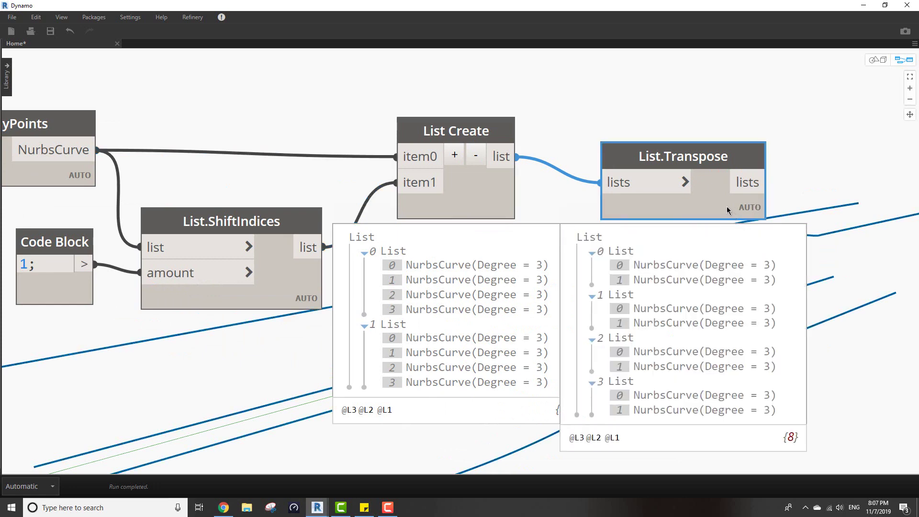
pyautogui.moveTo(755, 206); pyautogui.dragTo(731, 190)
pyautogui.moveTo(763, 263); pyautogui.dragTo(598, 300, button='middle')
pyautogui.click(645, 289)
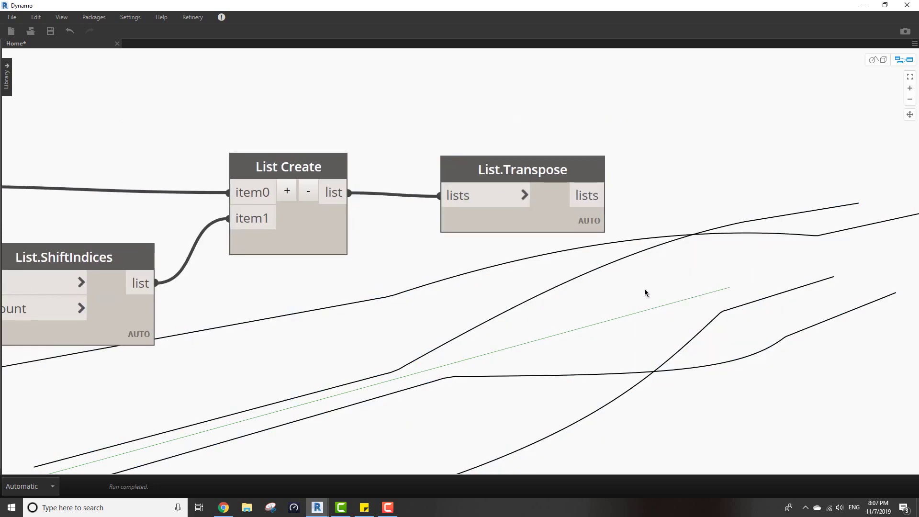
# Add a Surface.ByLoft node fed by the transposed curve pairs and inspect the lofted surfaces in 3D
pyautogui.rightClick(645, 293)
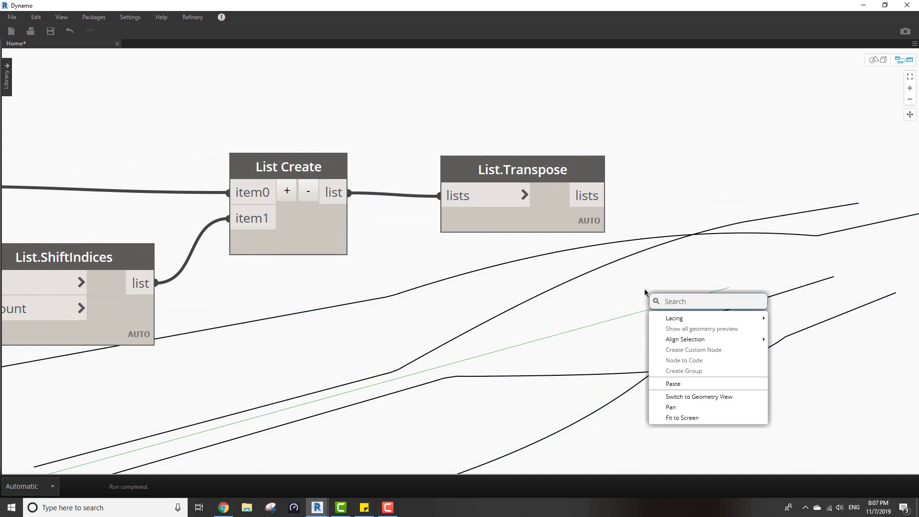
pyautogui.write('loft')
pyautogui.click(689, 322)
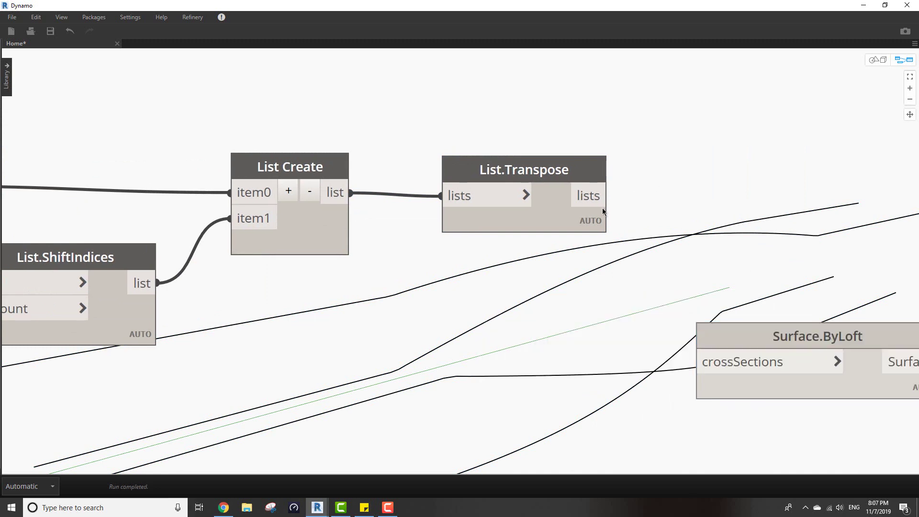
pyautogui.moveTo(604, 199); pyautogui.dragTo(699, 361)
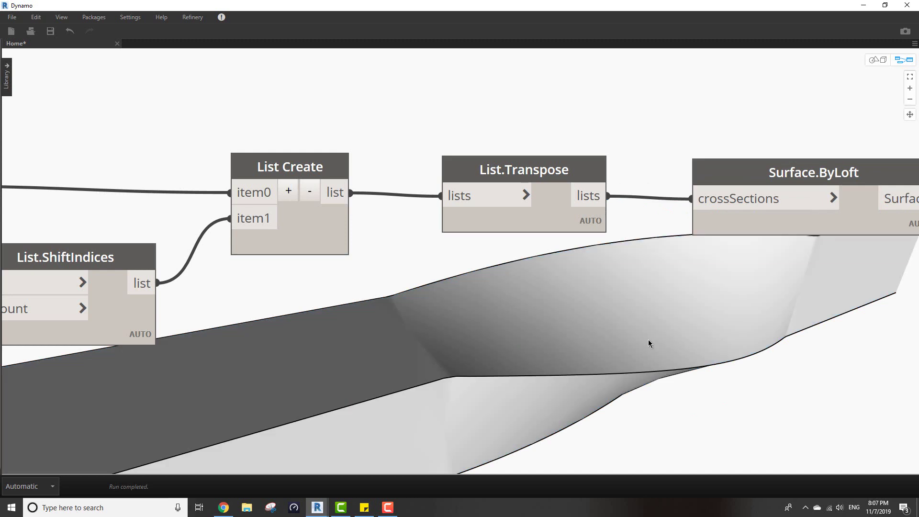
pyautogui.hotkey('ctrl', 'b')
pyautogui.moveTo(648, 340); pyautogui.dragTo(680, 339, button='right')
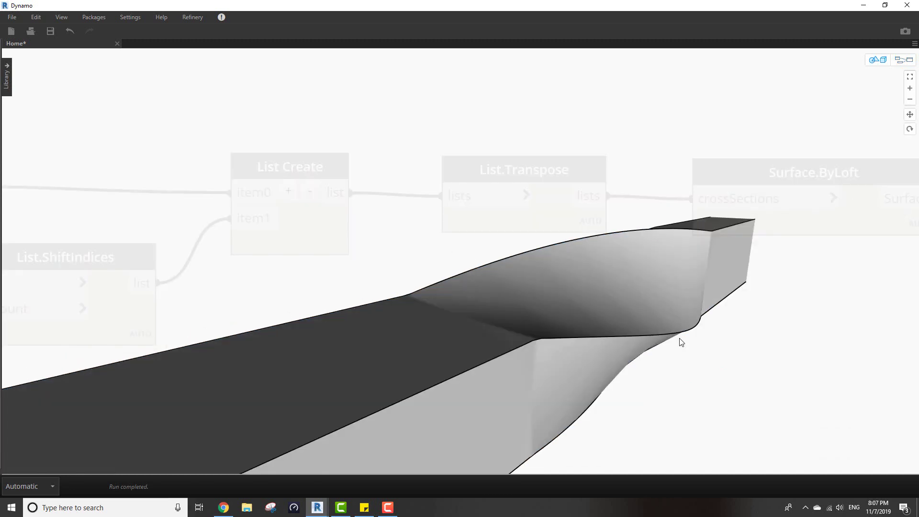
pyautogui.hotkey('ctrl', 'b')
# Hide the geometry preview of all nodes except the new Surface.ByLoft
pyautogui.scroll(-5, 667, 337)
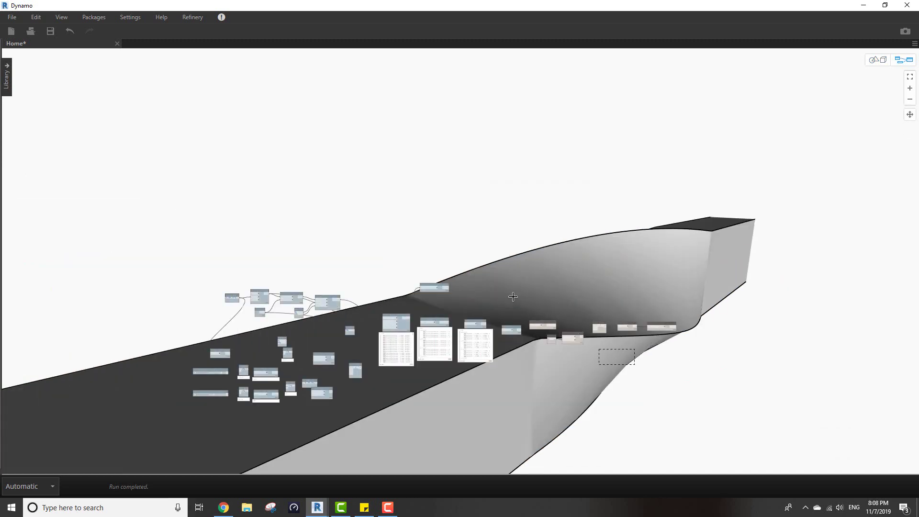
pyautogui.moveTo(514, 296); pyautogui.dragTo(523, 254)
pyautogui.rightClick(524, 254)
pyautogui.click(554, 292)
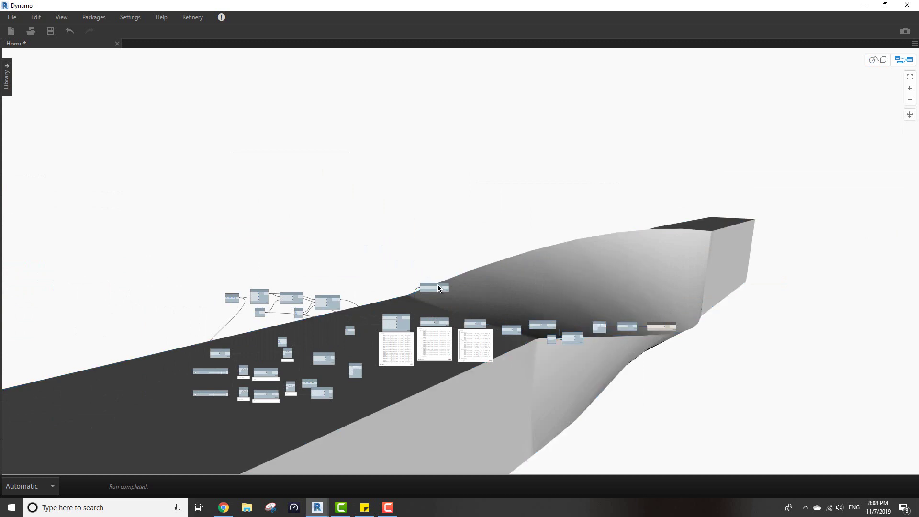
# Display the output of the new Surface.ByLoft node for comparison with the earlier loft
pyautogui.scroll(8, 697, 334)
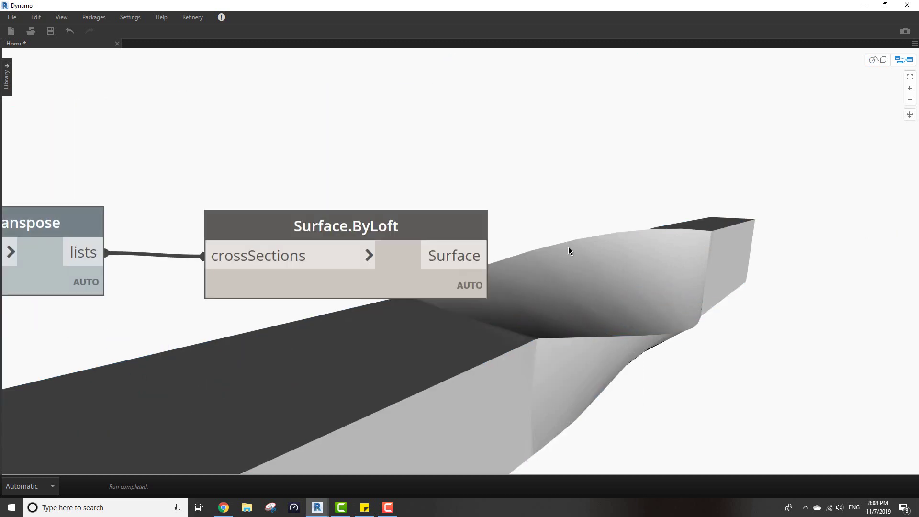
pyautogui.scroll(-4, 568, 249)
pyautogui.moveTo(518, 385); pyautogui.dragTo(521, 383)
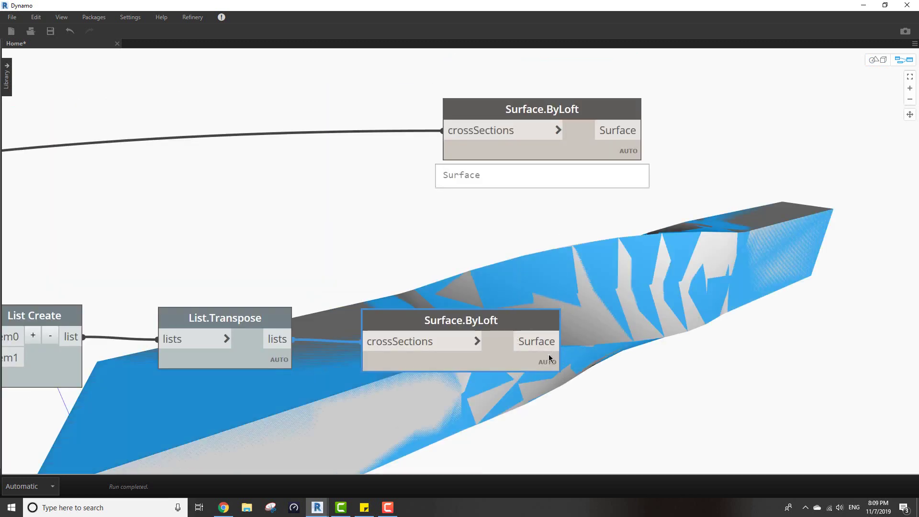
pyautogui.click(550, 234)
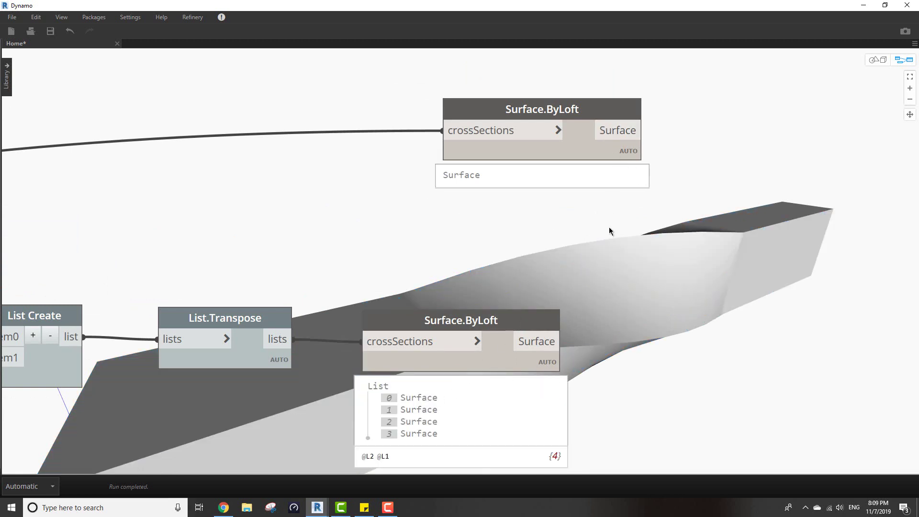
# Delete the earlier Surface.ByLoft node that lofts the rotated rectangles directly
pyautogui.moveTo(617, 227); pyautogui.dragTo(577, 143)
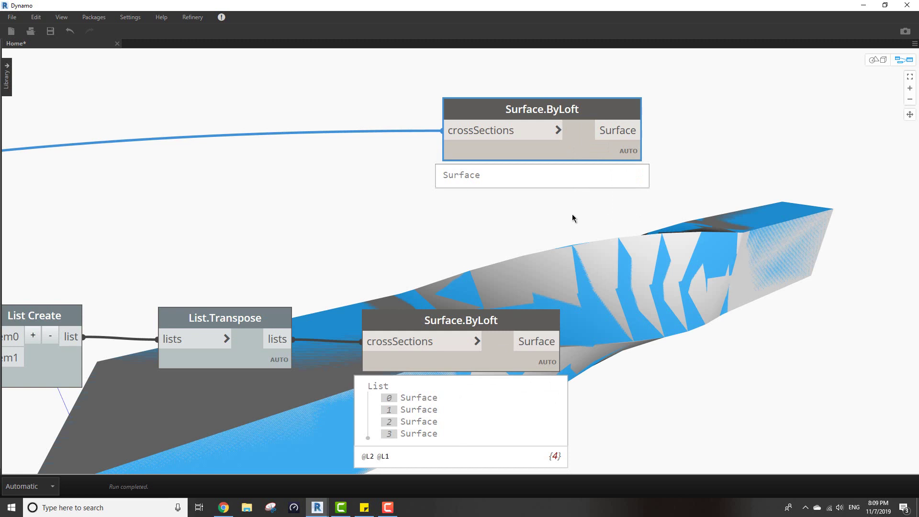
pyautogui.press('Delete')
pyautogui.moveTo(470, 283); pyautogui.dragTo(417, 250, button='middle')
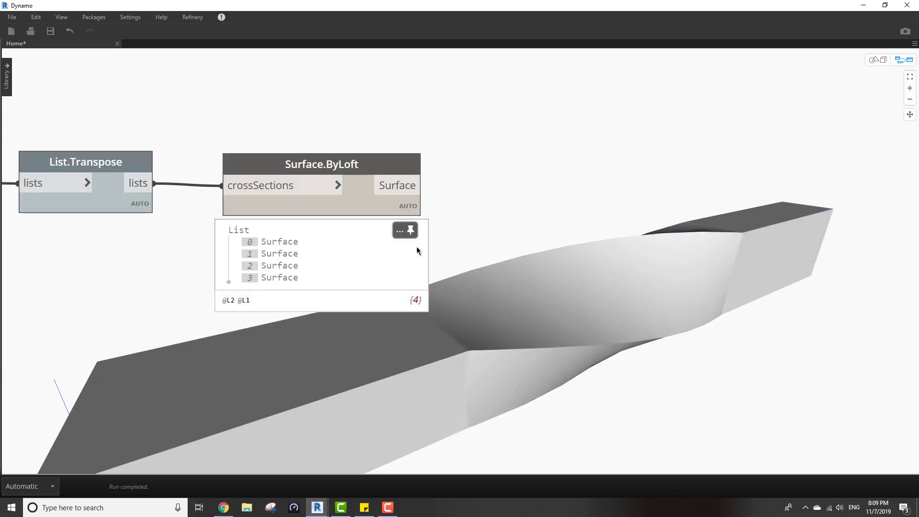
# Highlight the individual lofted surfaces from the Surface.ByLoft output list to identify each side of the bridge in 3D
pyautogui.click(282, 254)
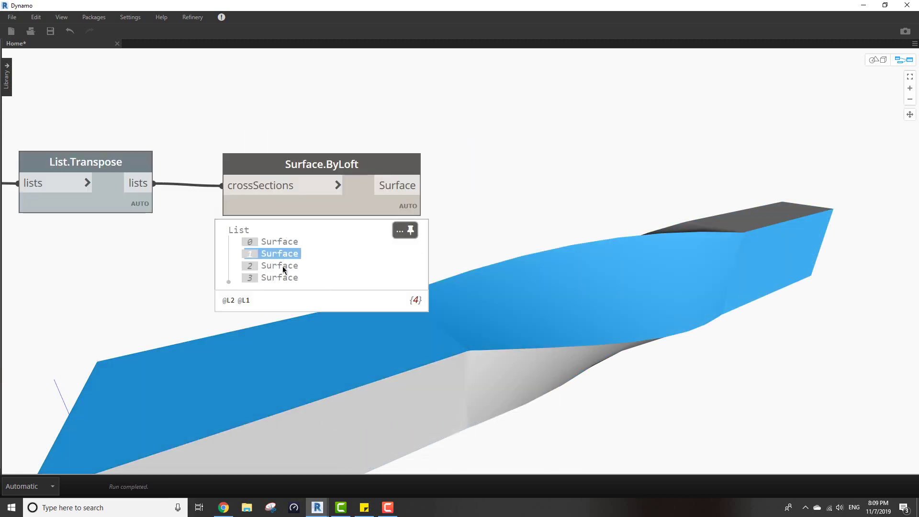
pyautogui.click(283, 266)
pyautogui.click(284, 278)
pyautogui.moveTo(452, 331)
pyautogui.mouseDown(button='right')
pyautogui.moveTo(414, 325)
pyautogui.moveTo(577, 324)
pyautogui.mouseUp(button='right')
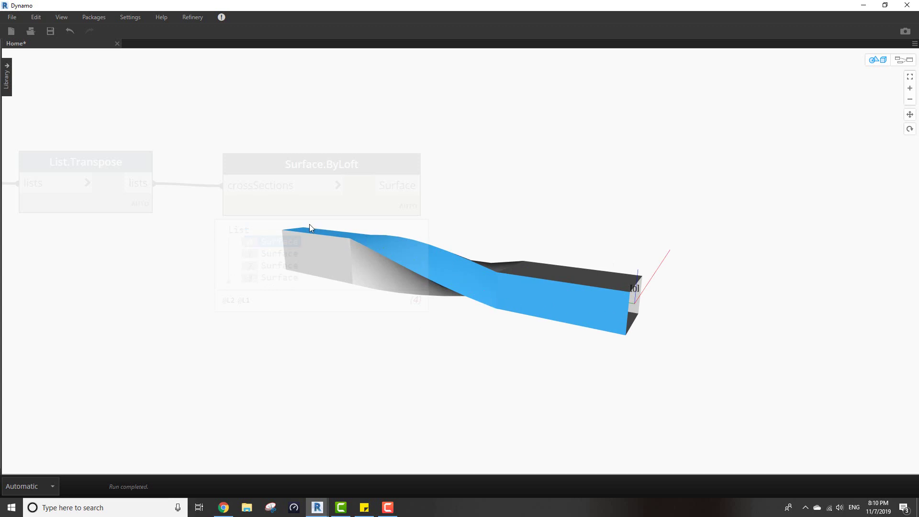
# Switch to the Dezeen article in the browser, review the twisting gallery's facade photos, and return to the Dynamo graph
pyautogui.hotkey('alt', 'Tab')
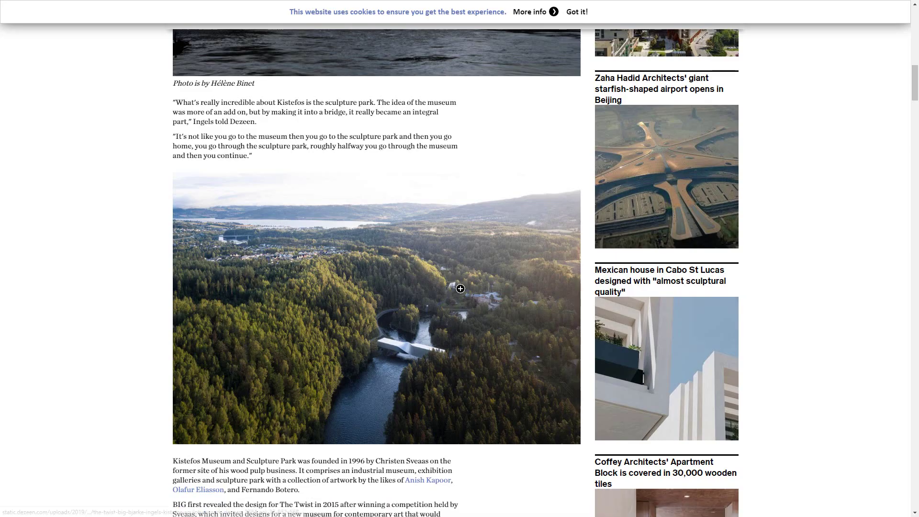
pyautogui.scroll(15, 434, 332)
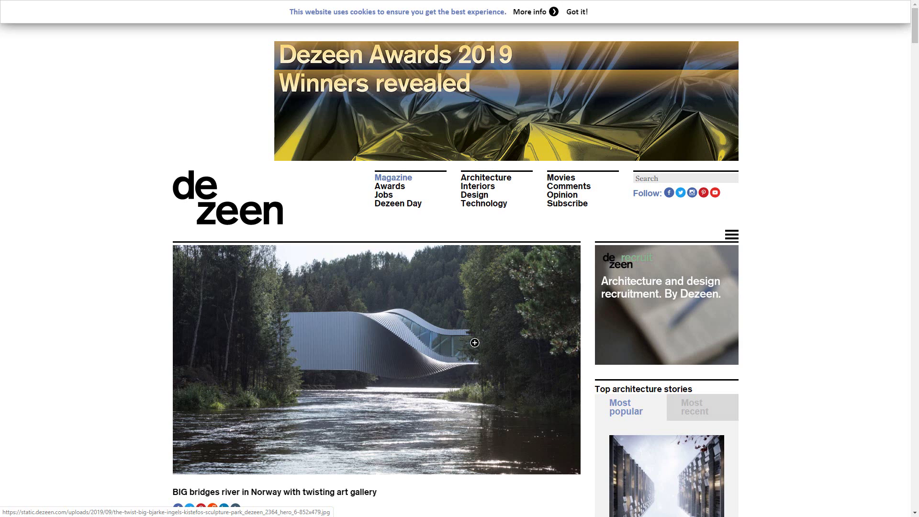
pyautogui.scroll(-20, 450, 355)
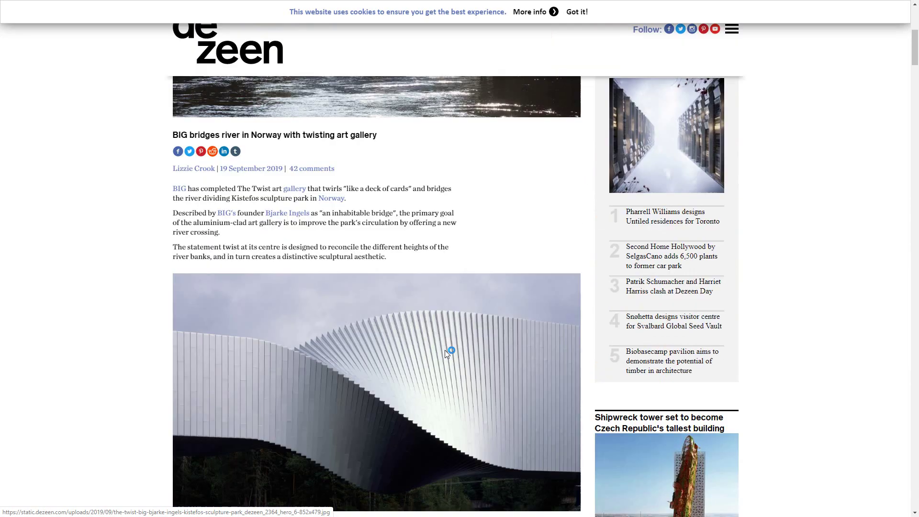
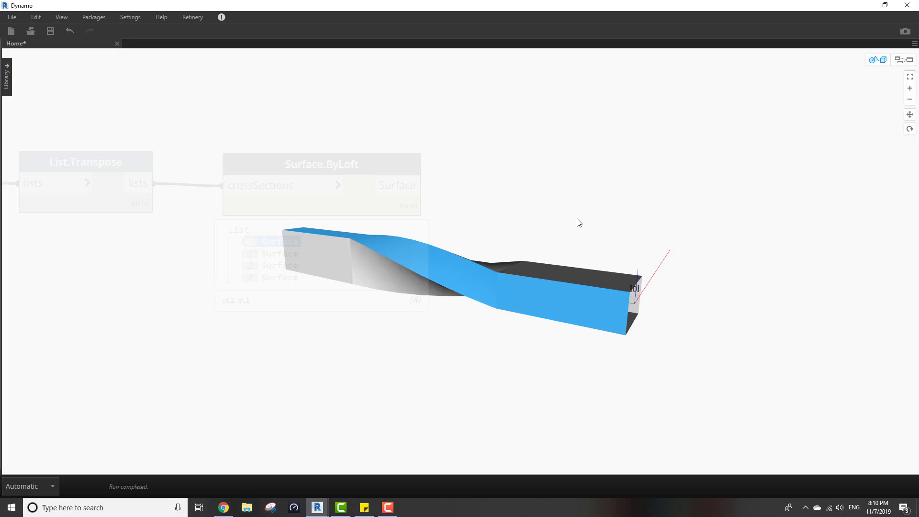
pyautogui.hotkey('ctrl', 'b')
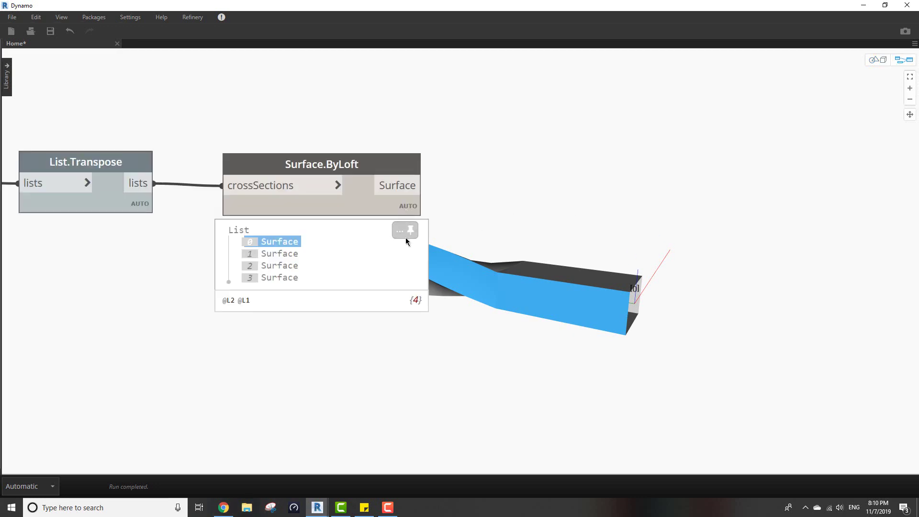
# Add a List.FirstItem node and feed it the Surface.ByLoft output
pyautogui.rightClick(541, 286)
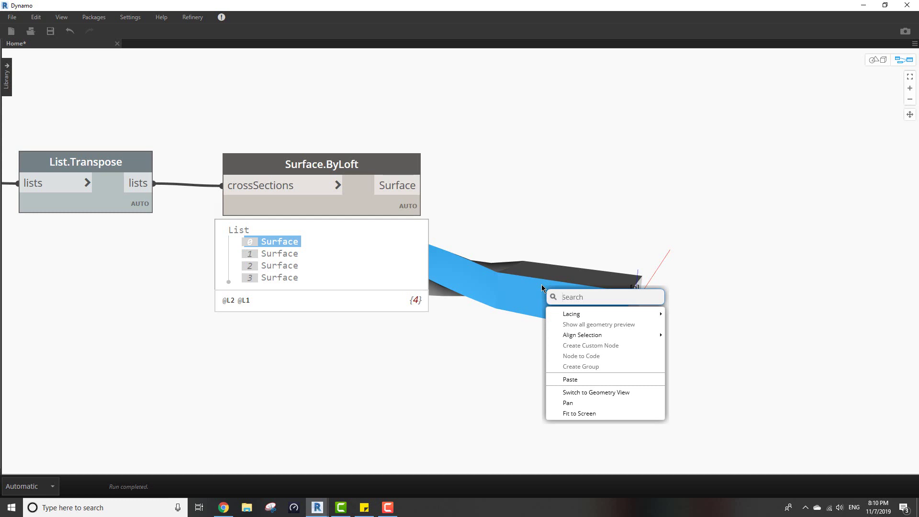
pyautogui.write('firs')
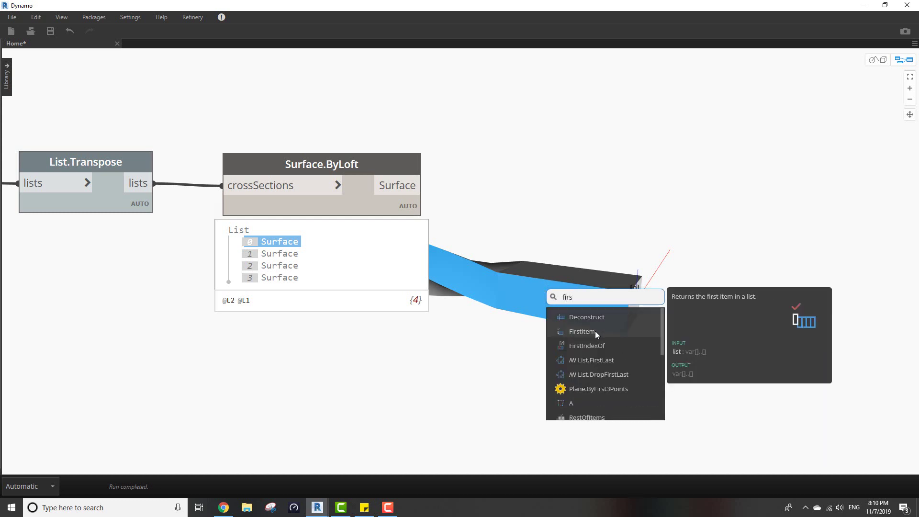
pyautogui.click(596, 331)
pyautogui.moveTo(618, 338); pyautogui.dragTo(483, 141)
pyautogui.moveTo(424, 185); pyautogui.dragTo(461, 168)
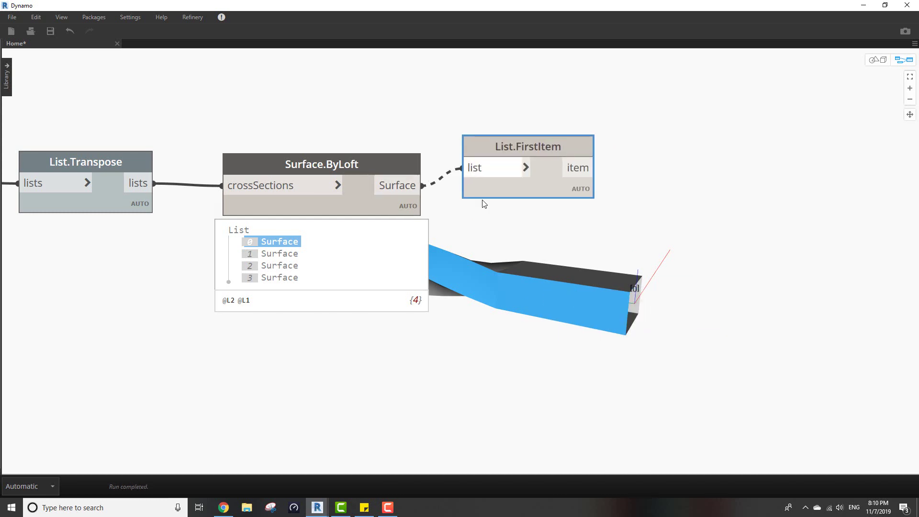
# Add a List.RestOfItems node below List.FirstItem and feed it the Surface.ByLoft output
pyautogui.rightClick(527, 259)
pyautogui.write('resto')
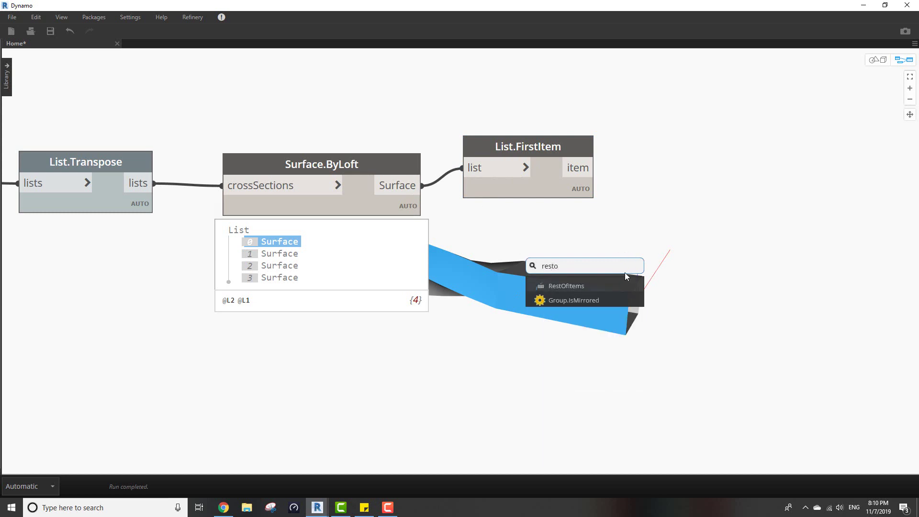
pyautogui.click(610, 286)
pyautogui.click(609, 316)
pyautogui.moveTo(641, 296); pyautogui.dragTo(516, 249)
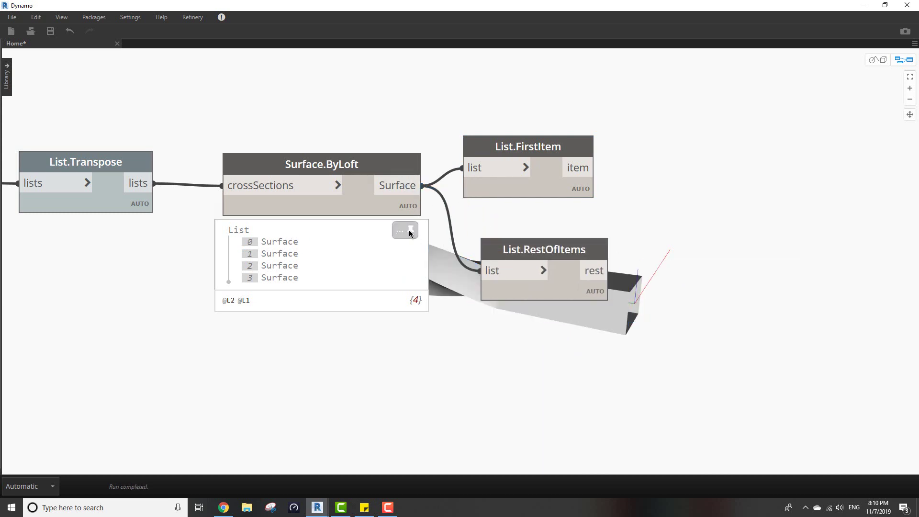
pyautogui.moveTo(559, 293); pyautogui.dragTo(537, 299)
# Inspect the surfaces output by List.RestOfItems from different angles in the 3D view
pyautogui.press('Escape')
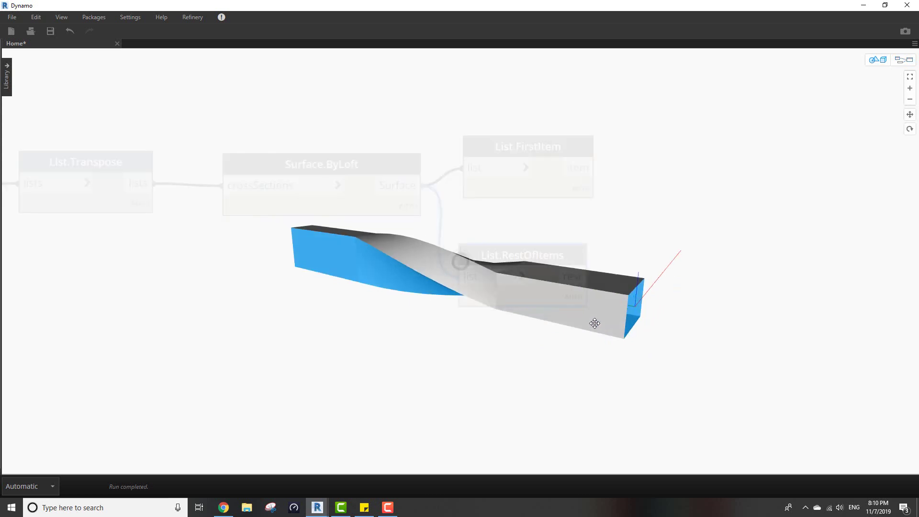
pyautogui.moveTo(595, 323); pyautogui.dragTo(558, 307, button='right')
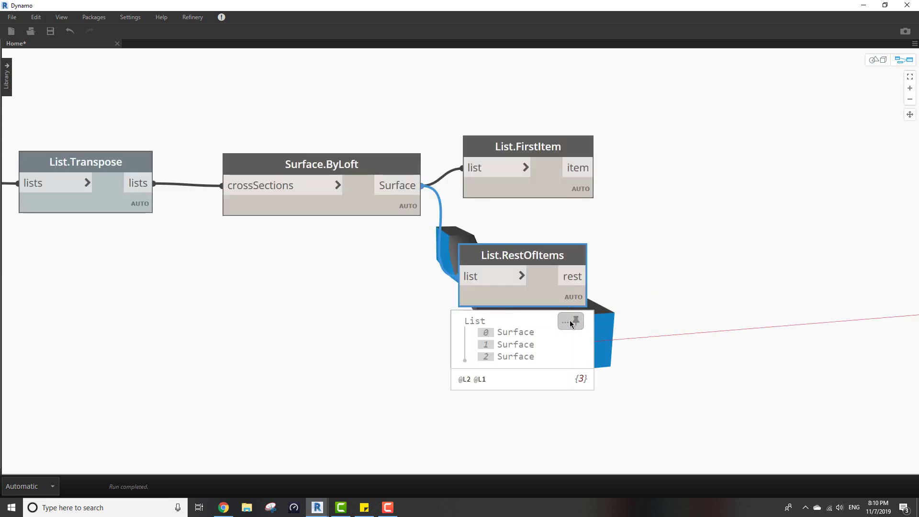
pyautogui.click(618, 288)
pyautogui.moveTo(617, 293); pyautogui.dragTo(532, 270, button='middle')
pyautogui.press('Escape')
pyautogui.moveTo(553, 278); pyautogui.dragTo(522, 266, button='right')
pyautogui.click(496, 274)
# Add the Surface.Thicken node with thickness and both_sides inputs beside List.RestOfItems
pyautogui.moveTo(473, 280); pyautogui.dragTo(389, 262, button='middle')
pyautogui.click(486, 248)
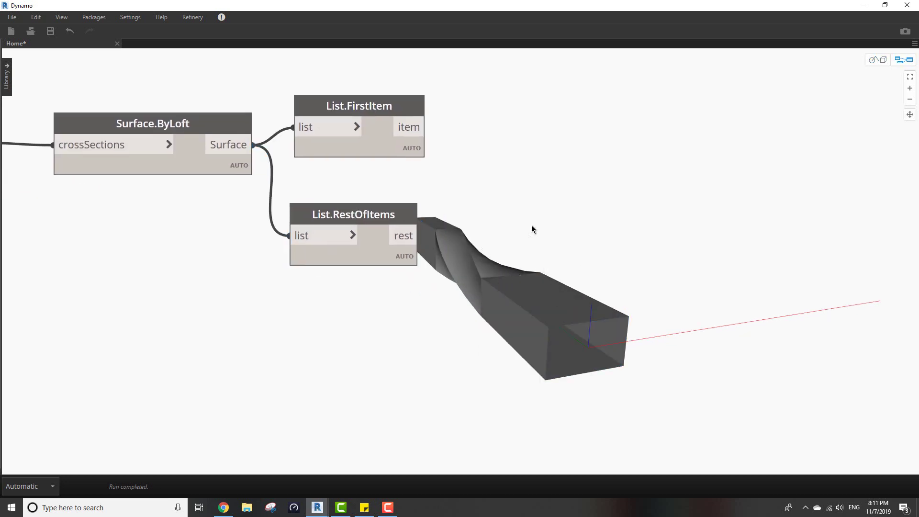
pyautogui.rightClick(534, 242)
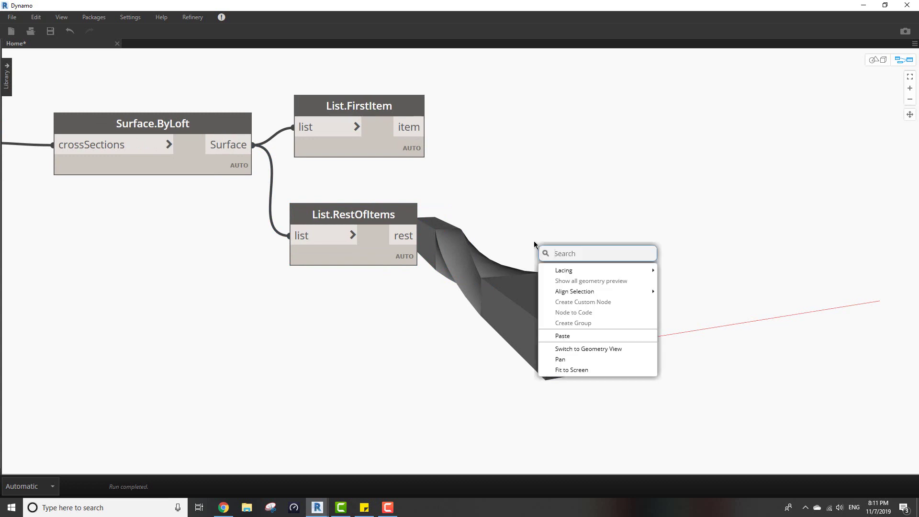
pyautogui.write('thick')
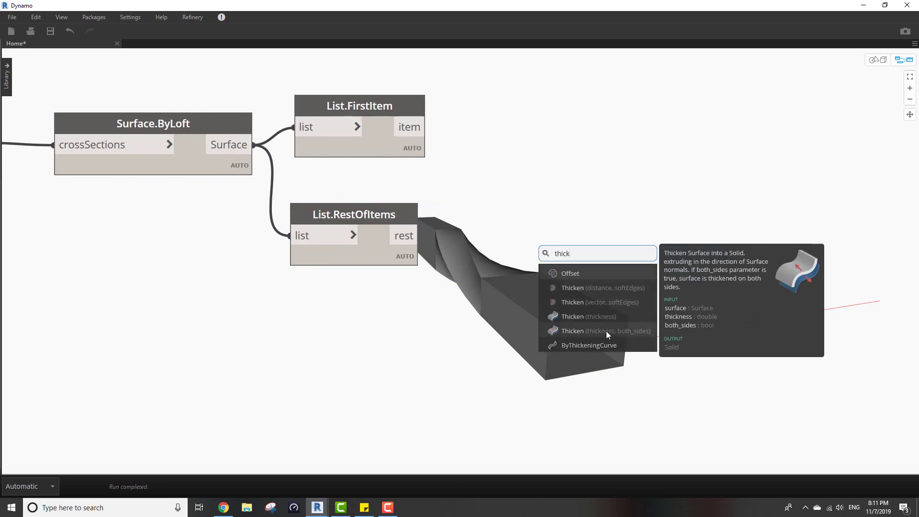
pyautogui.click(606, 332)
pyautogui.moveTo(623, 346); pyautogui.dragTo(552, 266)
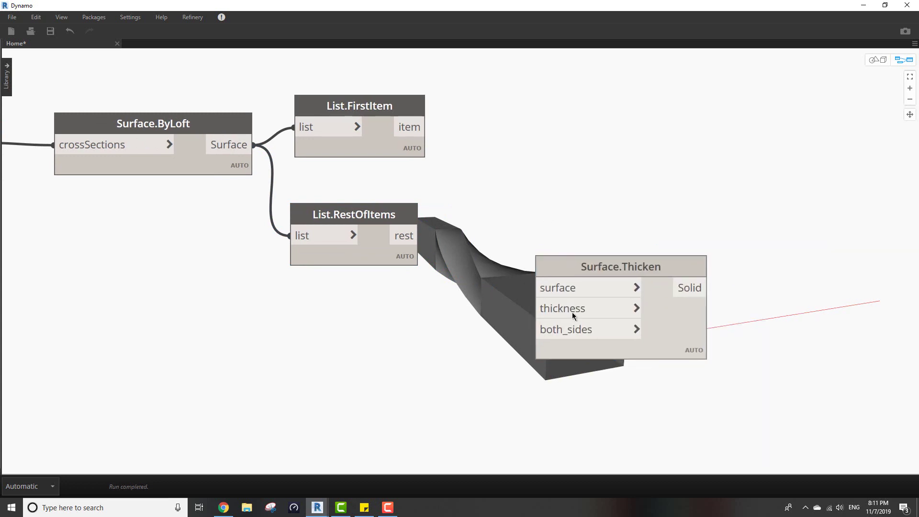
# Add a Boolean node set to False and connect it to Surface.Thicken's both_sides input
pyautogui.moveTo(542, 329)
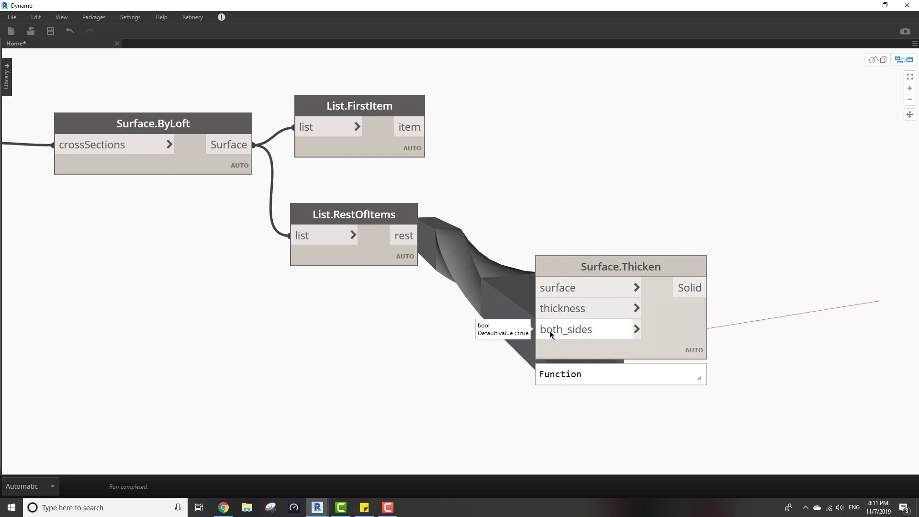
pyautogui.rightClick(361, 338)
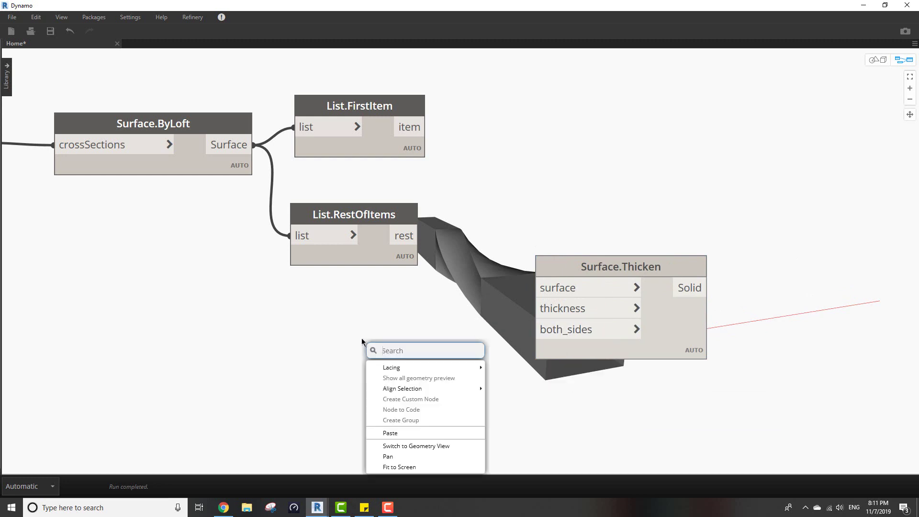
pyautogui.write('fals')
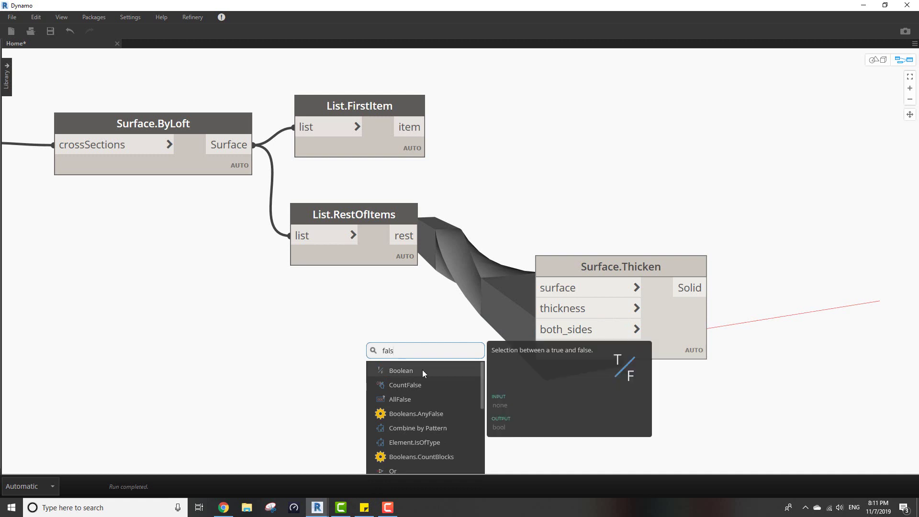
pyautogui.click(423, 371)
pyautogui.click(521, 402)
pyautogui.click(543, 332)
pyautogui.moveTo(499, 382); pyautogui.dragTo(413, 348)
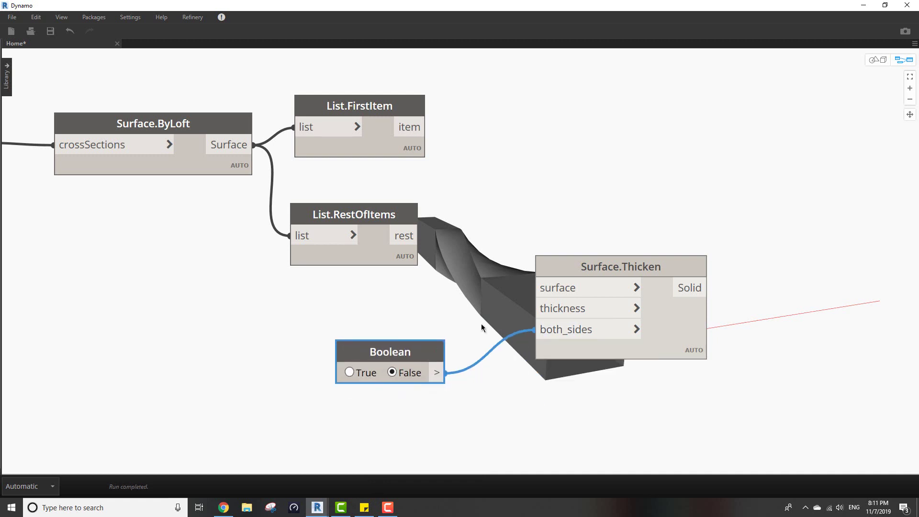
# Connect the List.RestOfItems output to Surface.Thicken's surface input and examine the thickening direction
pyautogui.click(544, 287)
pyautogui.click(415, 232)
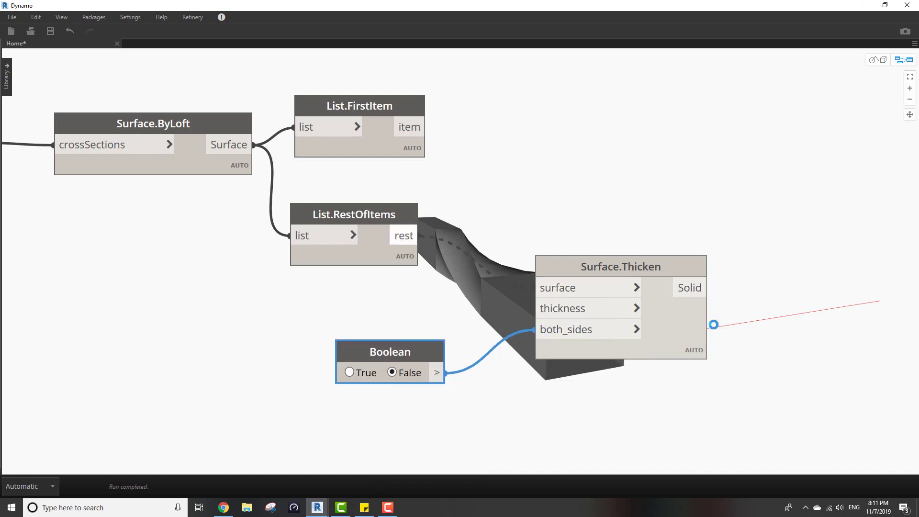
pyautogui.click(589, 396)
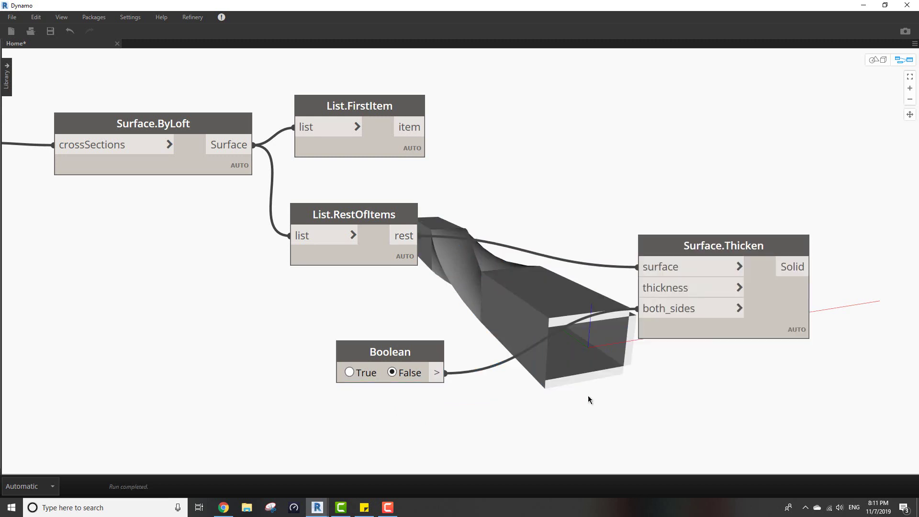
pyautogui.click(805, 297)
pyautogui.moveTo(691, 227); pyautogui.dragTo(616, 126, button='middle')
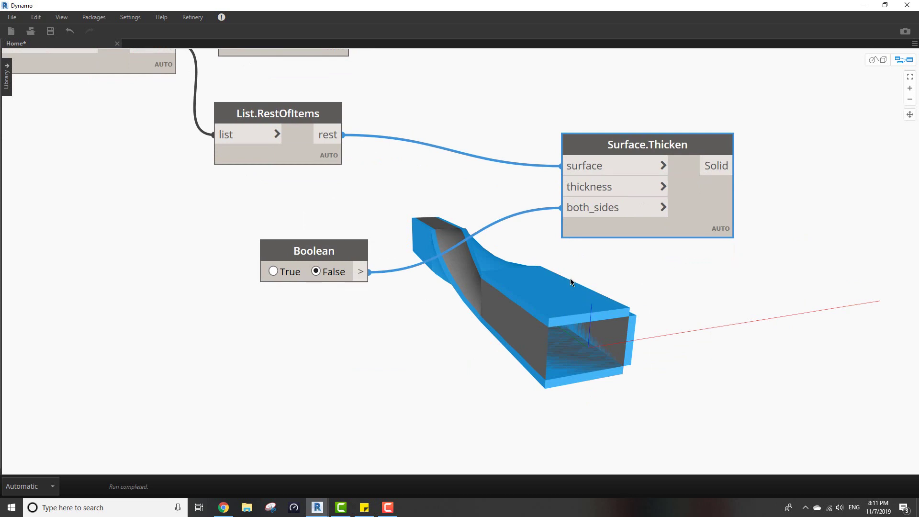
pyautogui.click(553, 329)
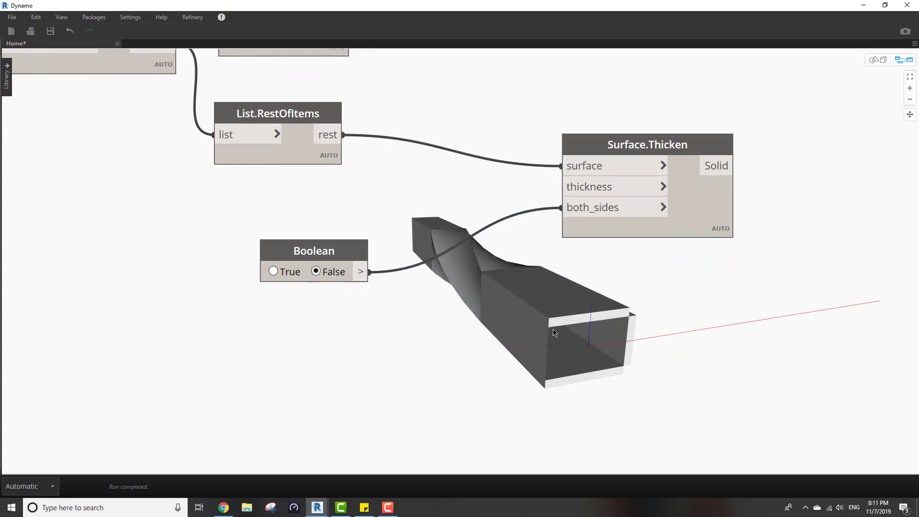
# Add a Code Block with the value -0.8 and connect it to Surface.Thicken's thickness input
pyautogui.doubleClick(373, 206)
pyautogui.write('-')
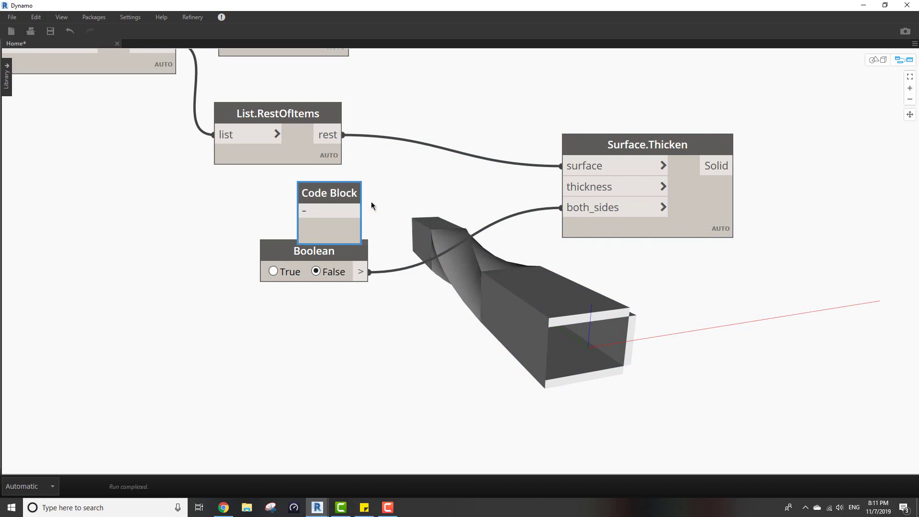
pyautogui.write('0.8')
pyautogui.moveTo(355, 238); pyautogui.dragTo(429, 227)
pyautogui.moveTo(314, 251); pyautogui.dragTo(379, 260)
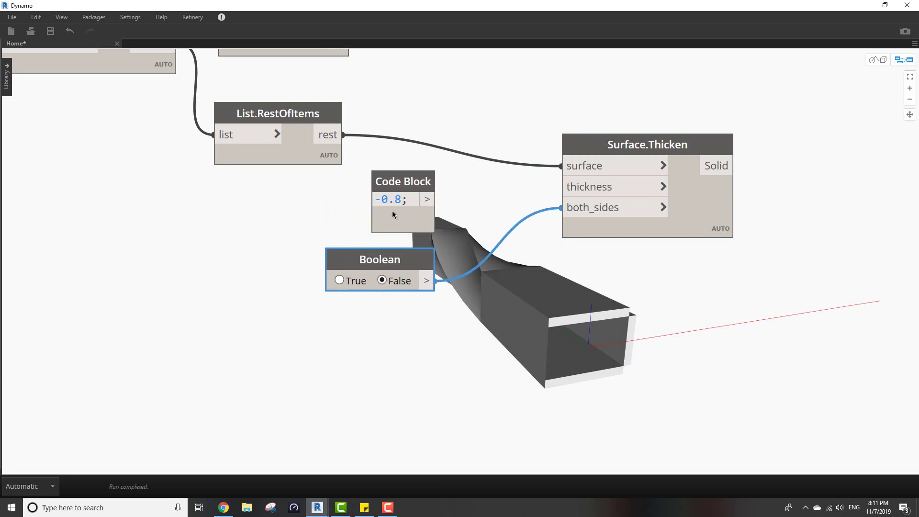
pyautogui.click(557, 191)
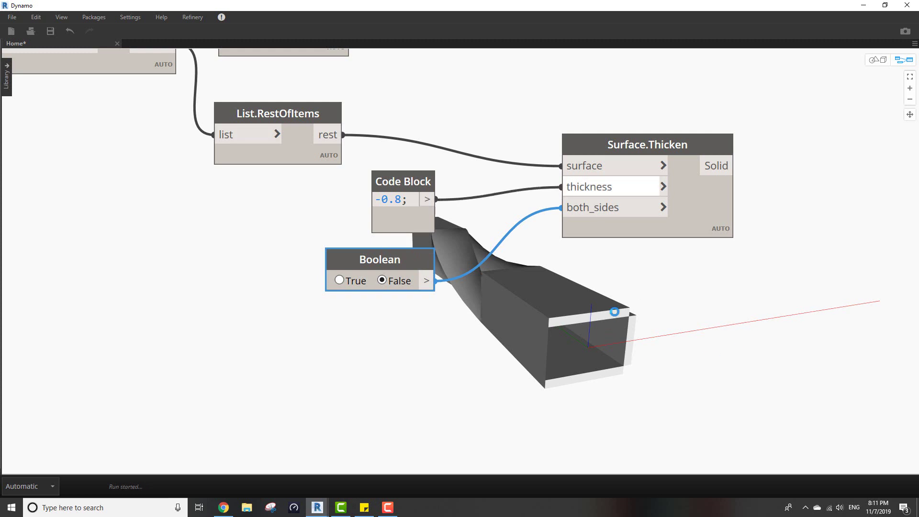
pyautogui.click(640, 418)
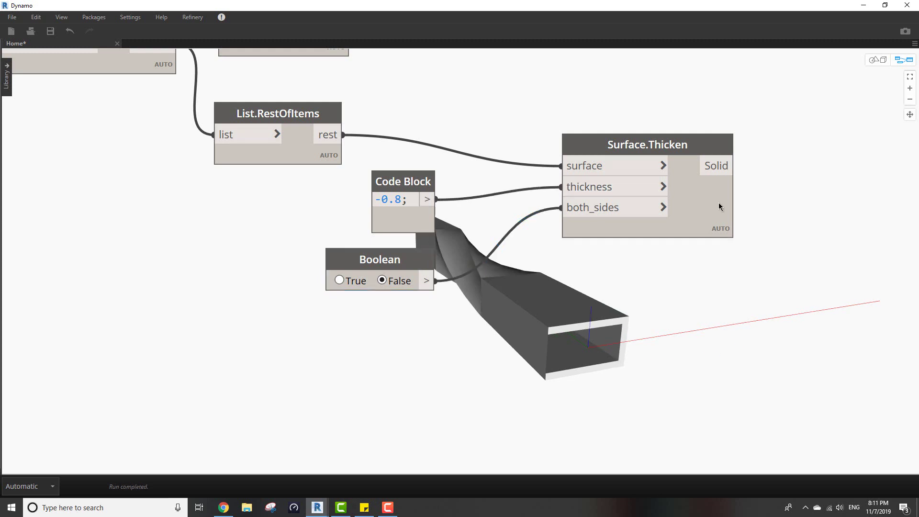
# Examine the inward-thickened walls at the bridge's open end in the 3D view
pyautogui.moveTo(711, 204); pyautogui.dragTo(684, 195)
pyautogui.hotkey('ctrl', 'b')
pyautogui.moveTo(634, 319); pyautogui.dragTo(747, 298, button='right')
pyautogui.hotkey('ctrl', 'b')
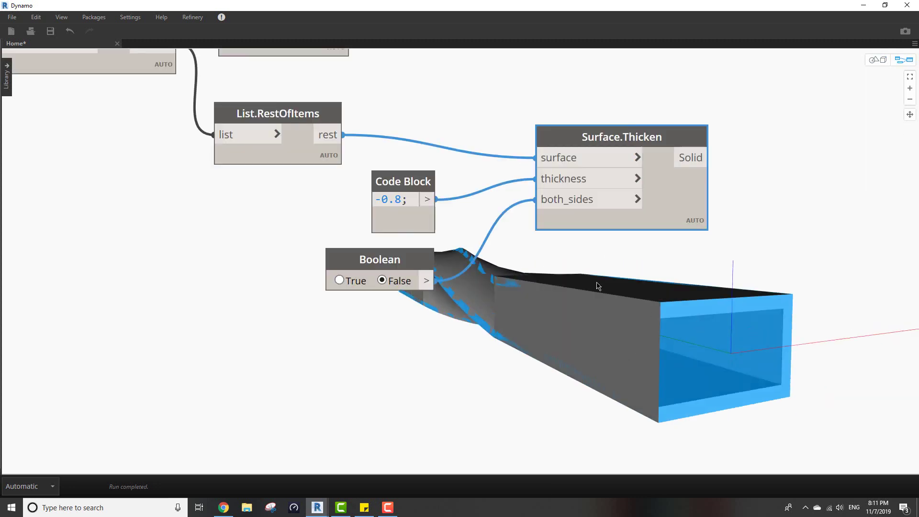
# Hide the geometry preview of the nodes feeding Surface.Thicken, including Surface.ByLoft, List.FirstItem and List.RestOfItems
pyautogui.scroll(-5, 573, 283)
pyautogui.moveTo(498, 313); pyautogui.dragTo(352, 200)
pyautogui.rightClick(403, 94)
pyautogui.click(446, 128)
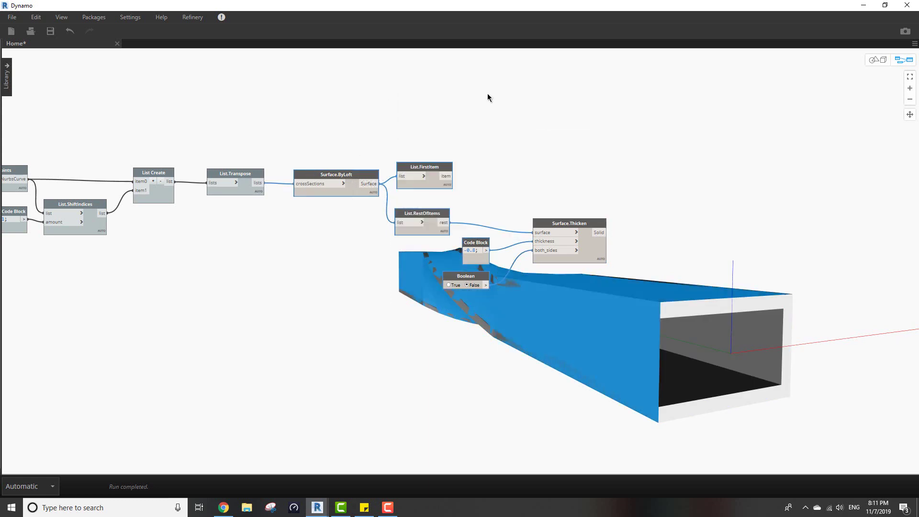
pyautogui.click(490, 94)
# Inspect the thickened solids in 3D and the output list of the Surface.Thicken node
pyautogui.hotkey('ctrl', 'b')
pyautogui.moveTo(527, 128); pyautogui.dragTo(674, 239, button='right')
pyautogui.hotkey('ctrl', 'b')
pyautogui.scroll(3, 665, 259)
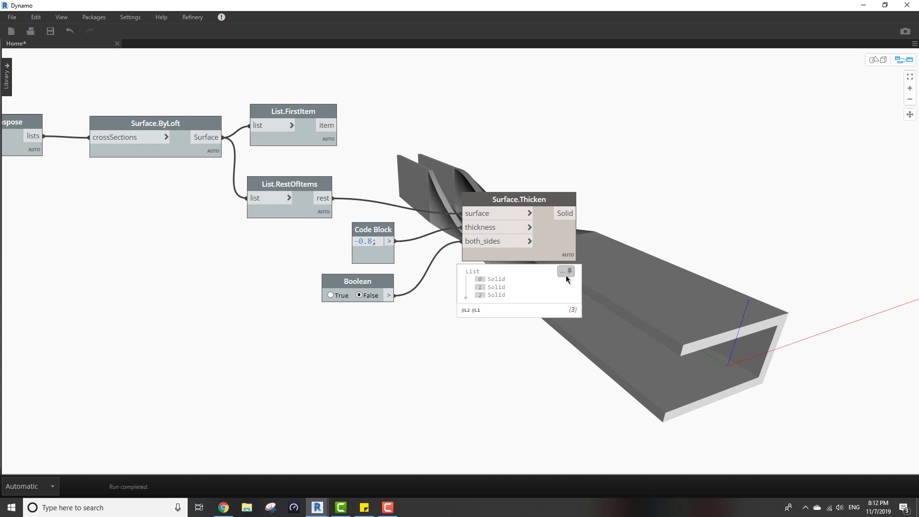
pyautogui.click(566, 275)
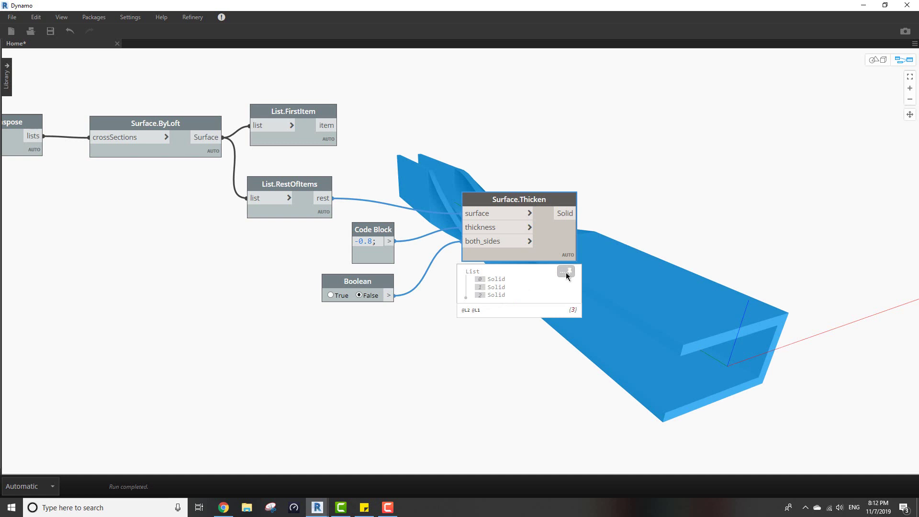
# Add a Solid.ByUnion node beside Surface.Thicken and connect the thickened Solid output to its solids input
pyautogui.click(643, 303)
pyautogui.rightClick(640, 297)
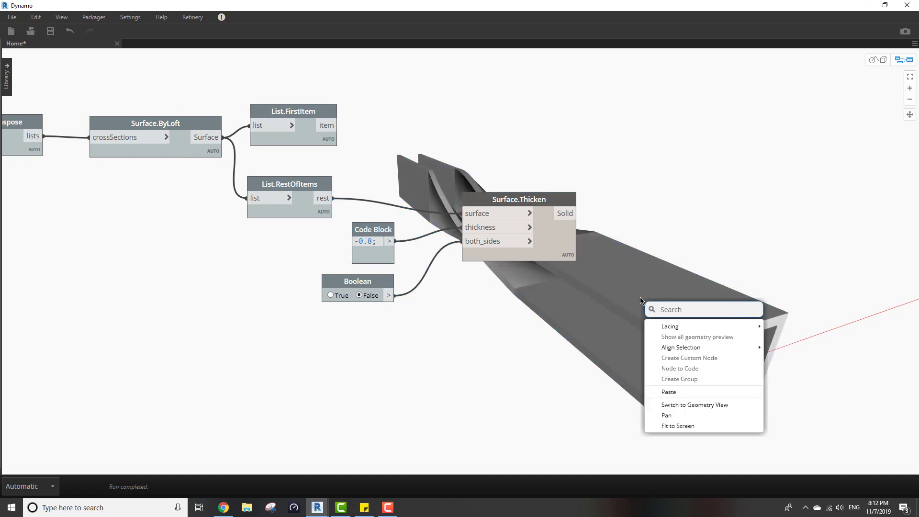
pyautogui.write('union')
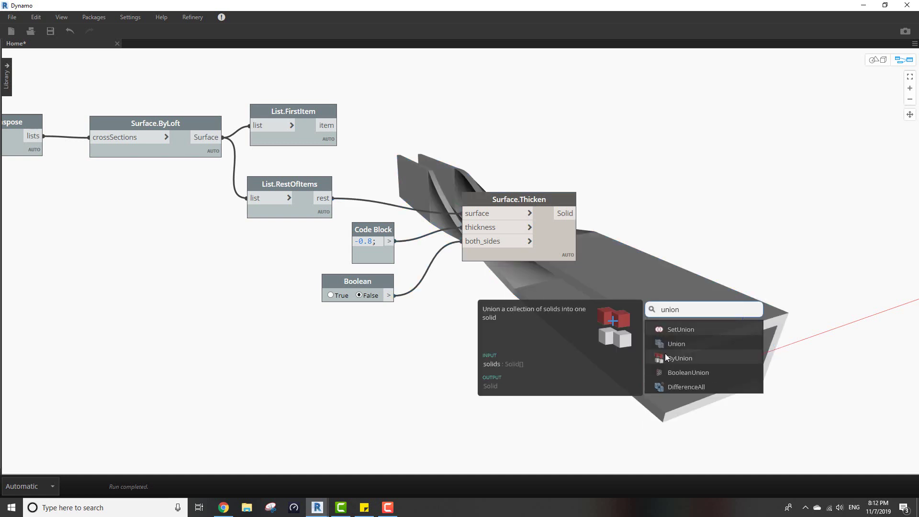
pyautogui.click(680, 358)
pyautogui.moveTo(714, 371); pyautogui.dragTo(701, 285)
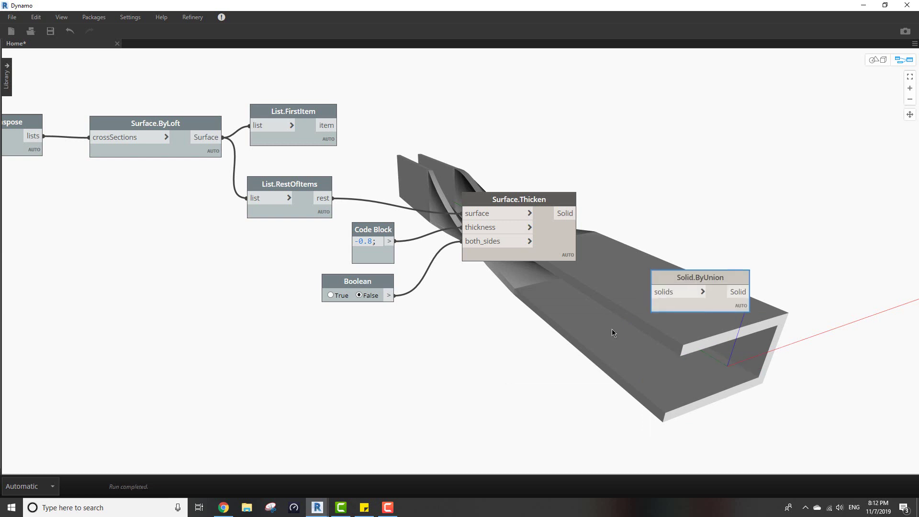
pyautogui.click(667, 301)
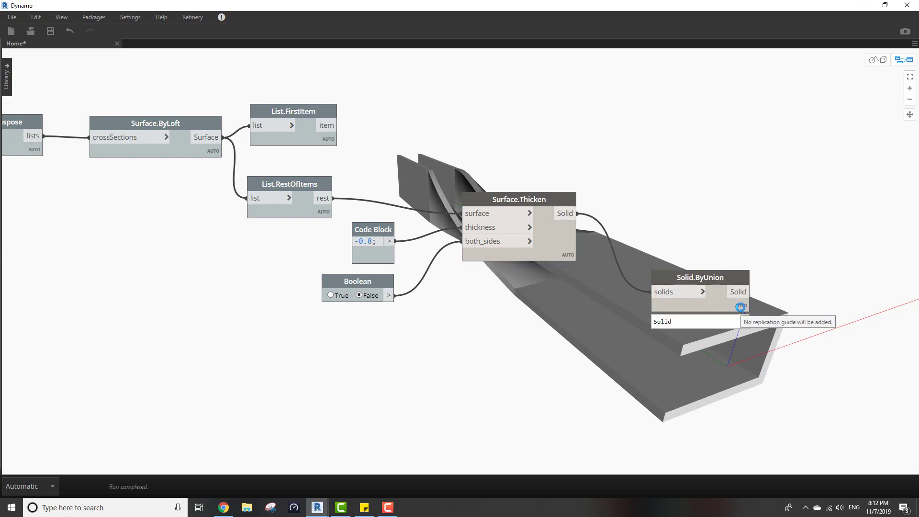
pyautogui.moveTo(725, 308); pyautogui.dragTo(701, 246)
# Hide the geometry preview of Surface.Thicken and check the merged solid from Solid.ByUnion
pyautogui.click(687, 316)
pyautogui.rightClick(536, 118)
pyautogui.click(637, 113)
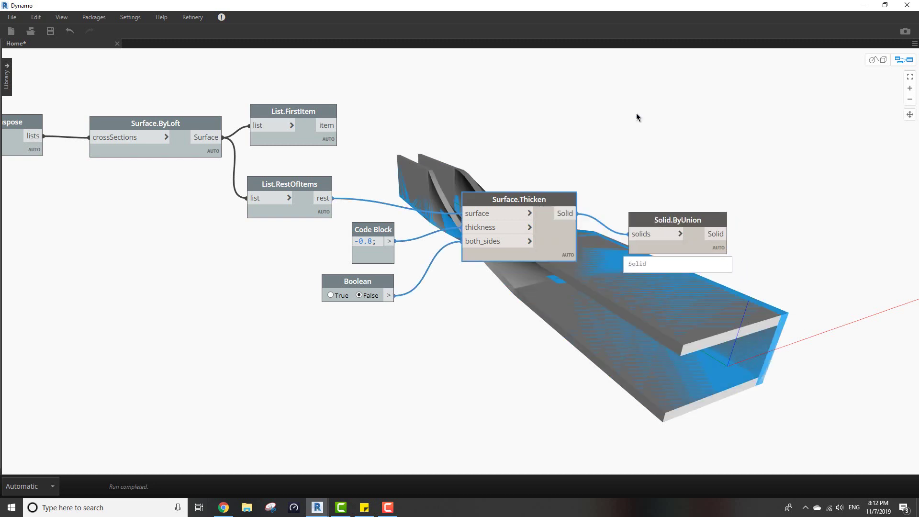
pyautogui.click(691, 247)
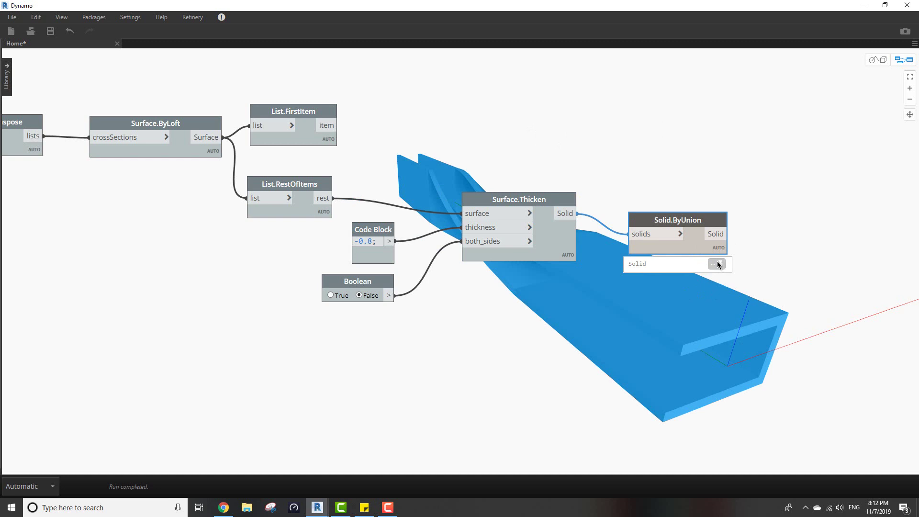
pyautogui.click(621, 314)
# Add a Geometry.Intersect node and connect Solid.ByUnion's Solid output to its geometry input
pyautogui.rightClick(534, 335)
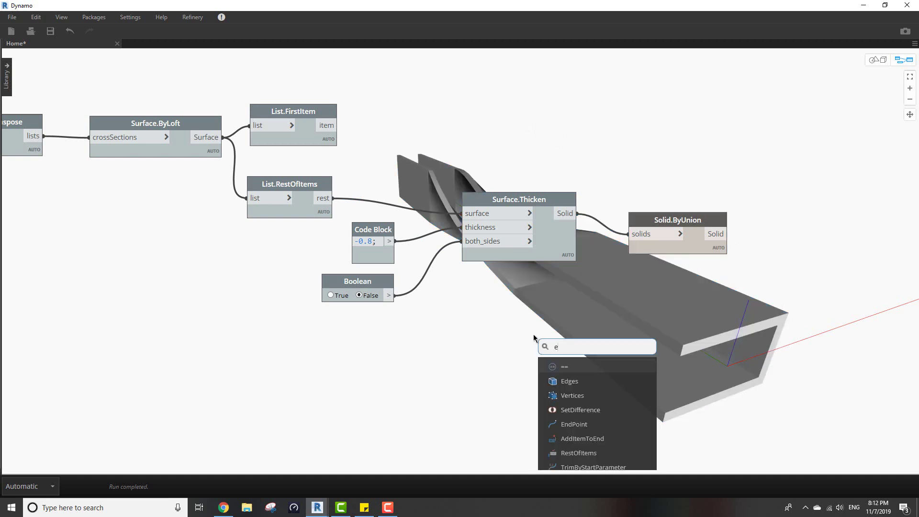
pyautogui.write('intersec')
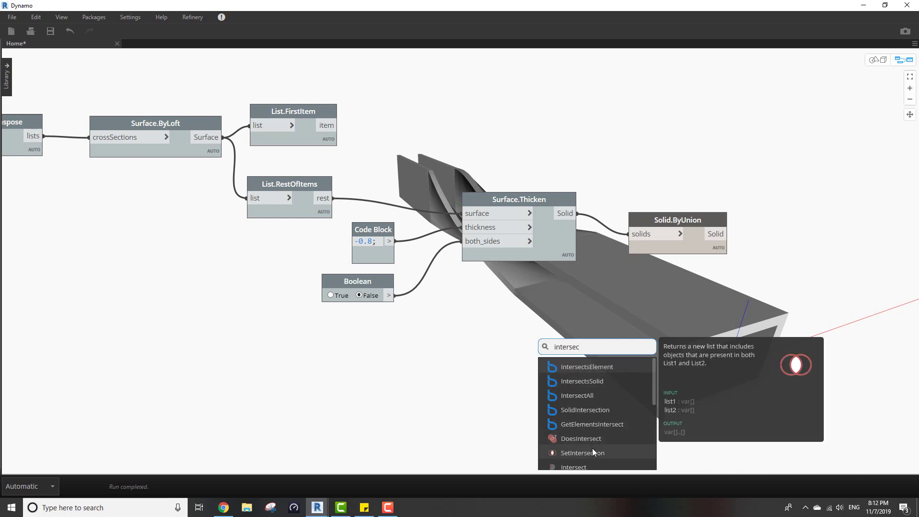
pyautogui.scroll(-3, 593, 448)
pyautogui.click(591, 410)
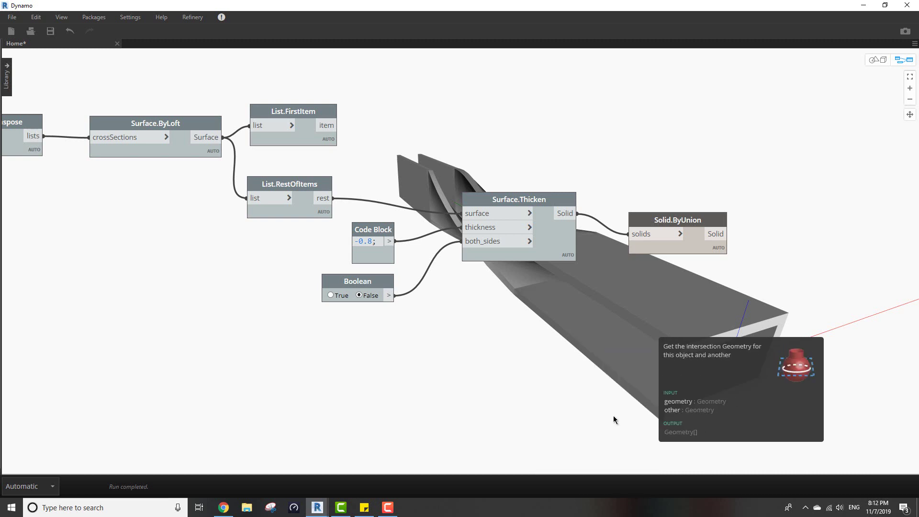
pyautogui.moveTo(630, 417); pyautogui.dragTo(799, 240)
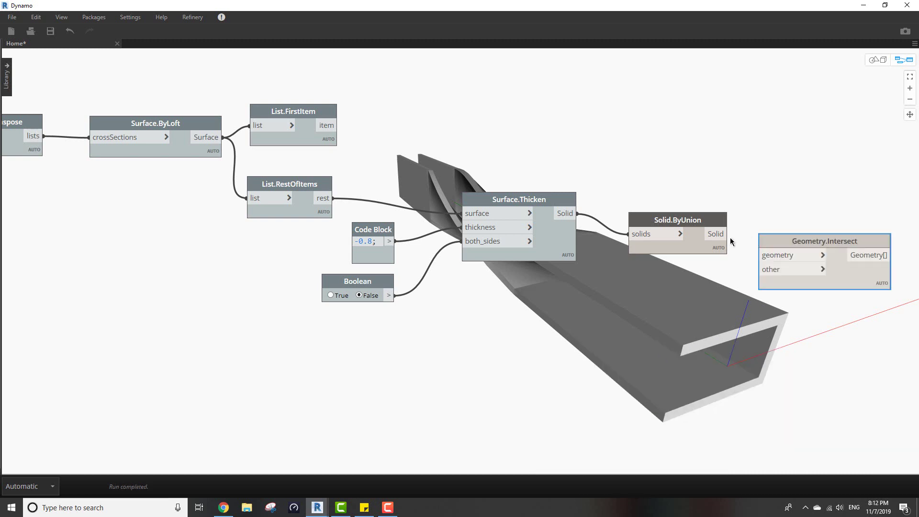
pyautogui.click(721, 234)
pyautogui.click(769, 257)
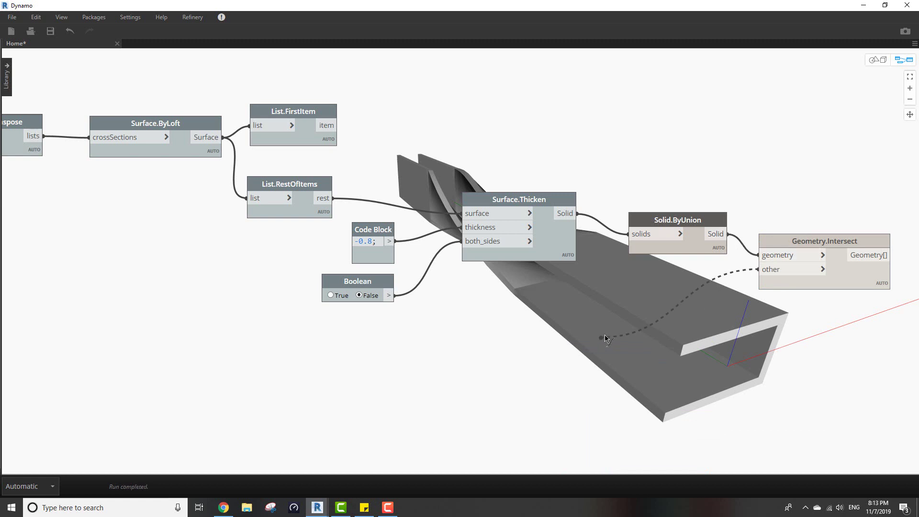
# Connect the Plane output of Plane.ByOriginNormal to the other input of Geometry.Intersect
pyautogui.scroll(-6, 590, 338)
pyautogui.scroll(10, 394, 310)
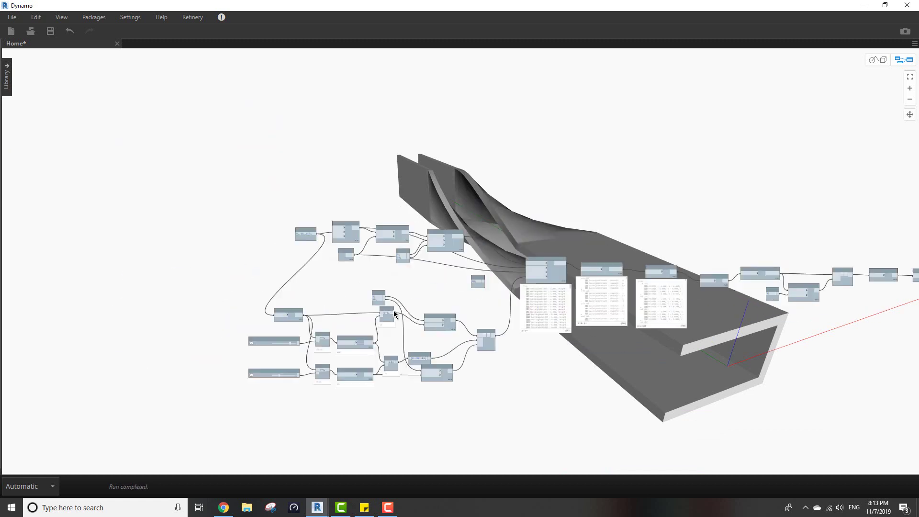
pyautogui.scroll(-3, 283, 273)
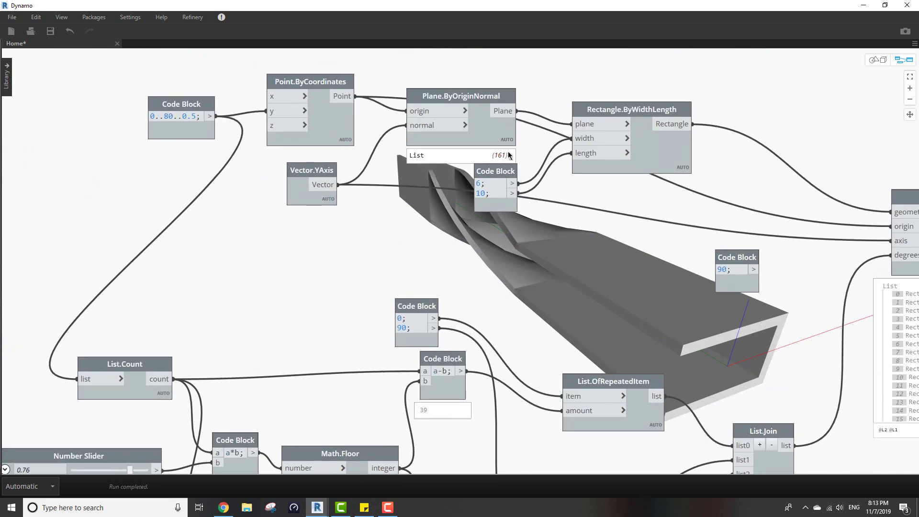
pyautogui.scroll(-4, 368, 133)
pyautogui.click(371, 130)
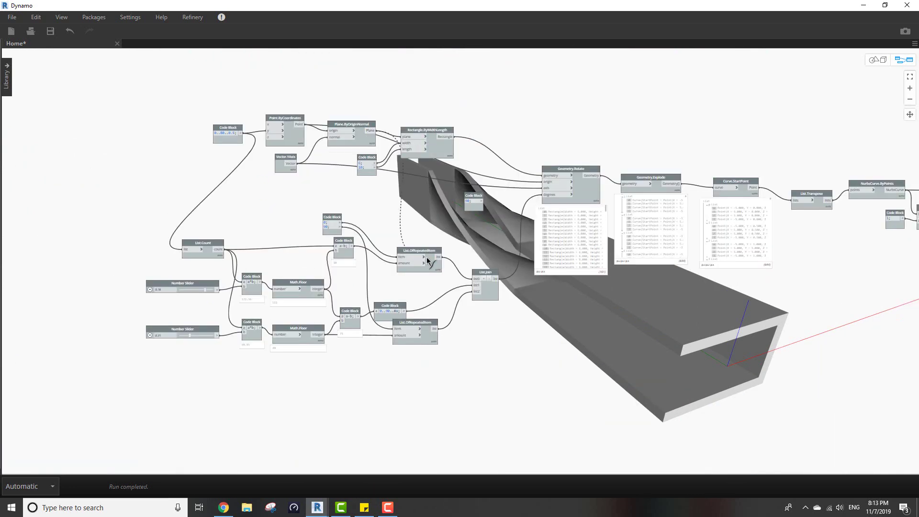
pyautogui.scroll(-5, 477, 287)
pyautogui.scroll(4, 727, 287)
pyautogui.scroll(5, 761, 206)
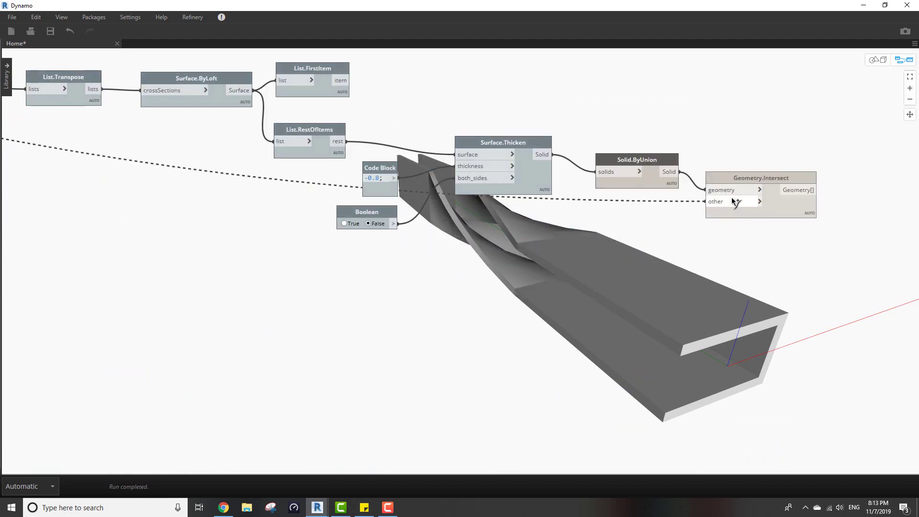
pyautogui.click(728, 200)
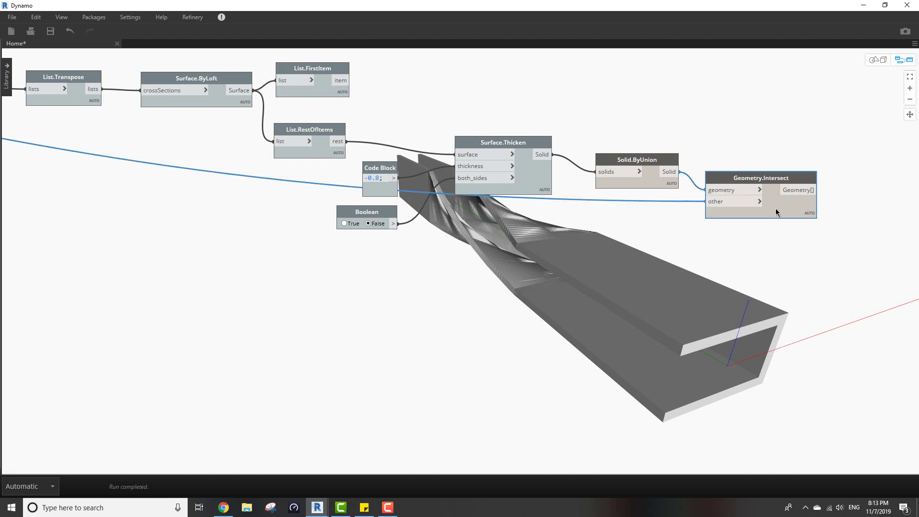
# Hide the geometry preview of the Solid.ByUnion node so only the intersection geometry is displayed
pyautogui.click(656, 160)
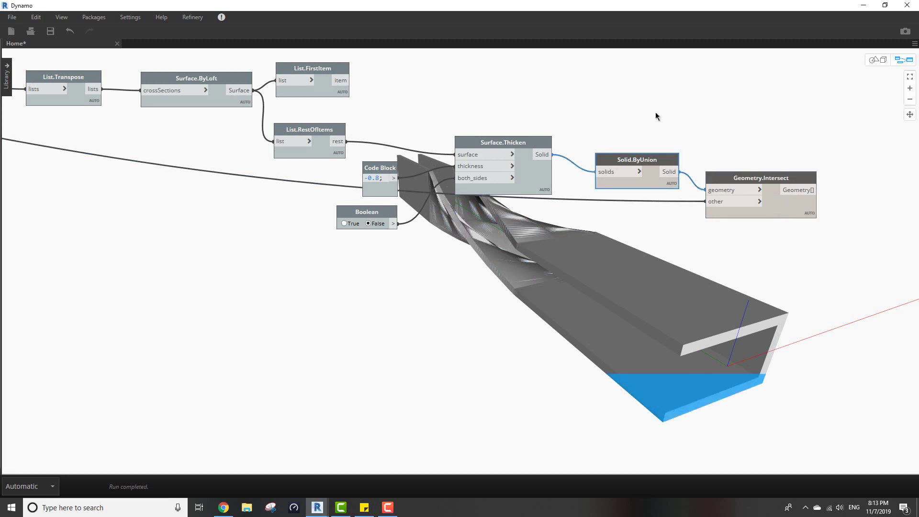
pyautogui.rightClick(656, 112)
pyautogui.click(684, 152)
pyautogui.click(684, 111)
# Examine the sliced section frames along the bridge in the 3D view
pyautogui.hotkey('ctrl', 'b')
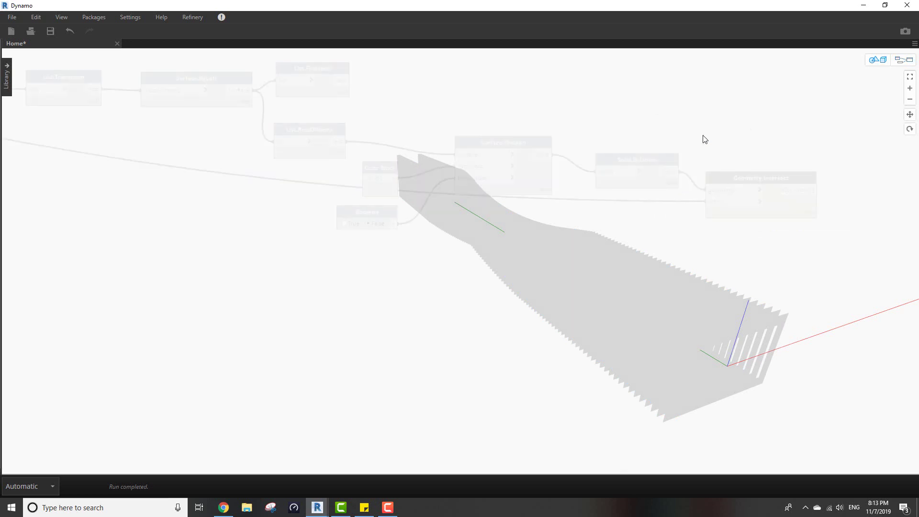
pyautogui.moveTo(755, 254); pyautogui.dragTo(555, 304, button='right')
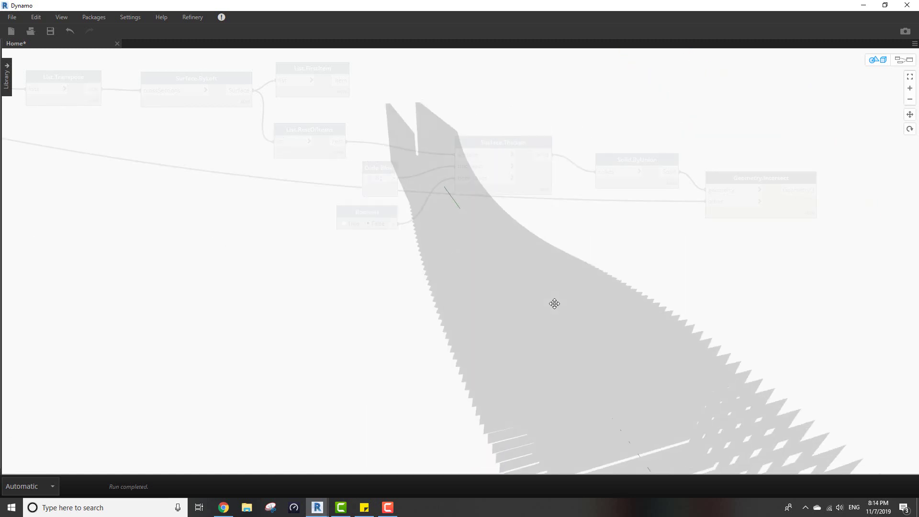
pyautogui.scroll(-2, 555, 304)
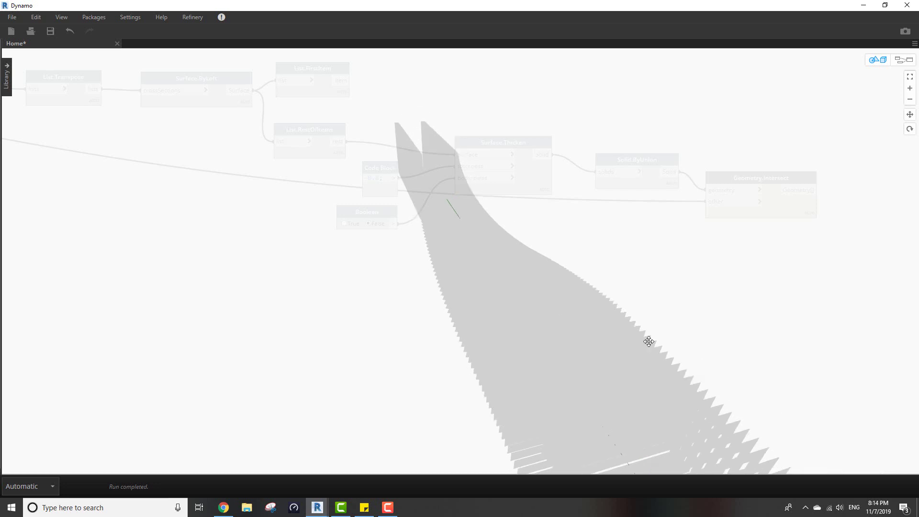
pyautogui.moveTo(649, 341)
pyautogui.mouseDown(button='right')
pyautogui.moveTo(700, 331)
pyautogui.moveTo(655, 329)
pyautogui.moveTo(657, 338)
pyautogui.mouseUp(button='right')
pyautogui.scroll(-1, 689, 330)
pyautogui.scroll(-2, 656, 329)
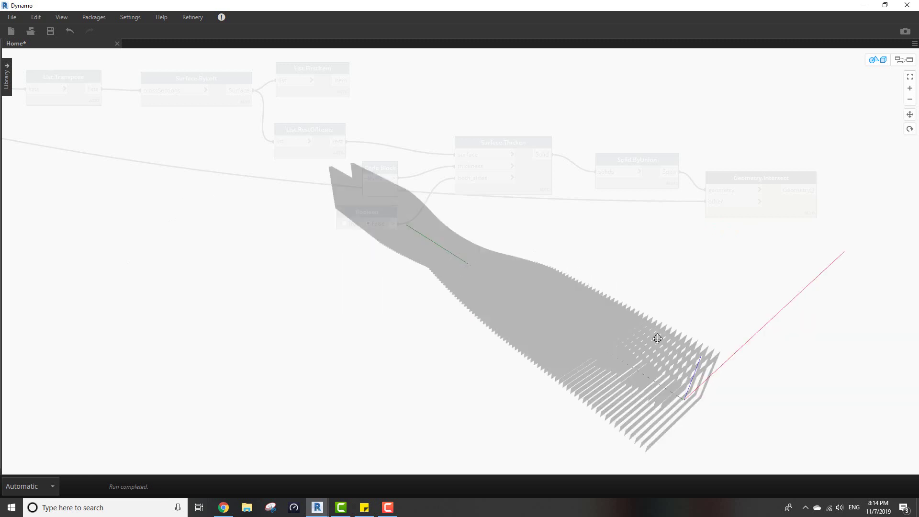
pyautogui.hotkey('ctrl', 'b')
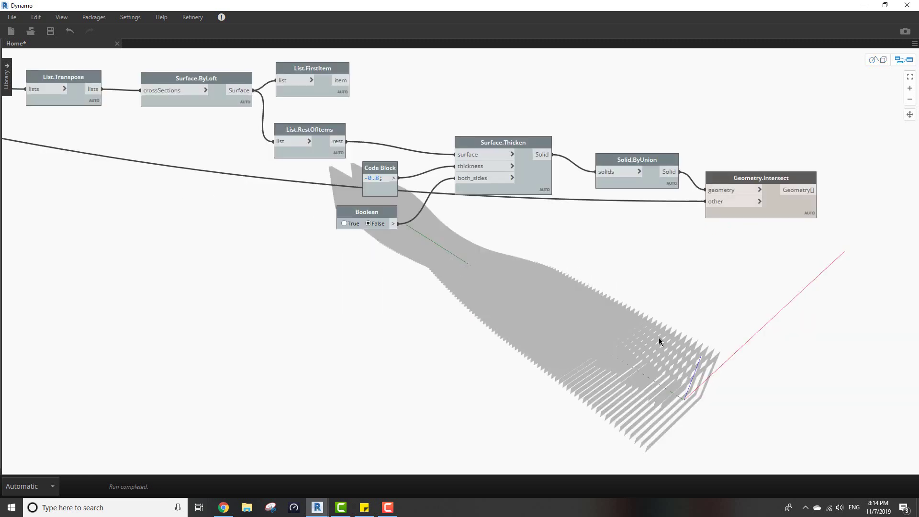
# Duplicate the Surface.Thicken node and switch the graph's run mode to Manual
pyautogui.click(533, 183)
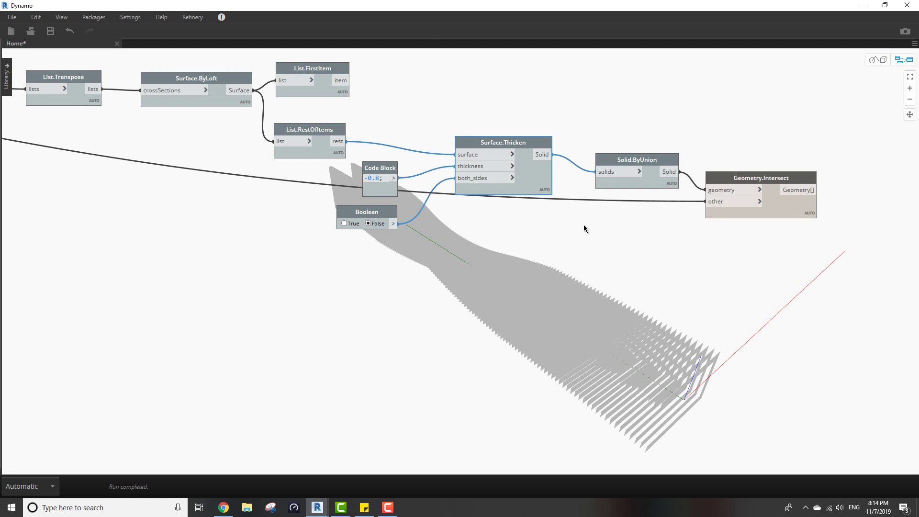
pyautogui.hotkey('ctrl', 'c')
pyautogui.hotkey('ctrl', 'v')
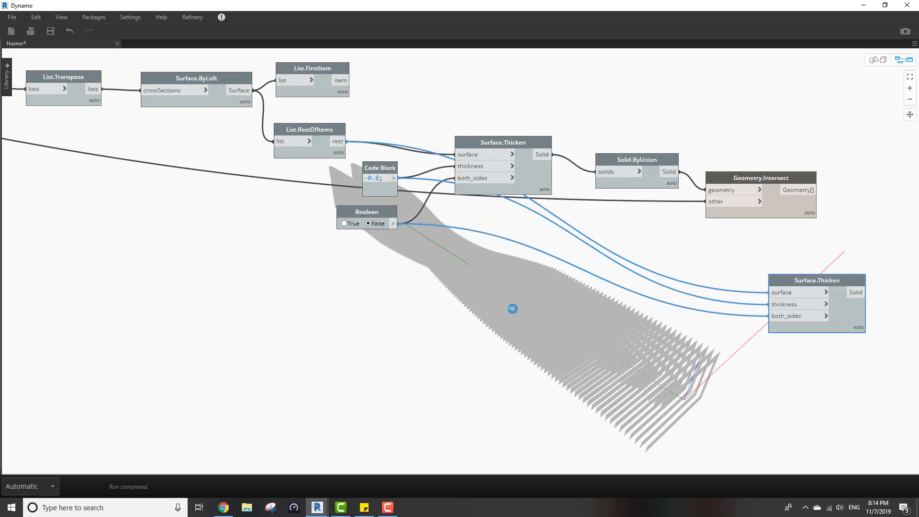
pyautogui.click(39, 486)
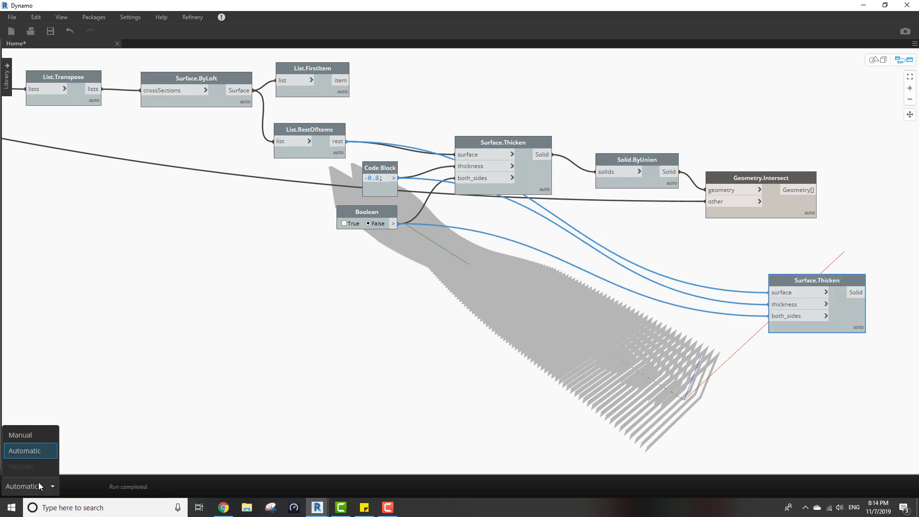
pyautogui.click(32, 433)
pyautogui.click(440, 375)
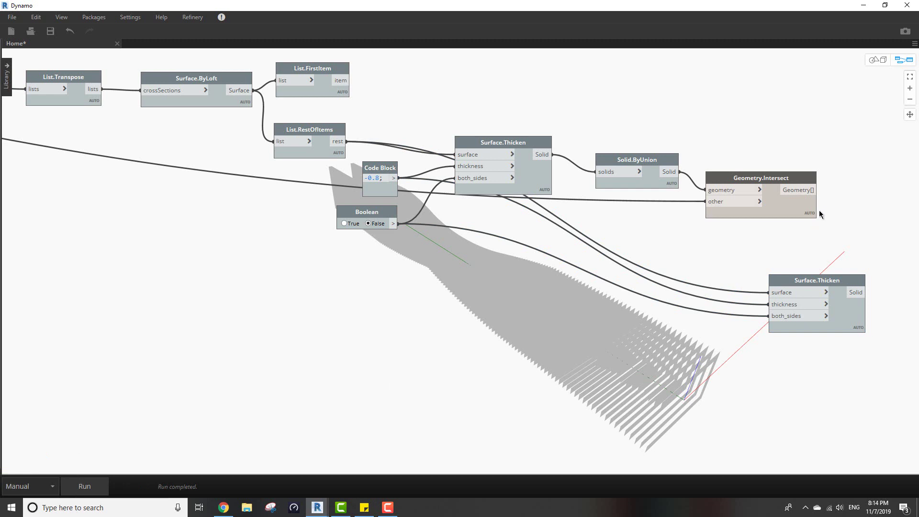
# Connect the Geometry.Intersect output to the copied Surface.Thicken's surface input and place the node below Geometry.Intersect
pyautogui.click(817, 189)
pyautogui.click(769, 292)
pyautogui.moveTo(863, 317); pyautogui.dragTo(895, 291)
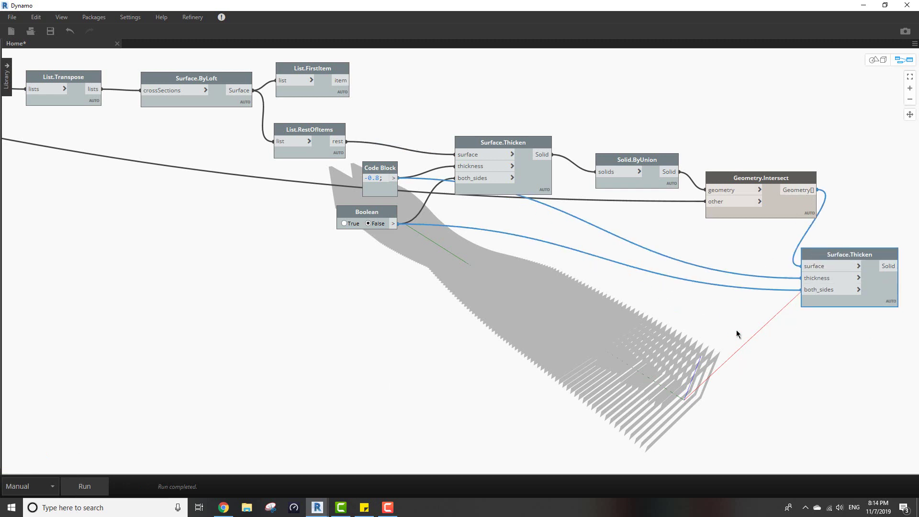
pyautogui.click(730, 327)
# Replace the copied Surface.Thicken's both_sides connection with a duplicated Boolean node set to True
pyautogui.moveTo(816, 291); pyautogui.dragTo(733, 300)
pyautogui.click(384, 214)
pyautogui.hotkey('ctrl', 'c')
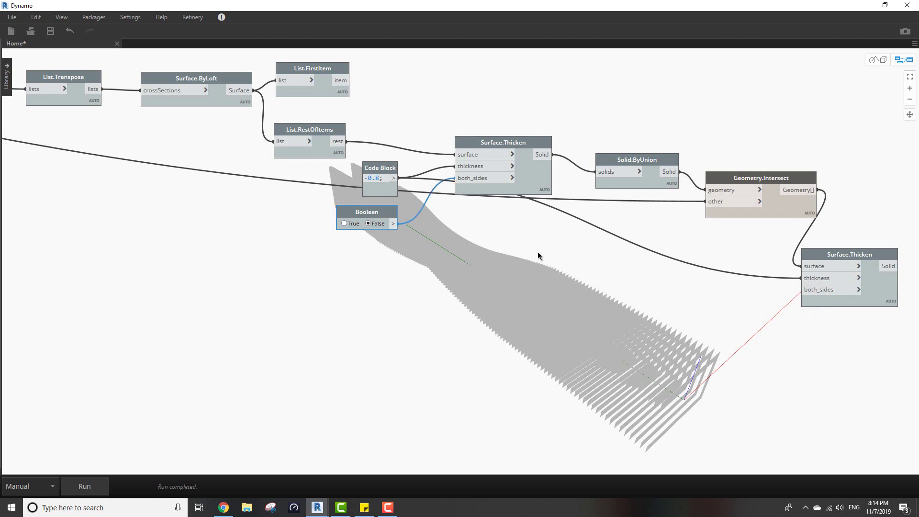
pyautogui.hotkey('ctrl', 'v')
pyautogui.moveTo(451, 236); pyautogui.dragTo(729, 292)
pyautogui.click(695, 295)
pyautogui.click(743, 296)
pyautogui.click(825, 292)
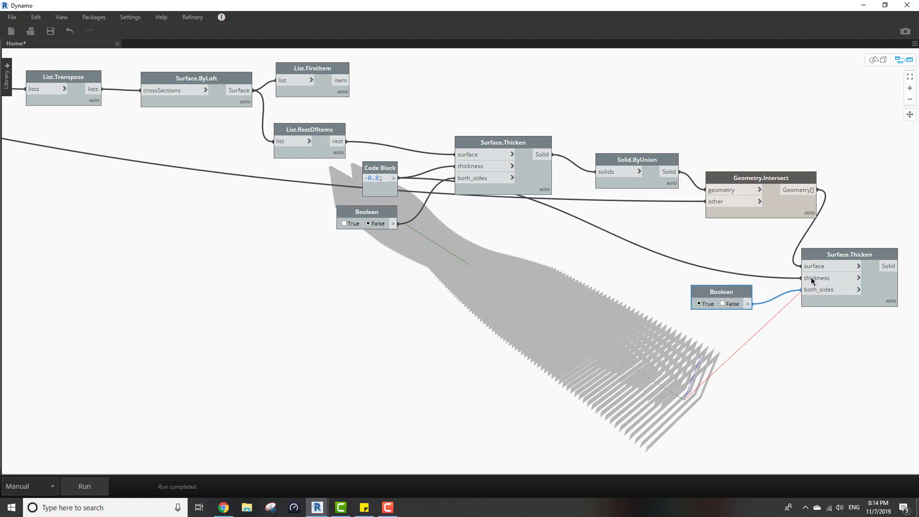
# Replace the copied Surface.Thicken's thickness connection with a new Code Block of value 0.2
pyautogui.moveTo(813, 281); pyautogui.dragTo(686, 263)
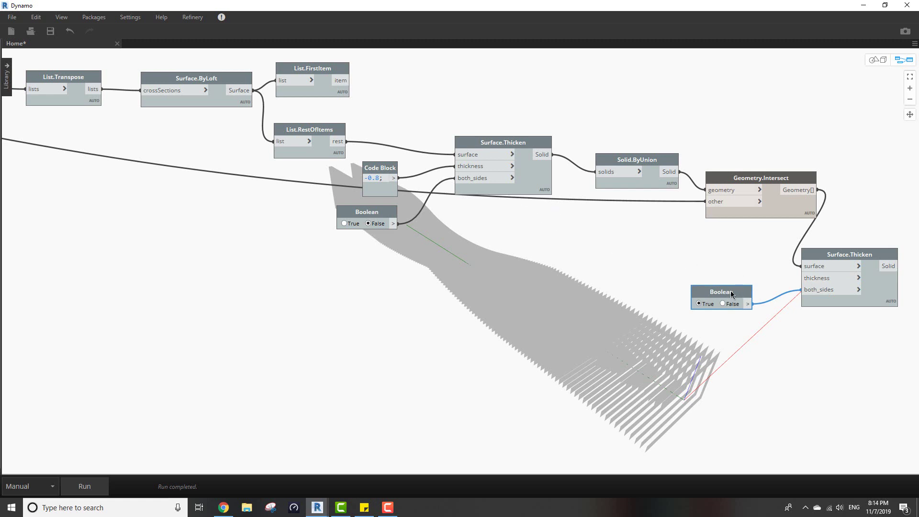
pyautogui.moveTo(731, 294); pyautogui.dragTo(752, 307)
pyautogui.doubleClick(692, 269)
pyautogui.write('0.2;')
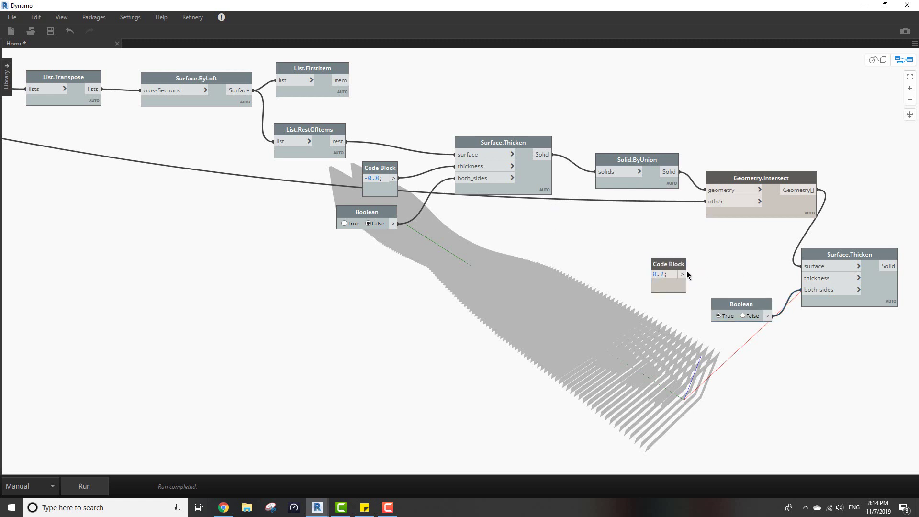
pyautogui.moveTo(685, 273); pyautogui.dragTo(802, 278)
pyautogui.moveTo(669, 264); pyautogui.dragTo(750, 263)
# Set the range Code Block feeding Point.ByCoordinates to 0..80..0.25 and run the graph
pyautogui.scroll(-3, 598, 276)
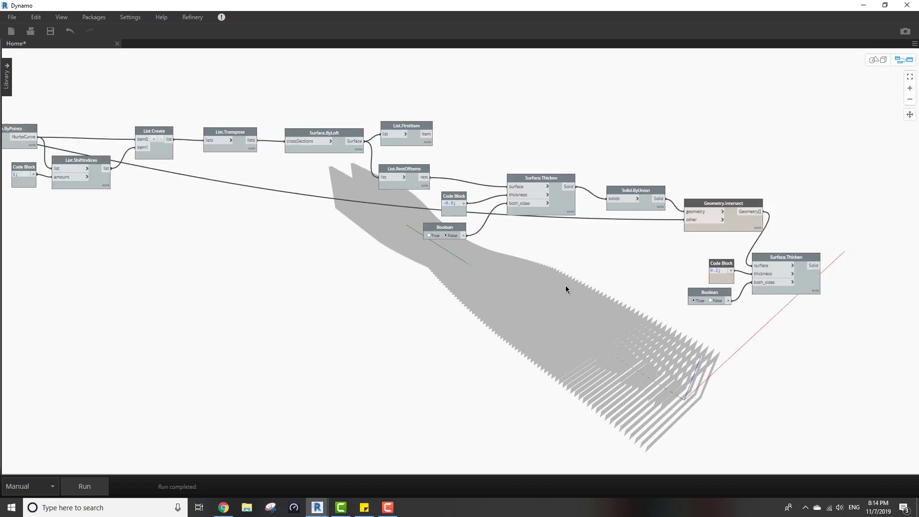
pyautogui.moveTo(667, 334); pyautogui.dragTo(858, 332, button='middle')
pyautogui.moveTo(282, 289); pyautogui.dragTo(858, 414, button='middle')
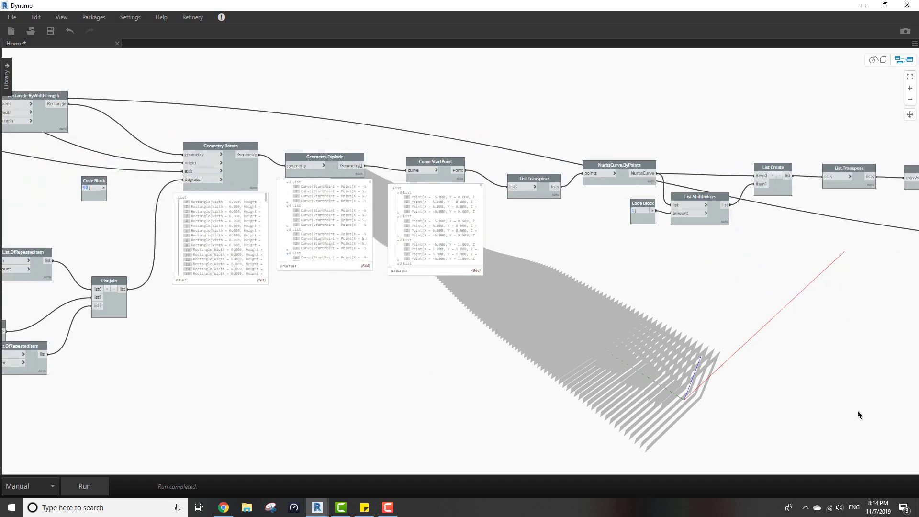
pyautogui.scroll(5, 183, 226)
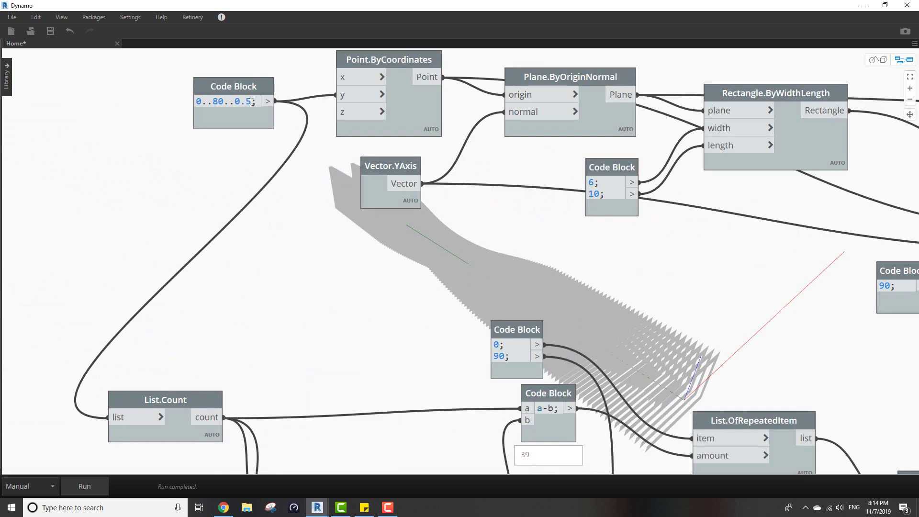
pyautogui.click(252, 102)
pyautogui.press('BackSpace')
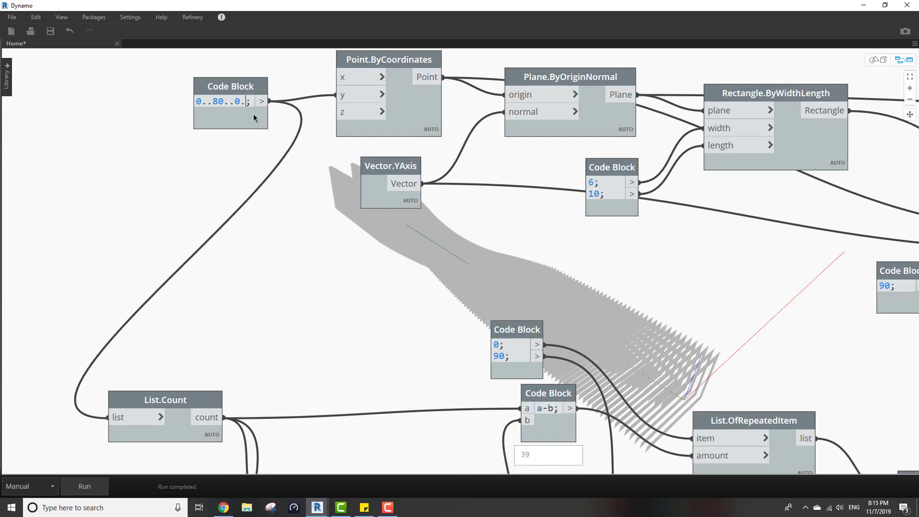
pyautogui.write('25')
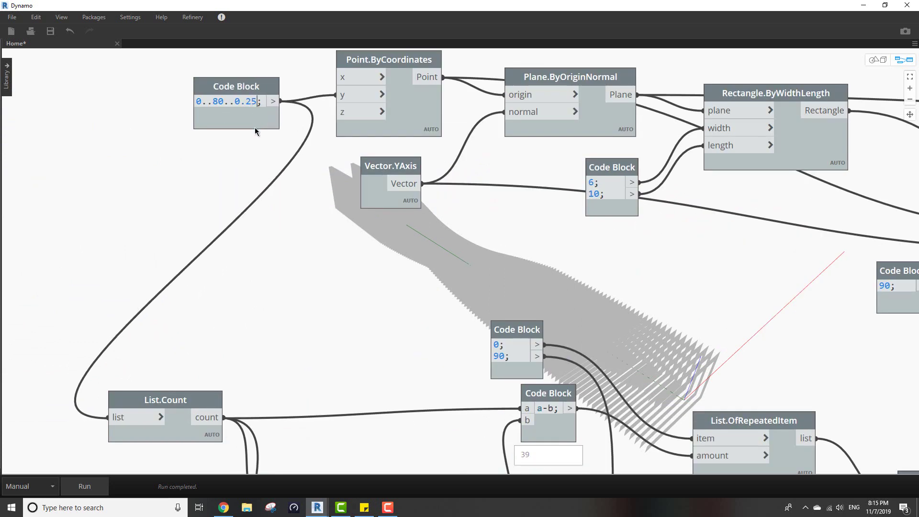
pyautogui.click(100, 484)
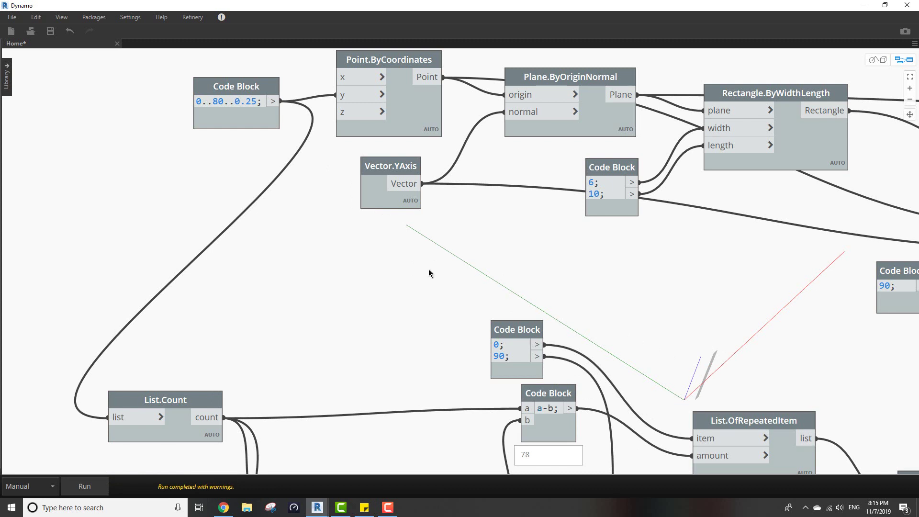
# Turn on the List.RestOfItems preview and inspect the twisted wall surfaces in the 3D view
pyautogui.scroll(-8, 429, 269)
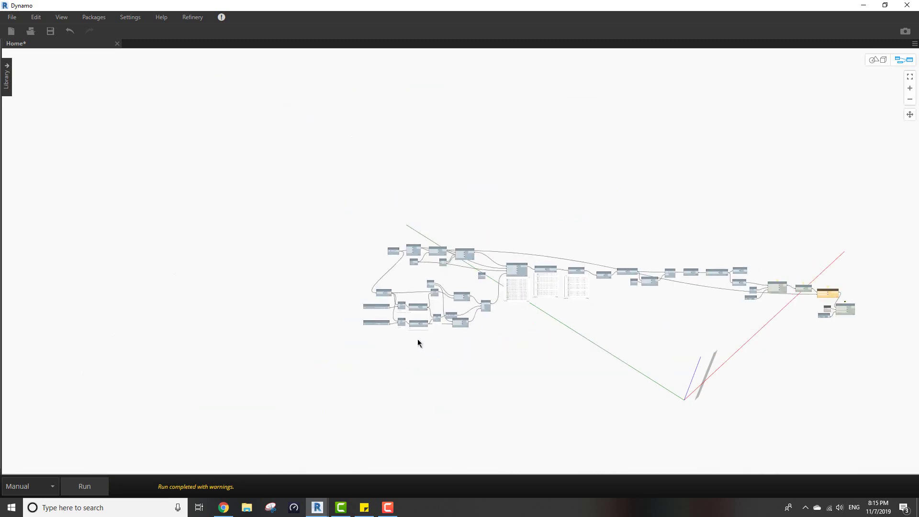
pyautogui.scroll(10, 611, 310)
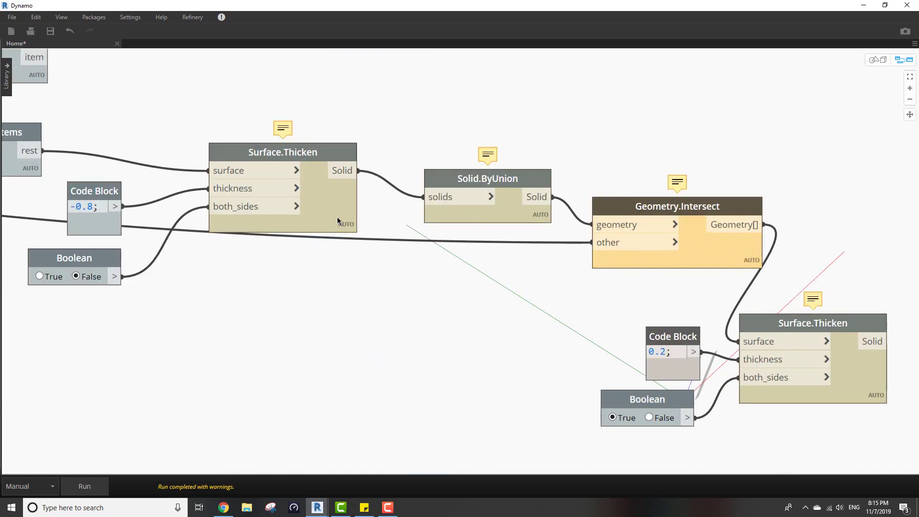
pyautogui.moveTo(338, 219)
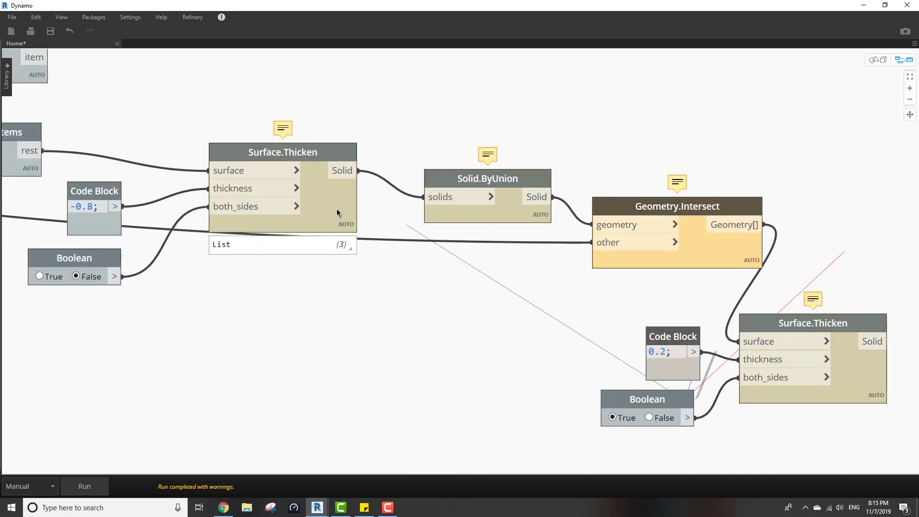
pyautogui.click(337, 212)
pyautogui.moveTo(320, 299); pyautogui.dragTo(601, 333, button='middle')
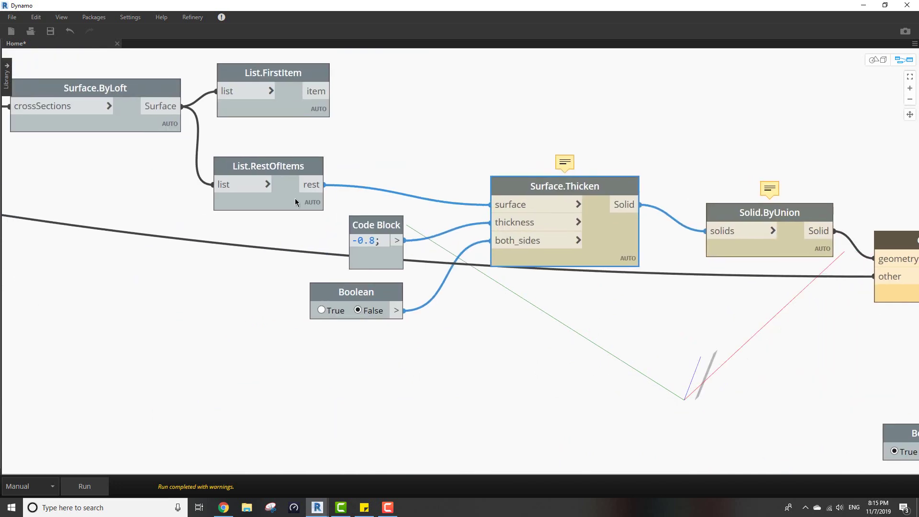
pyautogui.click(275, 193)
pyautogui.rightClick(398, 132)
pyautogui.click(448, 170)
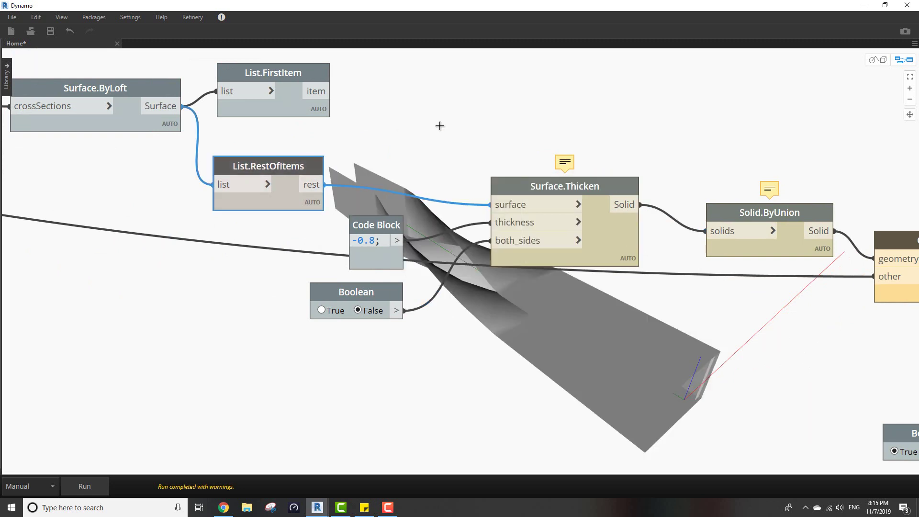
pyautogui.click(440, 126)
pyautogui.hotkey('ctrl', 'b')
pyautogui.moveTo(513, 228); pyautogui.dragTo(611, 324, button='right')
pyautogui.scroll(3, 565, 324)
pyautogui.hotkey('ctrl', 'b')
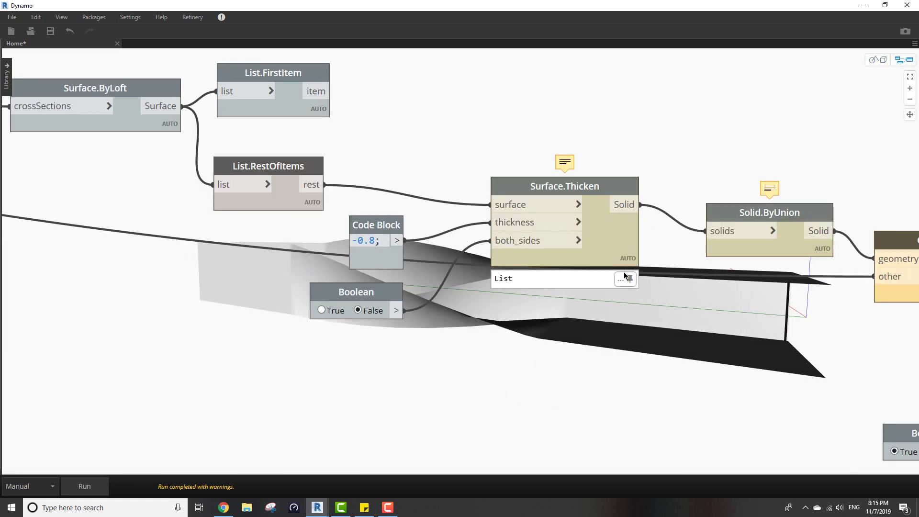
# Examine the output list and warning message of the Surface.Thicken node that feeds Solid.ByUnion
pyautogui.moveTo(624, 274)
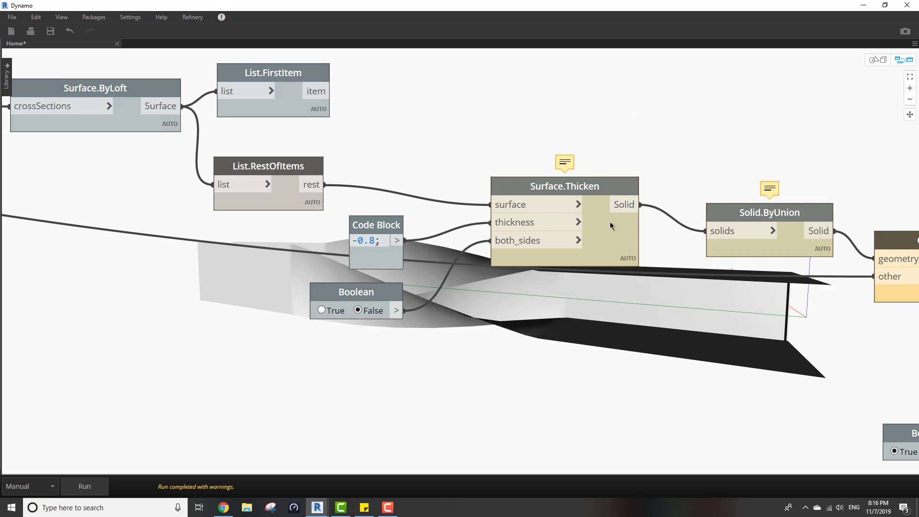
pyautogui.click(623, 281)
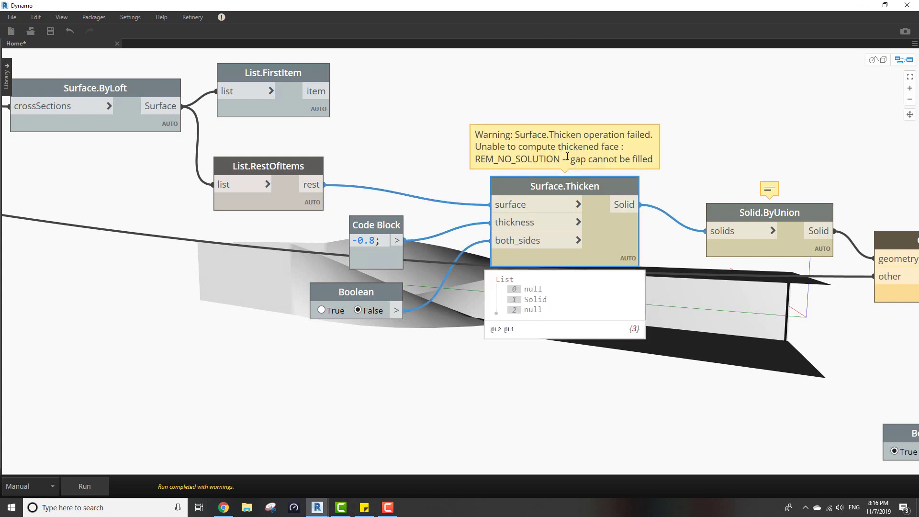
pyautogui.click(567, 156)
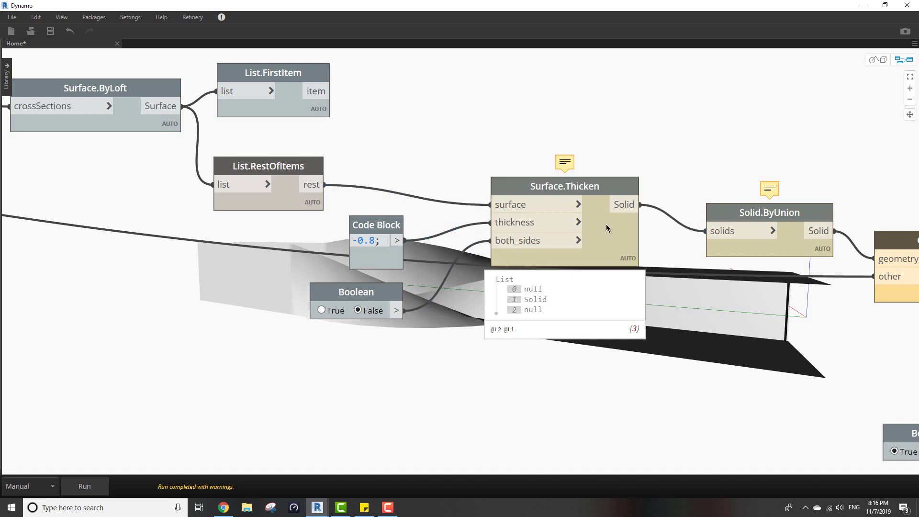
# Set the range Code Block feeding Point.ByCoordinates back to 0..80..0.5
pyautogui.scroll(-8, 619, 234)
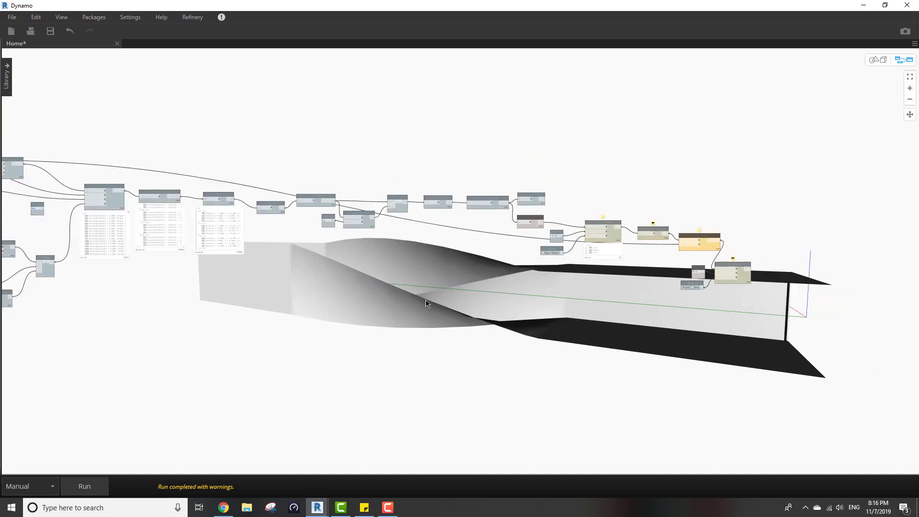
pyautogui.scroll(10, 415, 248)
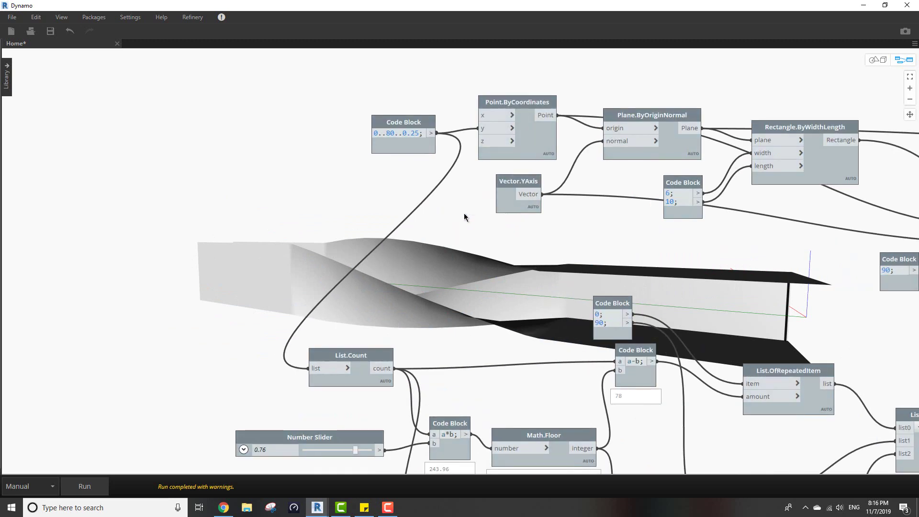
pyautogui.press('BackSpace')
pyautogui.press('BackSpace')
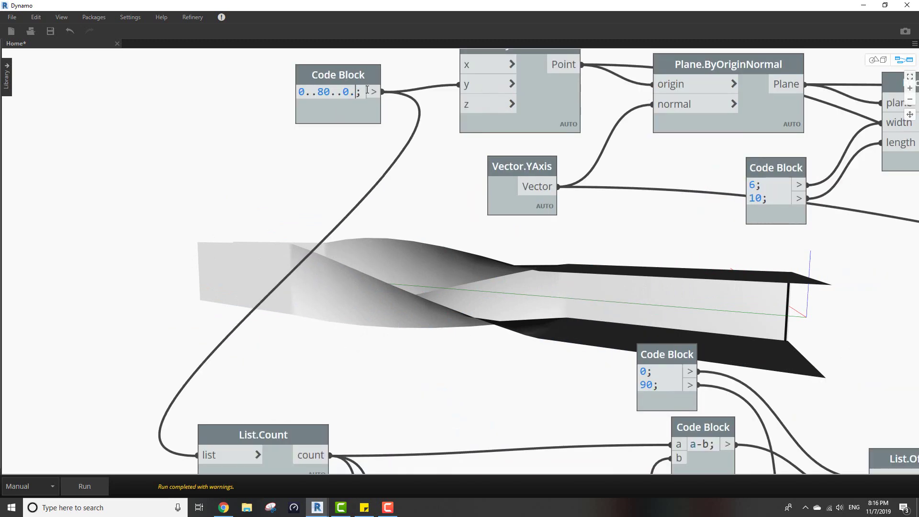
pyautogui.write('5')
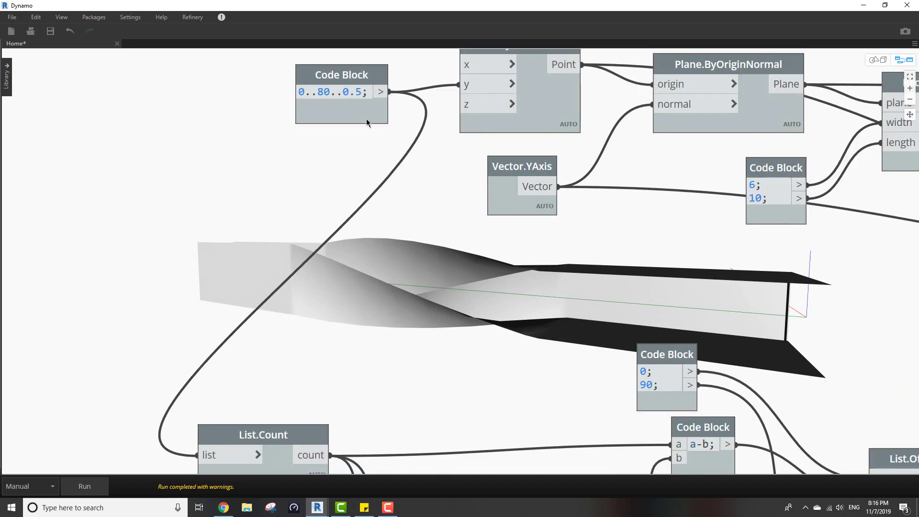
# Duplicate the range Code Block, Point.ByCoordinates, Vector.YAxis and Plane.ByOriginNormal nodes, and set the copied range to 0..80..0.25
pyautogui.scroll(-5, 367, 119)
pyautogui.scroll(3, 381, 166)
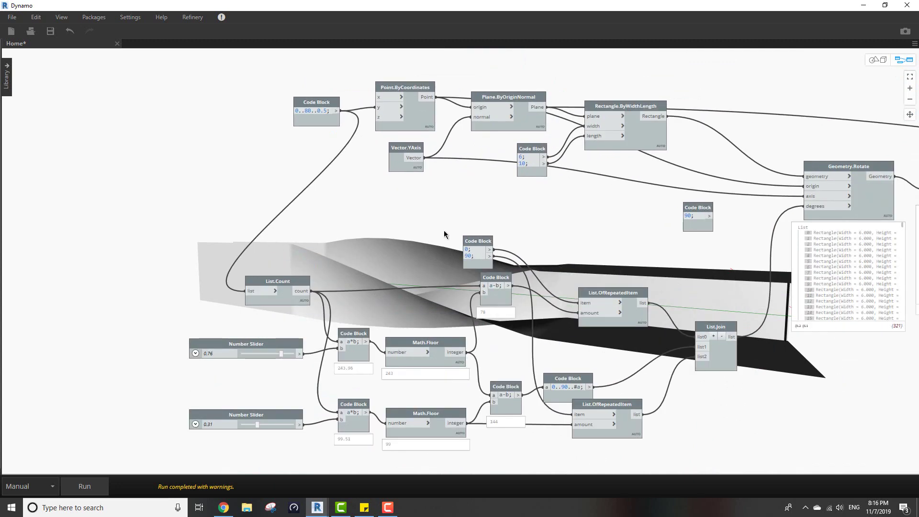
pyautogui.moveTo(431, 100); pyautogui.dragTo(408, 165, button='middle')
pyautogui.scroll(3, 481, 192)
pyautogui.moveTo(466, 262); pyautogui.dragTo(225, 139)
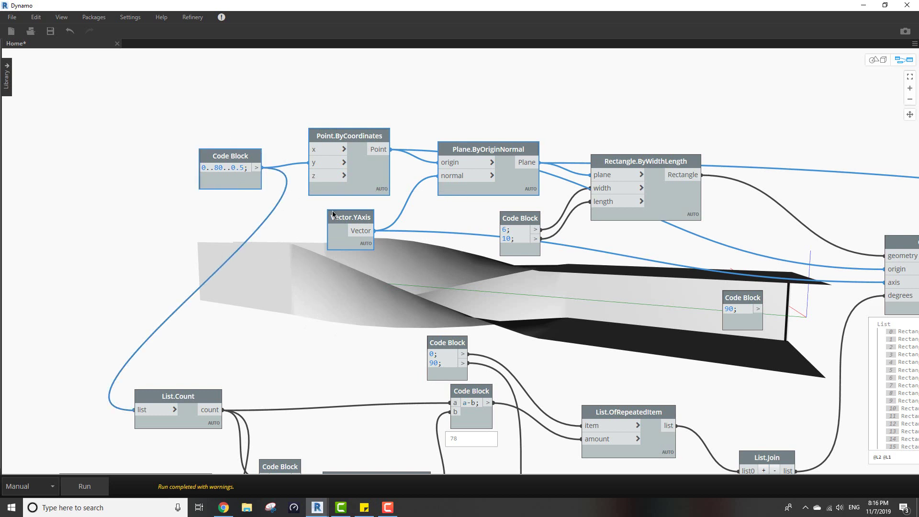
pyautogui.hotkey('ctrl', 'v')
pyautogui.moveTo(735, 200); pyautogui.dragTo(648, 7)
pyautogui.moveTo(615, 218); pyautogui.dragTo(518, 359, button='middle')
pyautogui.click(415, 227)
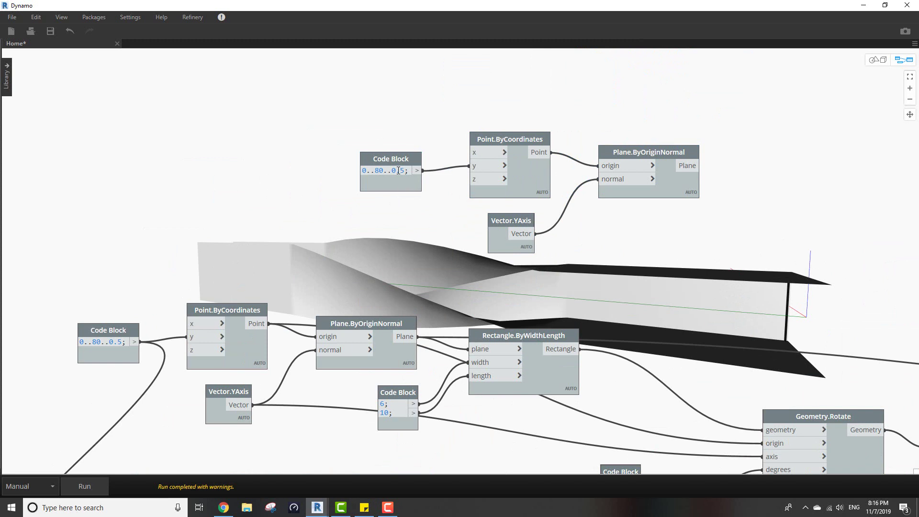
pyautogui.write('2')
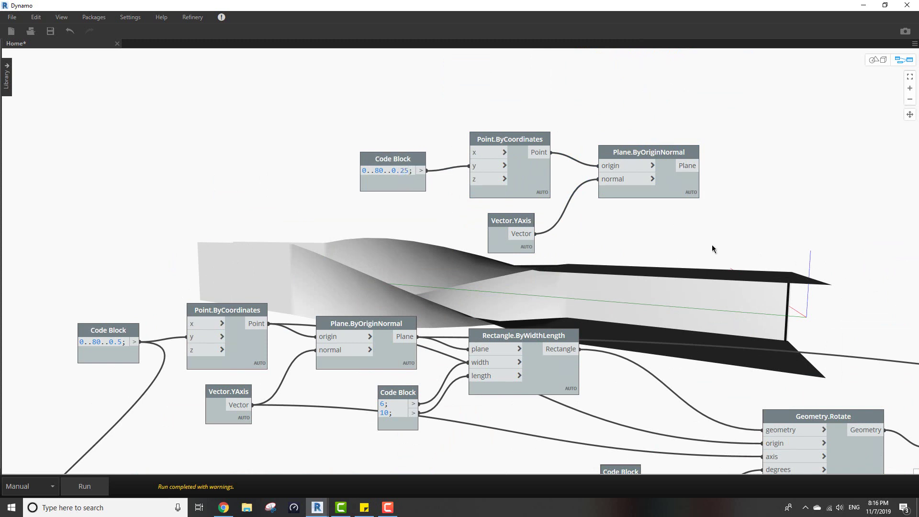
# Move the four copied plane nodes along the graph to above the Surface.Thicken and Geometry.Intersect nodes
pyautogui.moveTo(712, 249); pyautogui.dragTo(354, 96)
pyautogui.moveTo(669, 182); pyautogui.dragTo(631, 164)
pyautogui.scroll(-5, 631, 165)
pyautogui.scroll(-5, 873, 189)
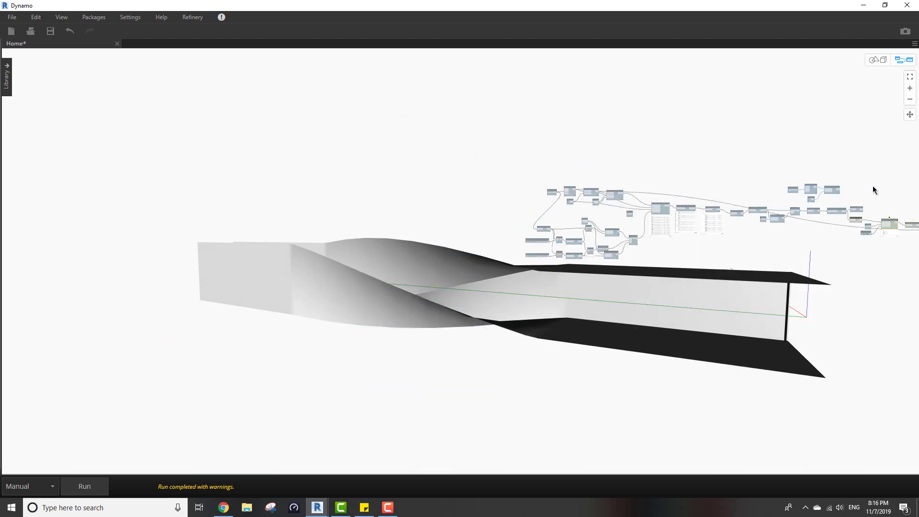
pyautogui.scroll(5, 886, 189)
pyautogui.scroll(3, 519, 209)
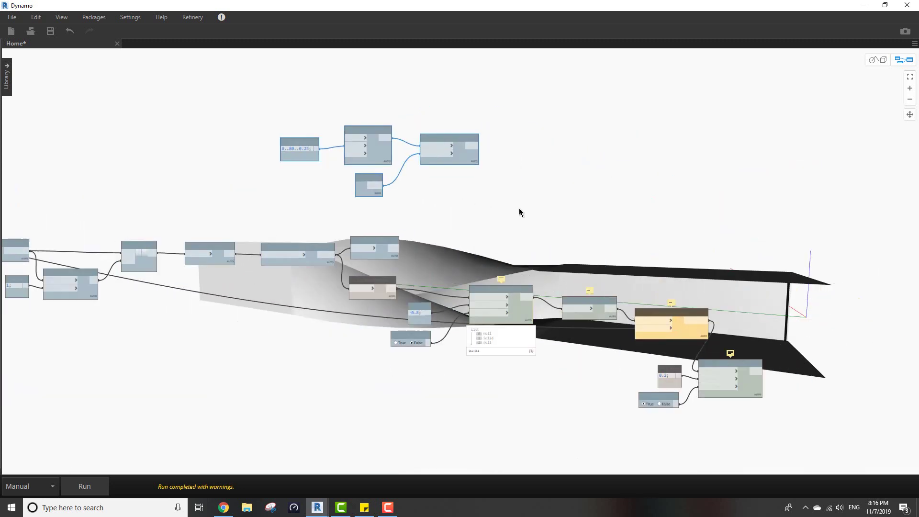
pyautogui.scroll(2, 519, 209)
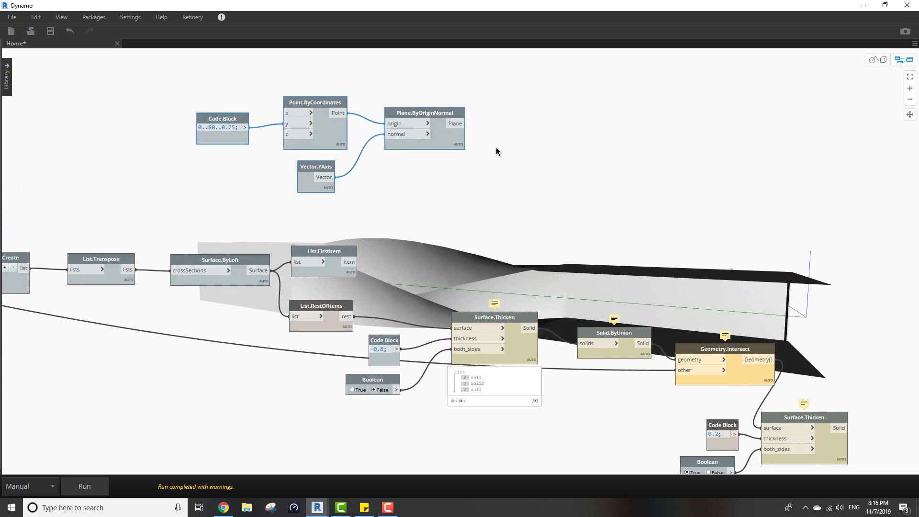
pyautogui.moveTo(431, 113); pyautogui.dragTo(655, 154)
# Replace Geometry.Intersect's other input connection with the Plane output of the copied Plane.ByOriginNormal
pyautogui.scroll(3, 642, 219)
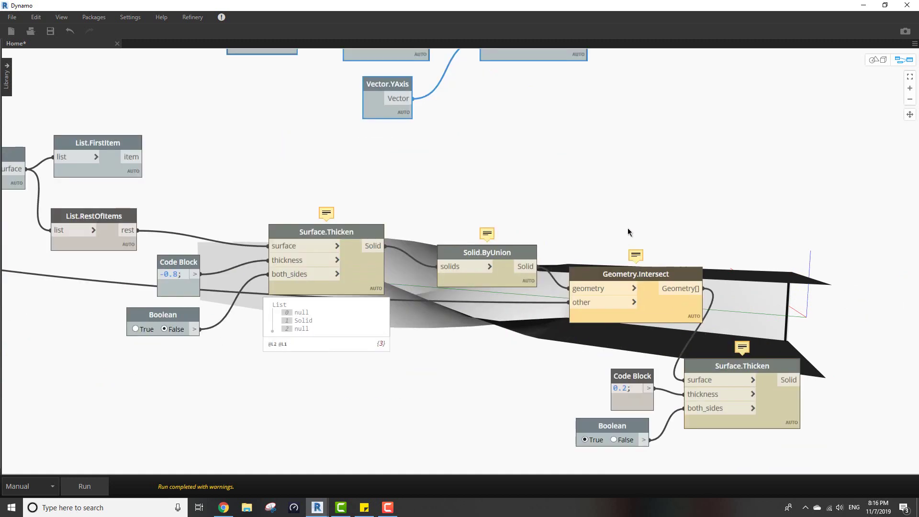
pyautogui.moveTo(590, 168); pyautogui.dragTo(574, 268, button='middle')
pyautogui.click(573, 230)
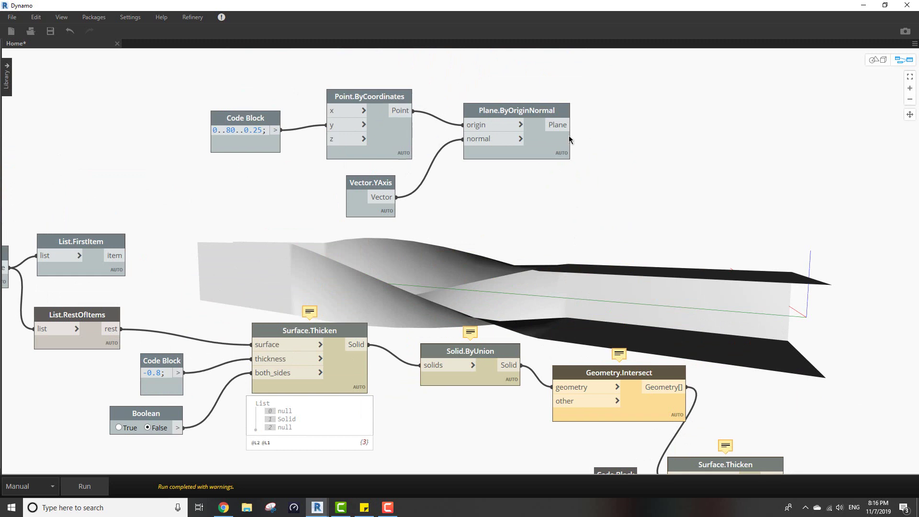
pyautogui.click(570, 124)
pyautogui.click(559, 402)
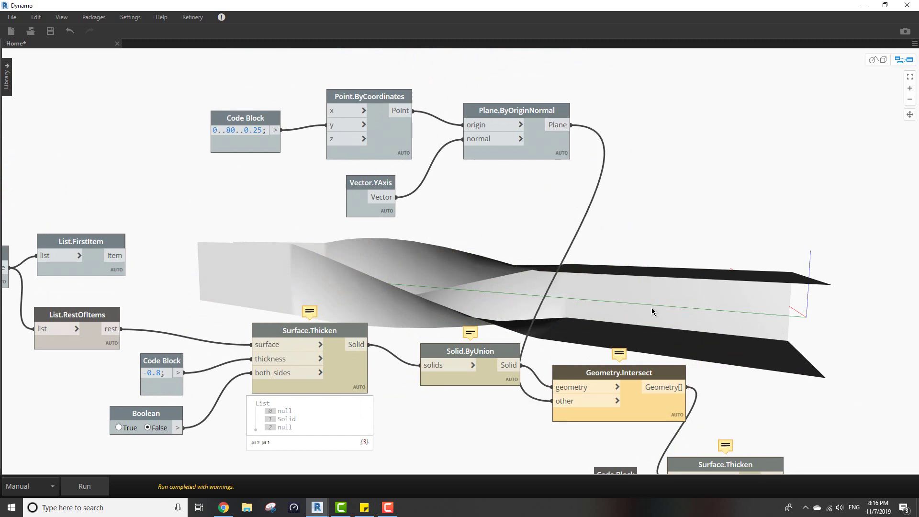
# Move the final Surface.Thicken with its 0.2 Code Block and Boolean closer to Geometry.Intersect and tidy their layout
pyautogui.scroll(-3, 653, 312)
pyautogui.moveTo(551, 222); pyautogui.dragTo(448, 130, button='middle')
pyautogui.moveTo(650, 422); pyautogui.dragTo(499, 327)
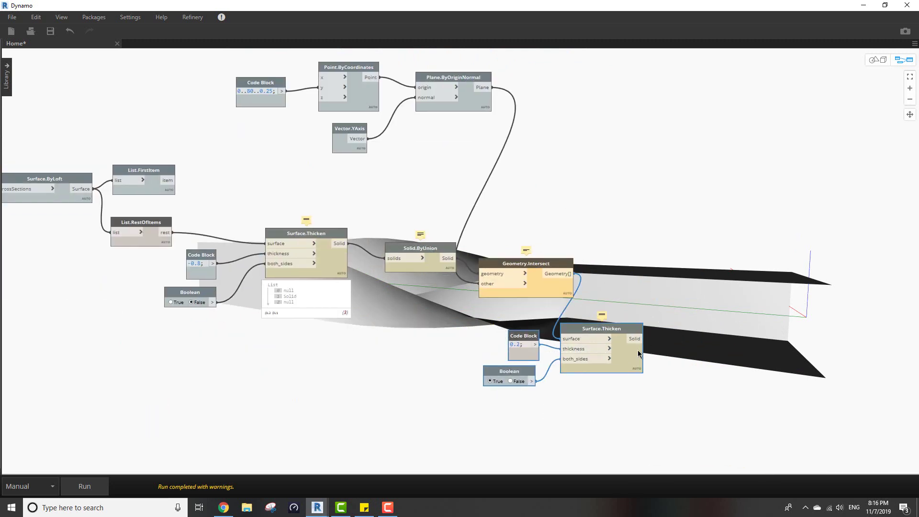
pyautogui.moveTo(638, 351); pyautogui.dragTo(707, 312)
pyautogui.click(608, 397)
pyautogui.moveTo(599, 383); pyautogui.dragTo(576, 339)
pyautogui.click(585, 408)
# Turn off the preview of the nodes from List.Create through the final Surface.Thicken, and run the graph
pyautogui.scroll(-3, 586, 408)
pyautogui.moveTo(589, 415); pyautogui.dragTo(261, 180)
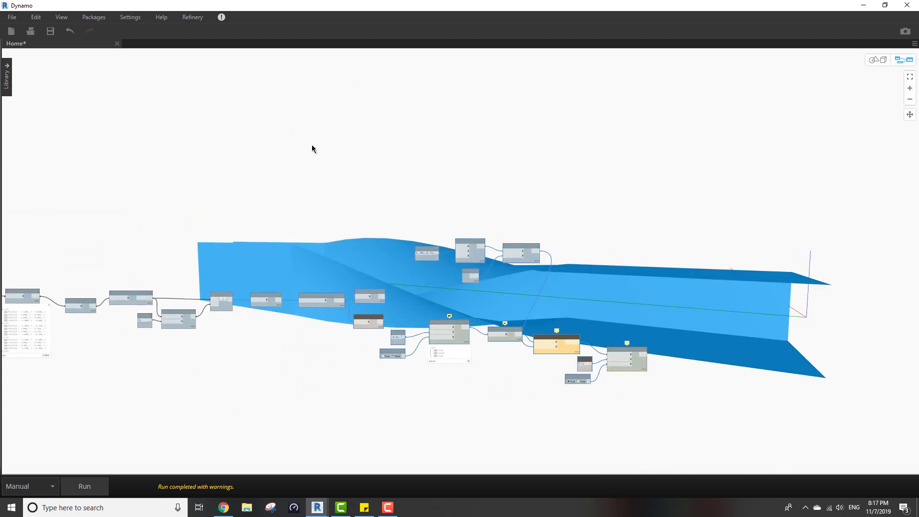
pyautogui.rightClick(313, 147)
pyautogui.click(350, 197)
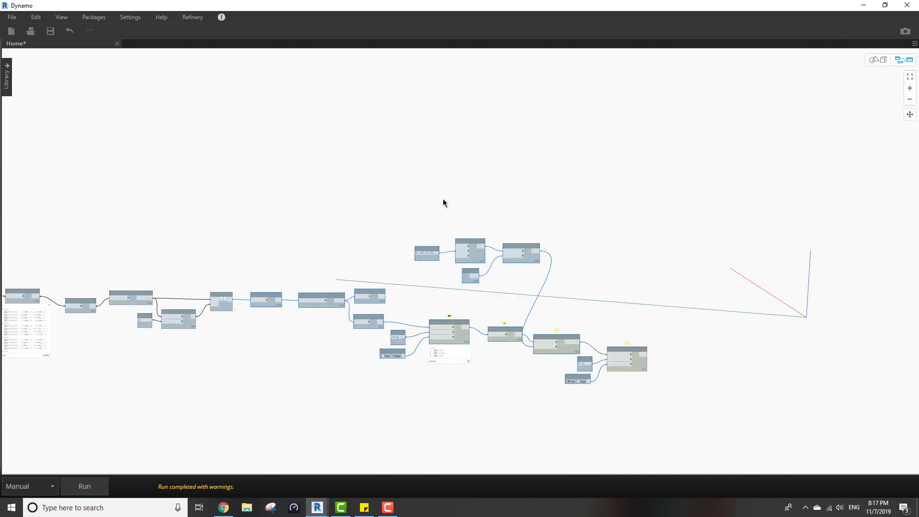
pyautogui.click(97, 485)
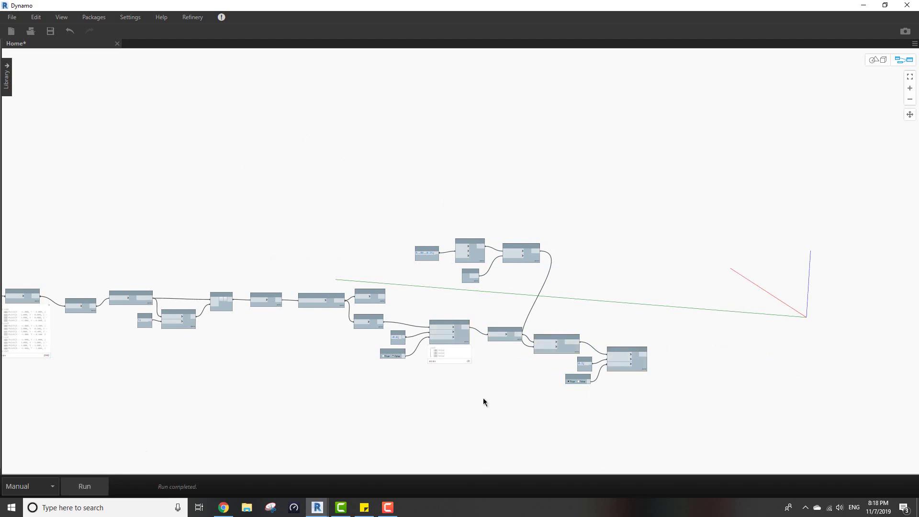
# Turn on the preview of the final Surface.Thicken node connected to Geometry.Intersect
pyautogui.scroll(5, 633, 395)
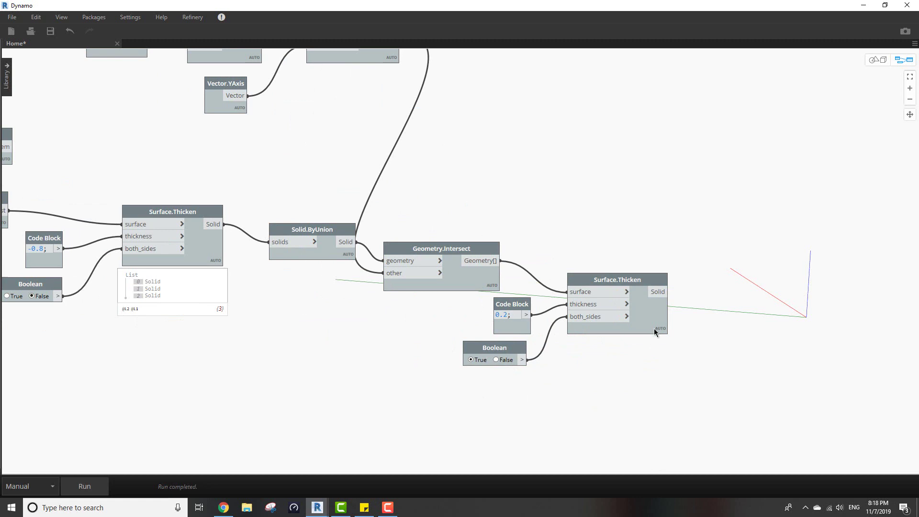
pyautogui.click(654, 328)
pyautogui.rightClick(683, 173)
pyautogui.click(710, 212)
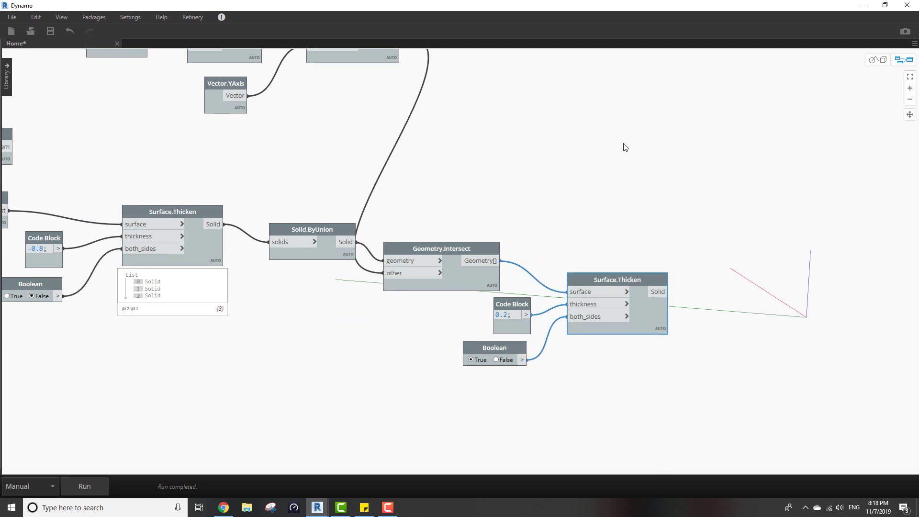
# Examine the thickened frames of the twisting bridge in the 3D view, from outside and looking through its interior
pyautogui.click(626, 147)
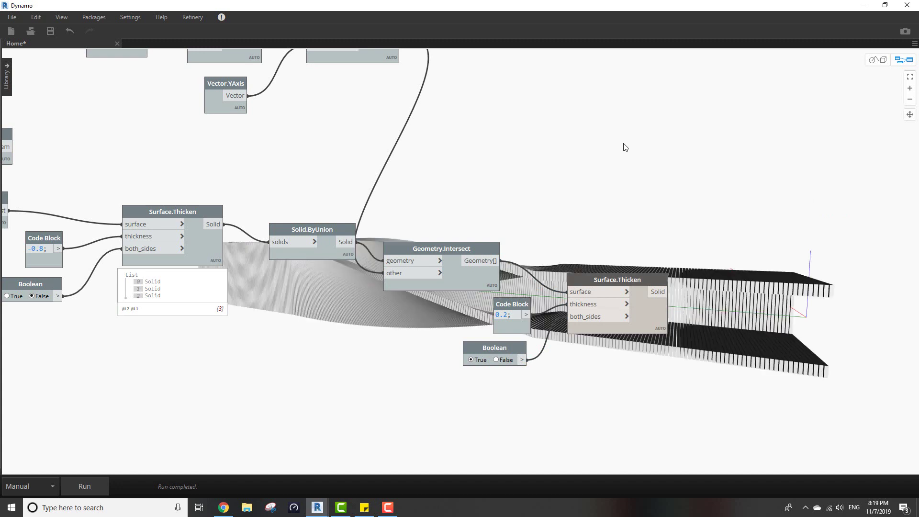
pyautogui.hotkey('ctrl', 'b')
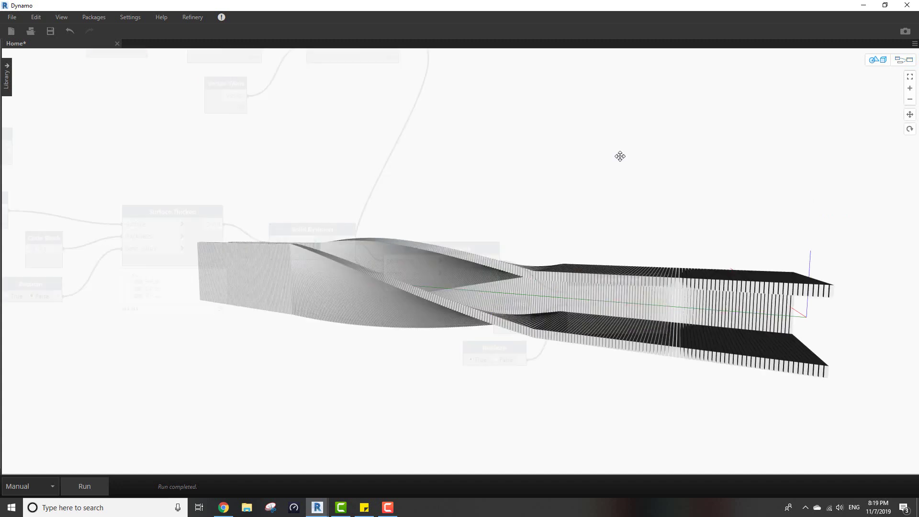
pyautogui.moveTo(620, 153); pyautogui.dragTo(355, 211, button='right')
pyautogui.scroll(-8, 332, 195)
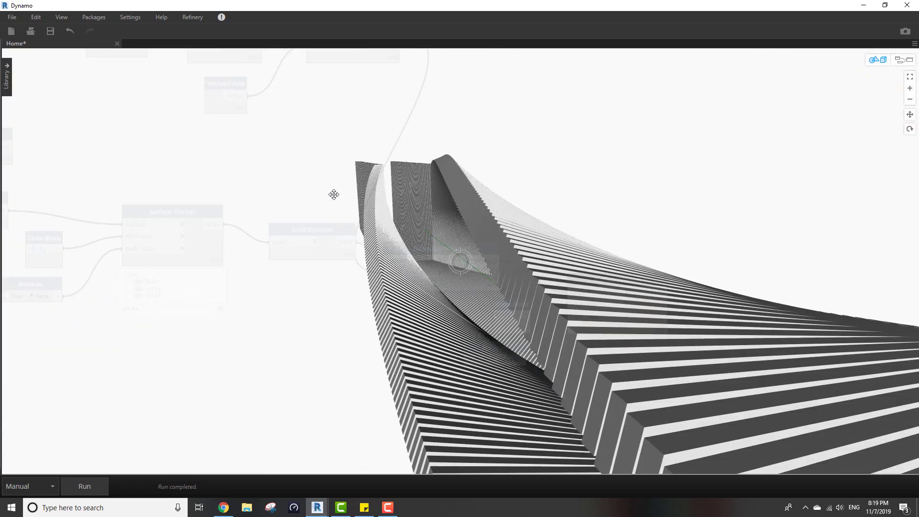
pyautogui.scroll(8, 358, 239)
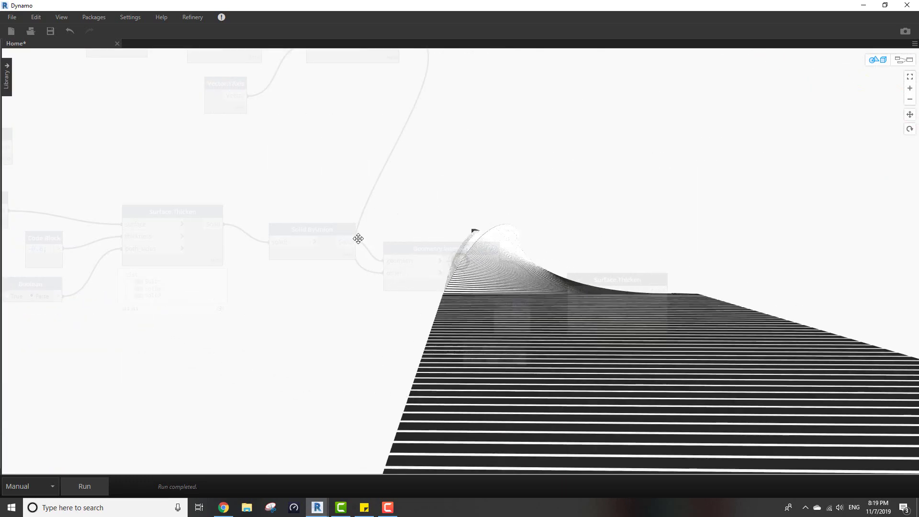
pyautogui.moveTo(367, 241); pyautogui.dragTo(353, 242, button='right')
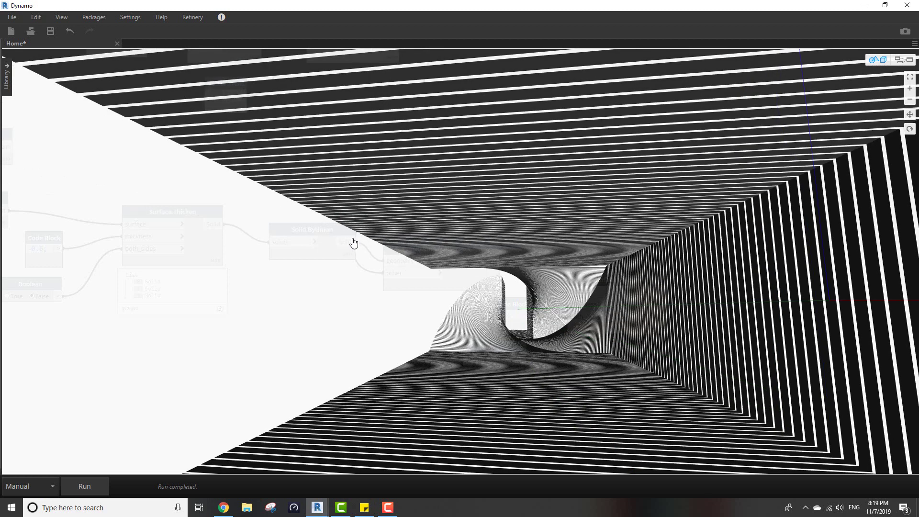
pyautogui.moveTo(353, 243); pyautogui.dragTo(352, 240, button='middle')
pyautogui.moveTo(352, 240); pyautogui.dragTo(357, 240, button='right')
pyautogui.moveTo(357, 240); pyautogui.dragTo(351, 239, button='middle')
# Turn on the preview of the List.FirstItem node connected to Surface.ByLoft to display the separate side surface
pyautogui.hotkey('ctrl', 'b')
pyautogui.scroll(-5, 307, 283)
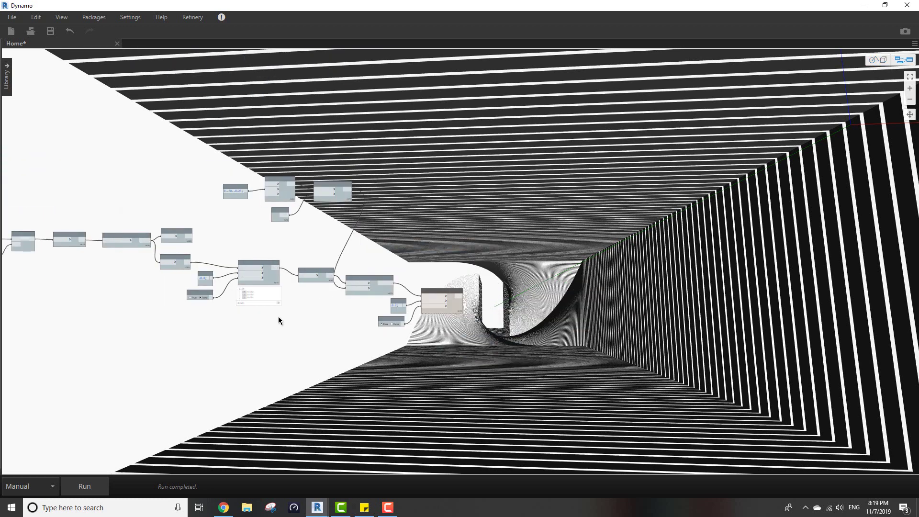
pyautogui.scroll(10, 294, 285)
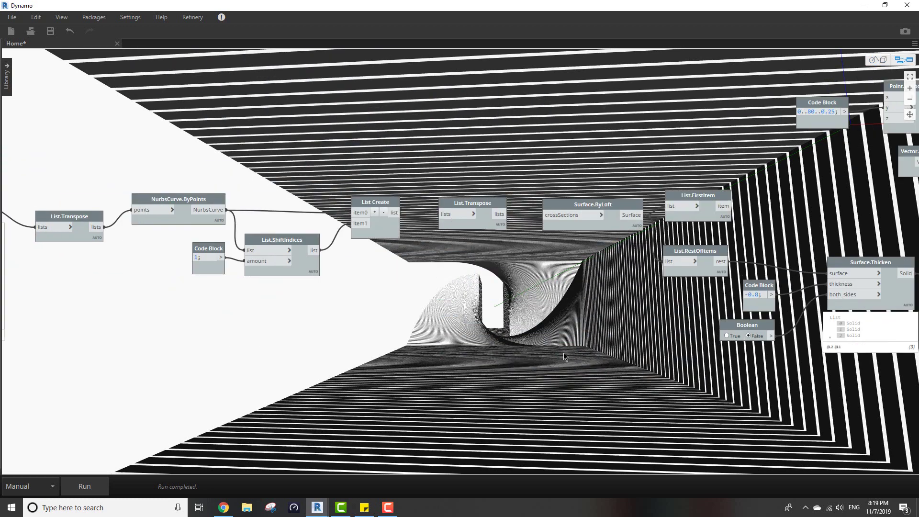
pyautogui.moveTo(282, 335); pyautogui.dragTo(692, 371, button='middle')
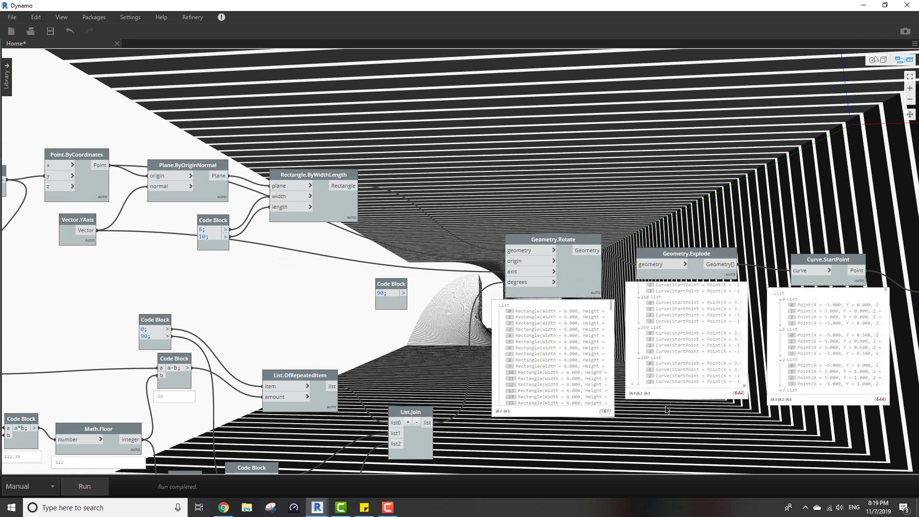
pyautogui.moveTo(560, 385); pyautogui.dragTo(206, 288, button='middle')
pyautogui.moveTo(650, 262); pyautogui.dragTo(438, 246, button='middle')
pyautogui.moveTo(652, 205)
pyautogui.mouseDown(button='middle')
pyautogui.moveTo(562, 208)
pyautogui.moveTo(378, 179)
pyautogui.mouseUp(button='middle')
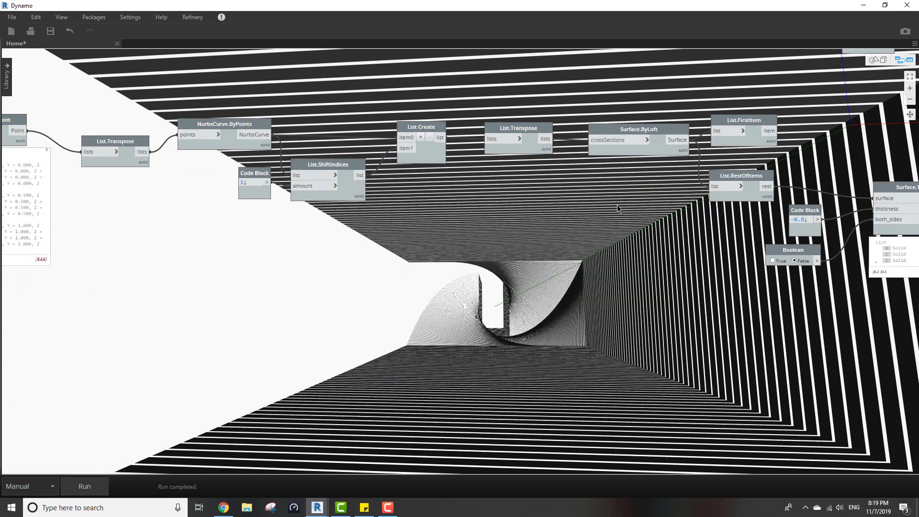
pyautogui.click(747, 130)
pyautogui.rightClick(542, 234)
pyautogui.click(573, 269)
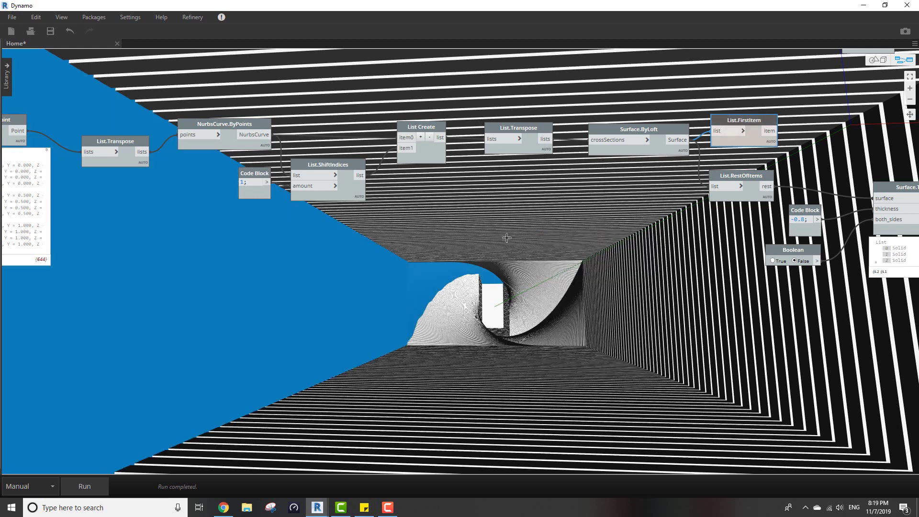
pyautogui.moveTo(753, 142)
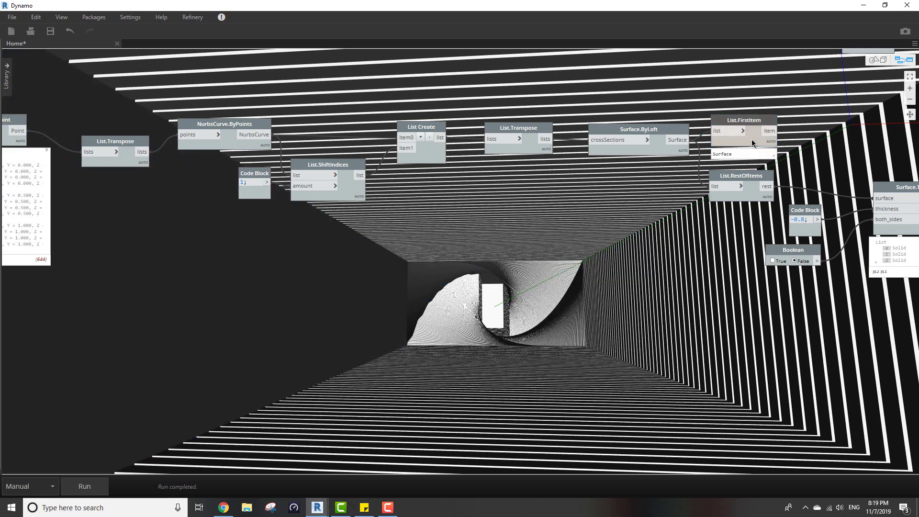